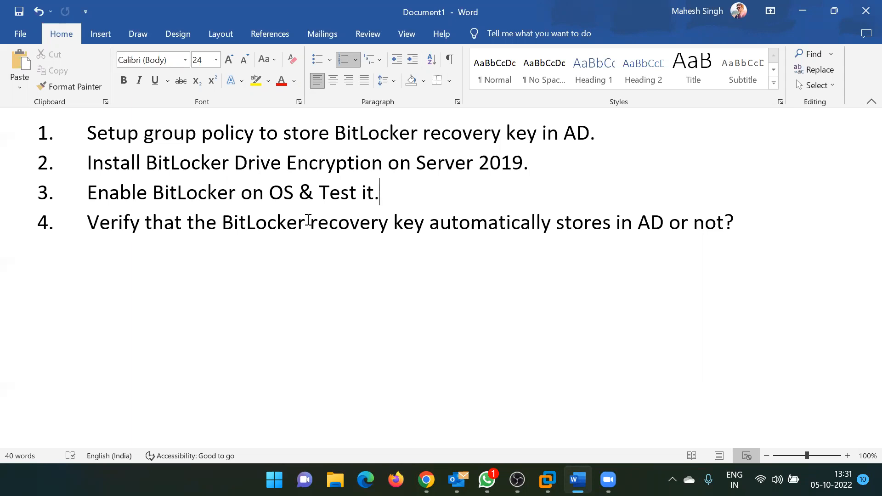
- Review the fourth list item about verifying that the BitLocker recovery key is stored automatically in AD
{"action": "left_click", "coordinate": [183, 220]}
{"action": "double_click", "coordinate": [183, 221]}
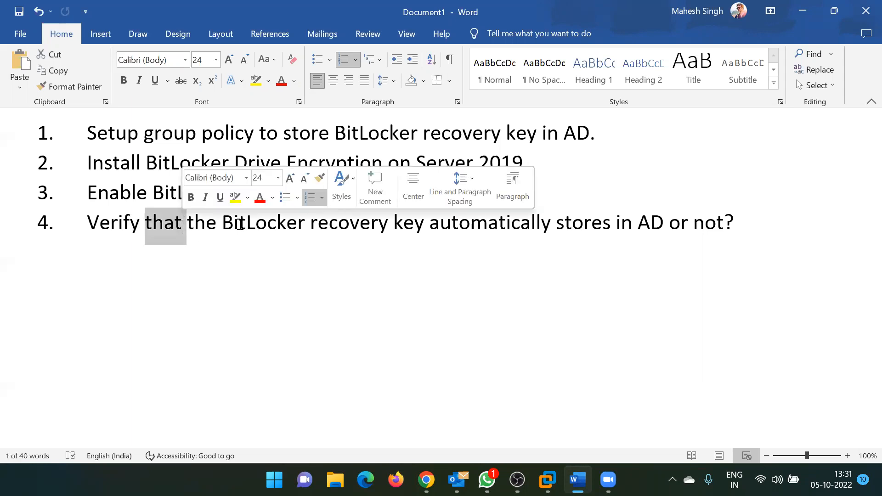
{"action": "double_click", "coordinate": [261, 222]}
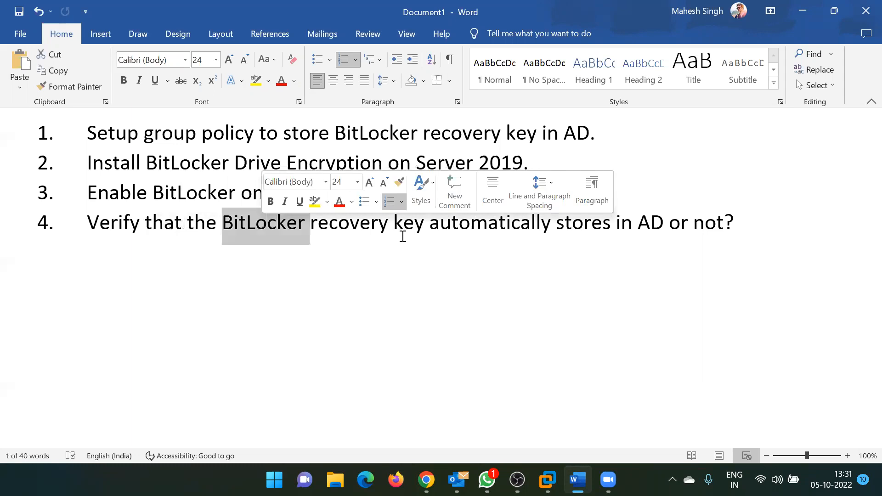
{"action": "left_click", "coordinate": [506, 232]}
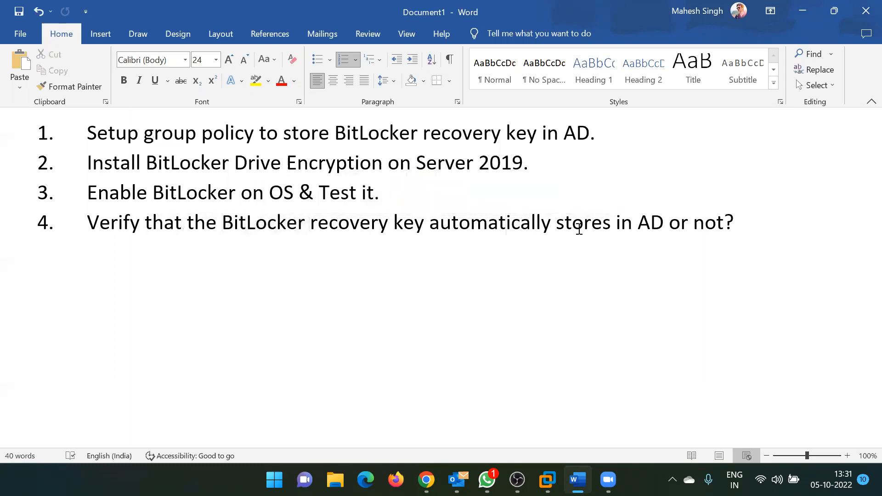
{"action": "double_click", "coordinate": [579, 228]}
{"action": "double_click", "coordinate": [646, 235]}
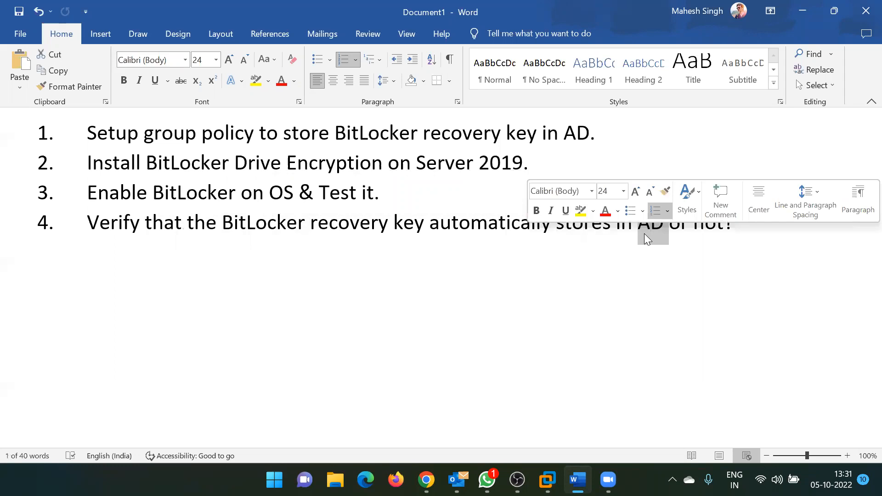
{"action": "double_click", "coordinate": [488, 223]}
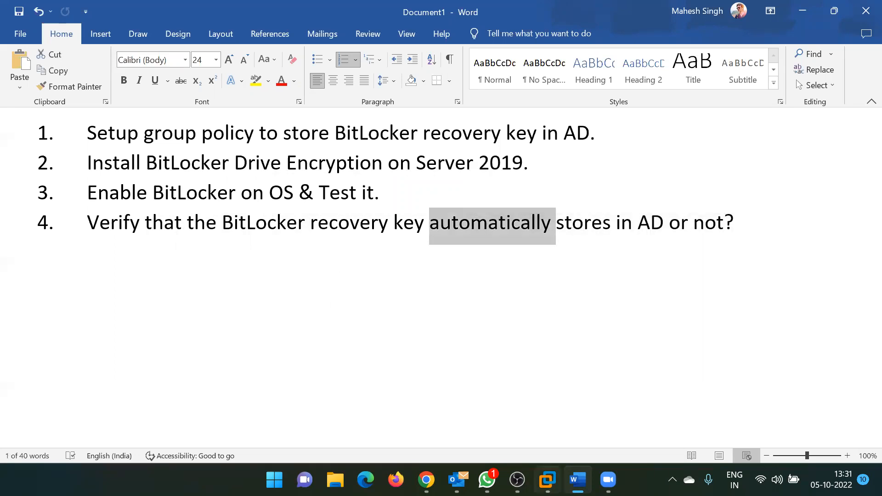
- Switch to VMware Workstation and view the Bitlocker Server and DC virtual machines, ending on DC
{"action": "mouse_move", "coordinate": [547, 480]}
{"action": "left_click", "coordinate": [476, 359]}
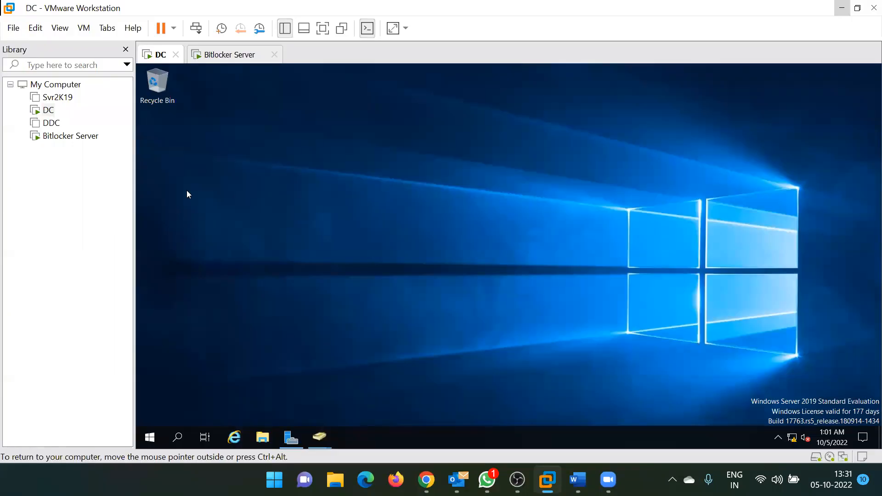
{"action": "left_click", "coordinate": [208, 57]}
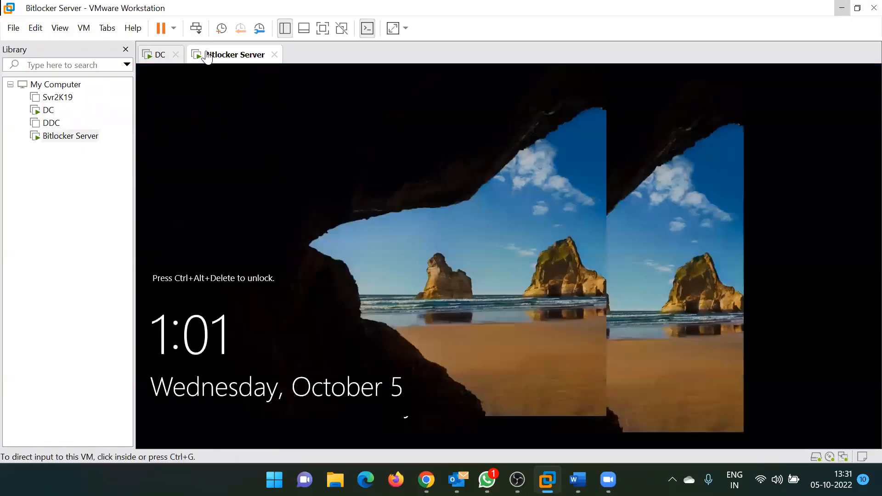
{"action": "left_click", "coordinate": [147, 57]}
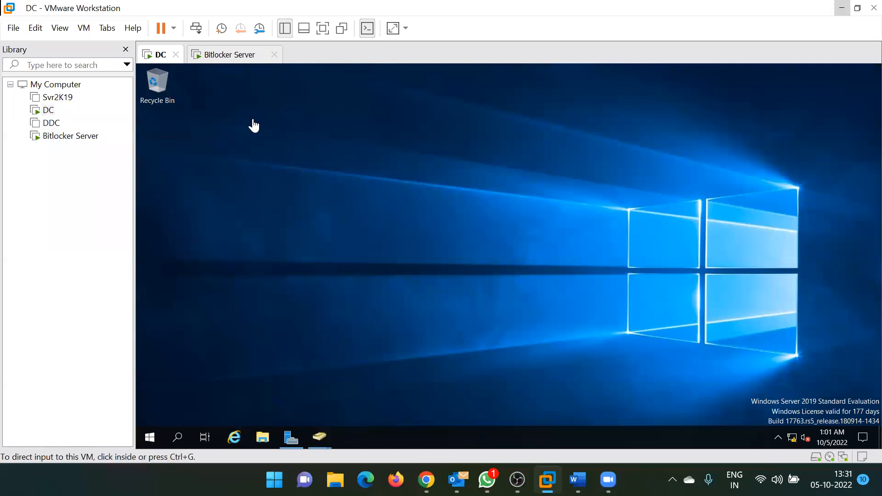
{"action": "left_click", "coordinate": [293, 245]}
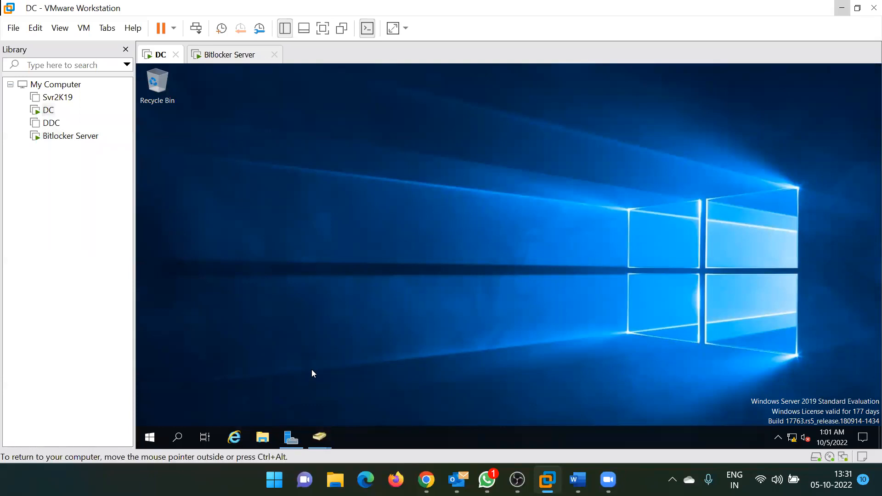
- Bring up Active Directory Users and Computers on DC and display the Test Server organizational unit
{"action": "mouse_move", "coordinate": [320, 437]}
{"action": "left_click", "coordinate": [362, 387]}
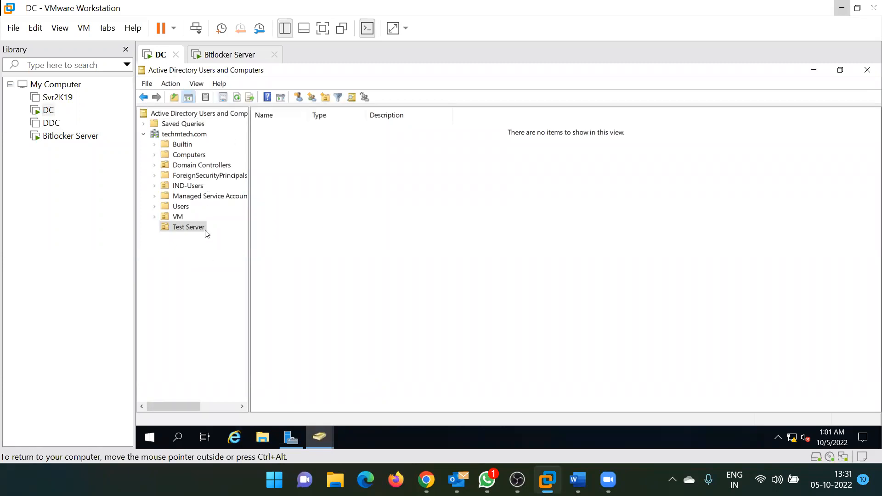
{"action": "left_click", "coordinate": [178, 218]}
{"action": "left_click", "coordinate": [183, 227]}
- Sign in to the Bitlocker Server virtual machine as another user with the domain username and the account password
{"action": "left_click", "coordinate": [231, 54]}
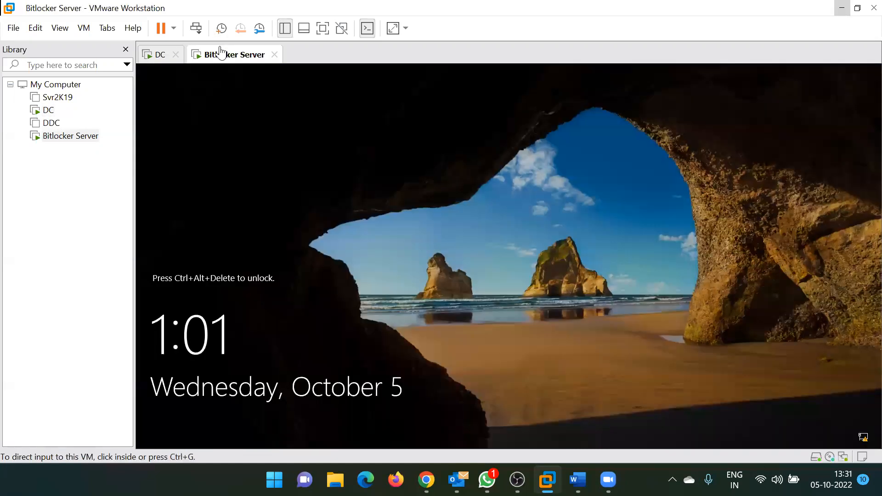
{"action": "left_click", "coordinate": [196, 28]}
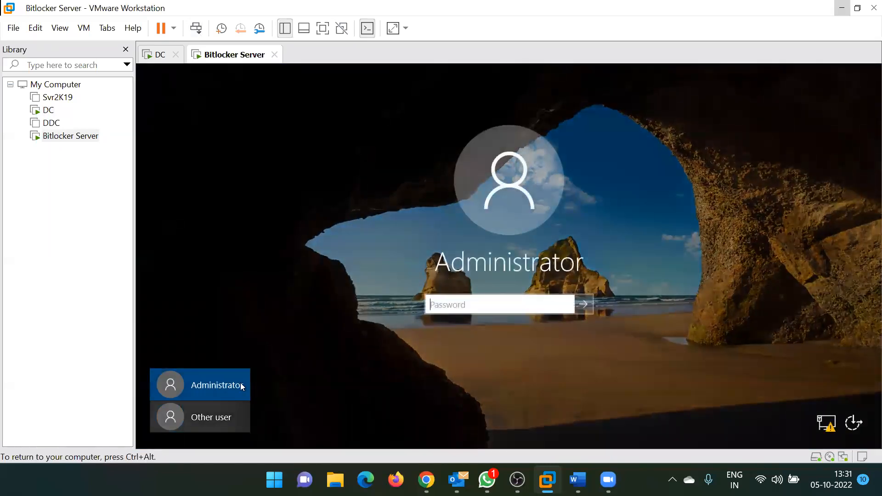
{"action": "left_click", "coordinate": [207, 417]}
{"action": "type", "text": "ms185426"}
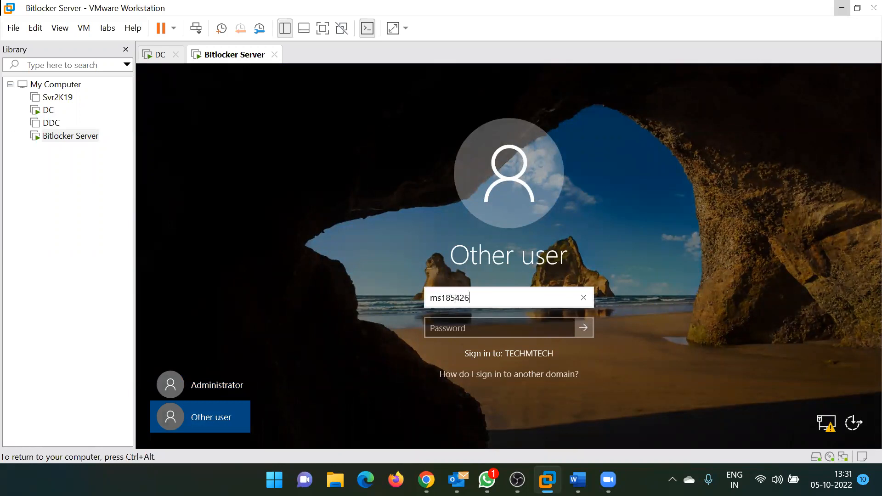
{"action": "key", "text": "Tab"}
{"action": "type", "text": "P••••••••"}
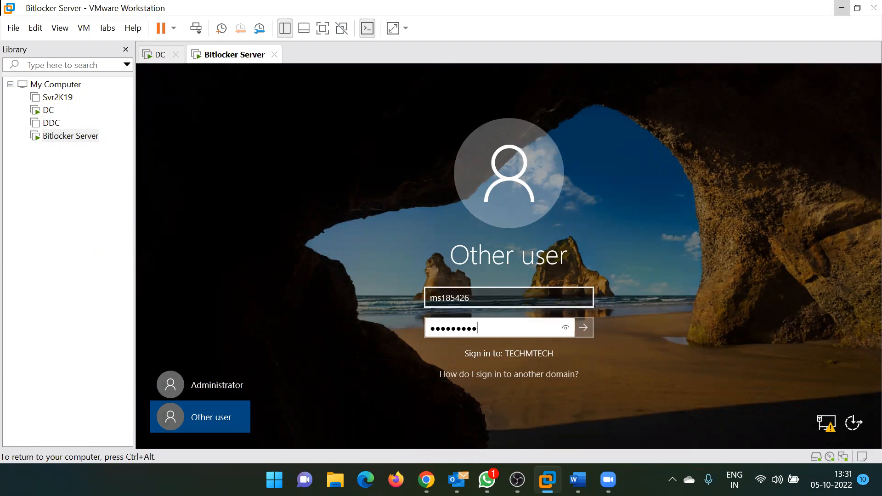
{"action": "key", "text": "BackSpace"}
{"action": "key", "text": "BackSpace"}
{"action": "key", "text": "BackSpace"}
{"action": "key", "text": "BackSpace"}
{"action": "key", "text": "BackSpace"}
{"action": "key", "text": "BackSpace"}
{"action": "key", "text": "BackSpace"}
{"action": "key", "text": "BackSpace"}
{"action": "key", "text": "BackSpace"}
{"action": "type", "text": "••••••••"}
{"action": "key", "text": "Return"}
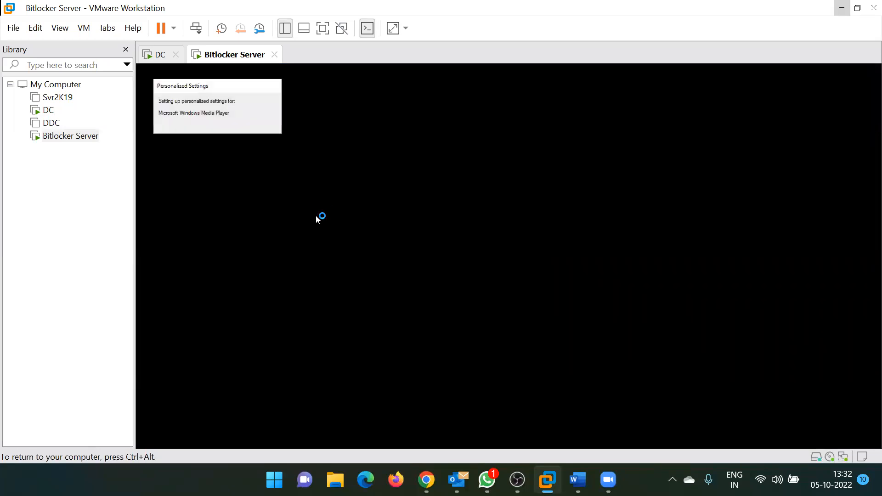
{"action": "left_click", "coordinate": [156, 54]}
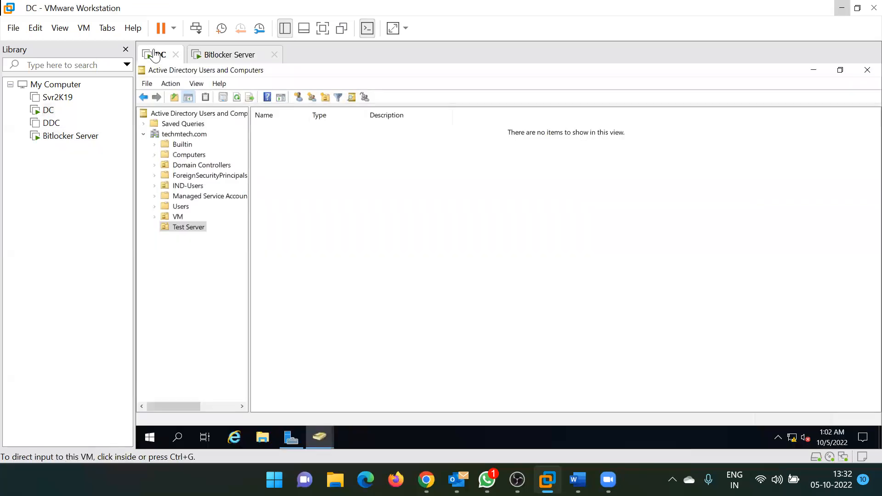
{"action": "left_click", "coordinate": [217, 56]}
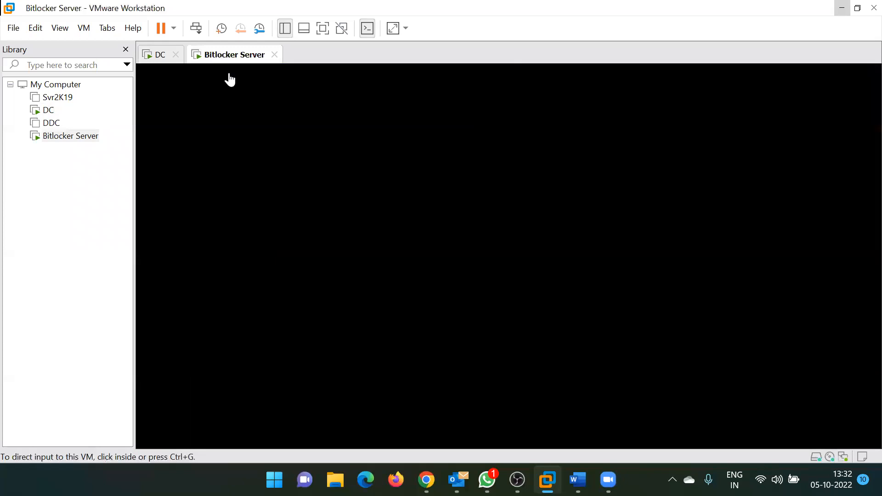
{"action": "left_click", "coordinate": [156, 53]}
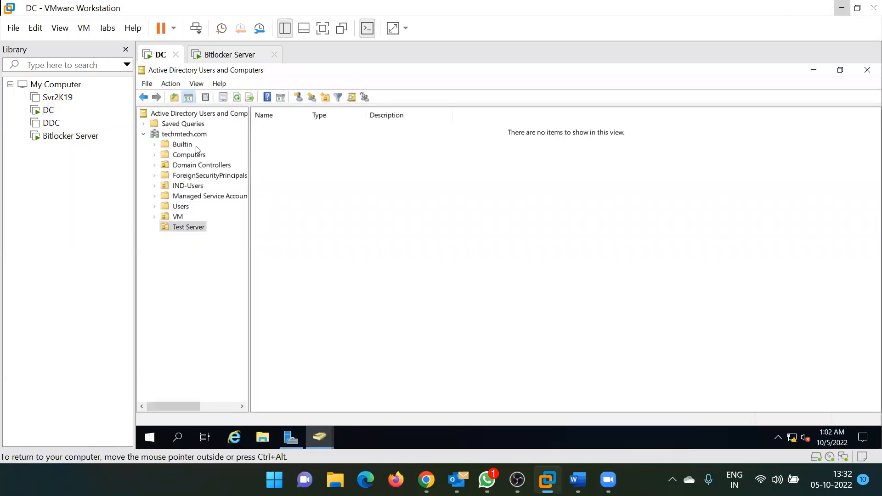
{"action": "left_click", "coordinate": [226, 62]}
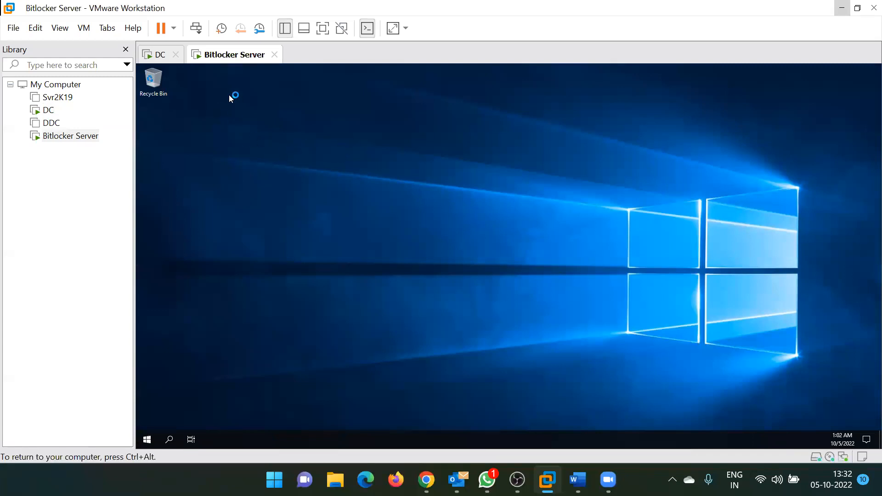
- On DC, display the Computers container, select the BITLOCKER-SVR computer and fit the Name column to its contents
{"action": "left_click", "coordinate": [158, 54]}
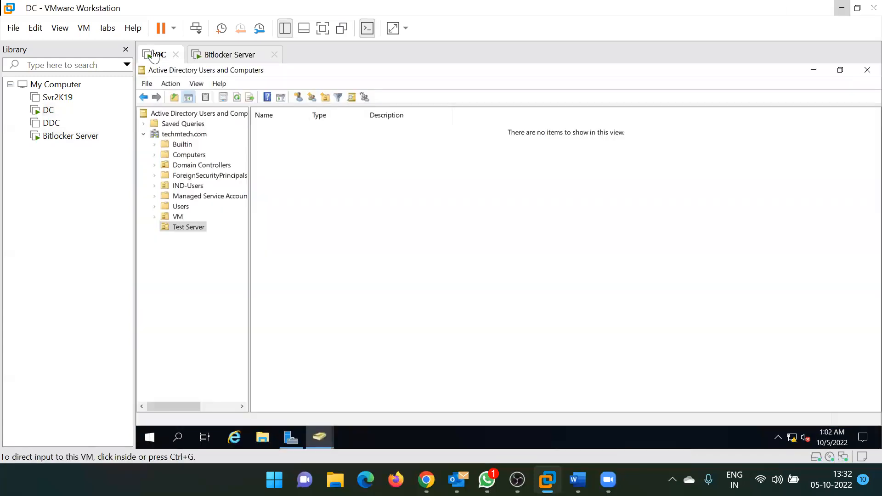
{"action": "left_click", "coordinate": [189, 158]}
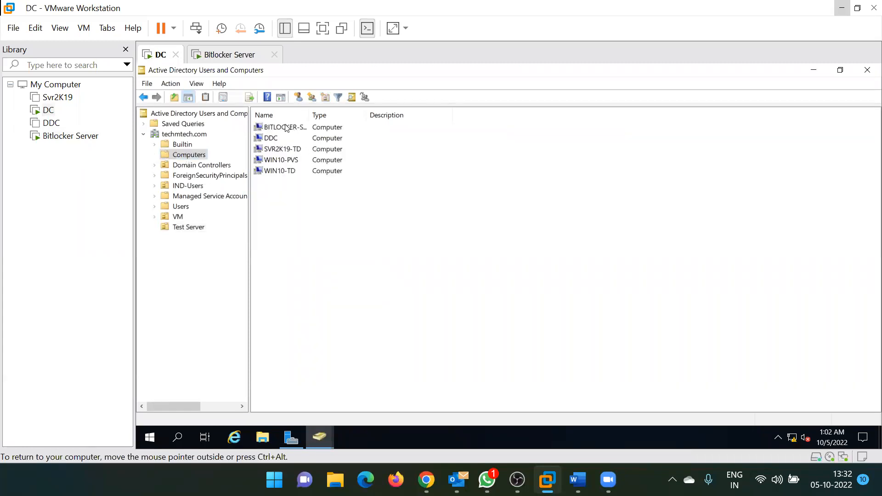
{"action": "left_click", "coordinate": [287, 127]}
{"action": "double_click", "coordinate": [307, 114]}
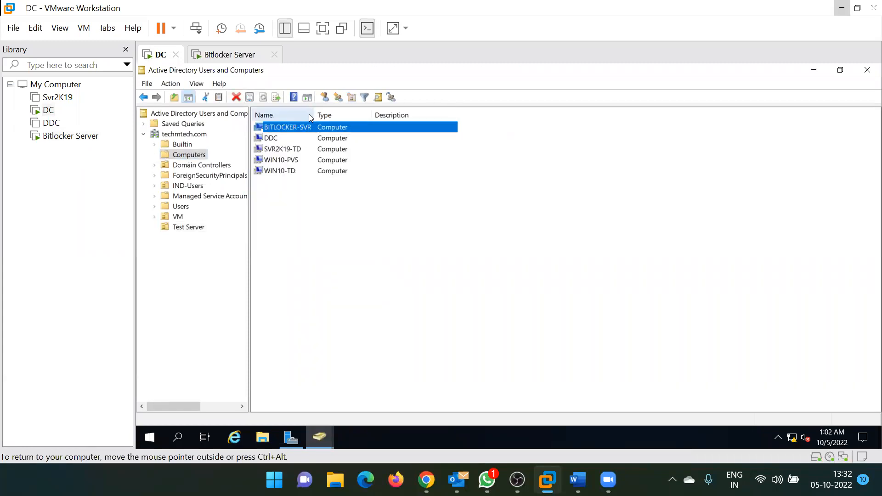
- On the Bitlocker Server virtual machine, check the computer name in Server Manager's Local Server properties
{"action": "left_click", "coordinate": [225, 56]}
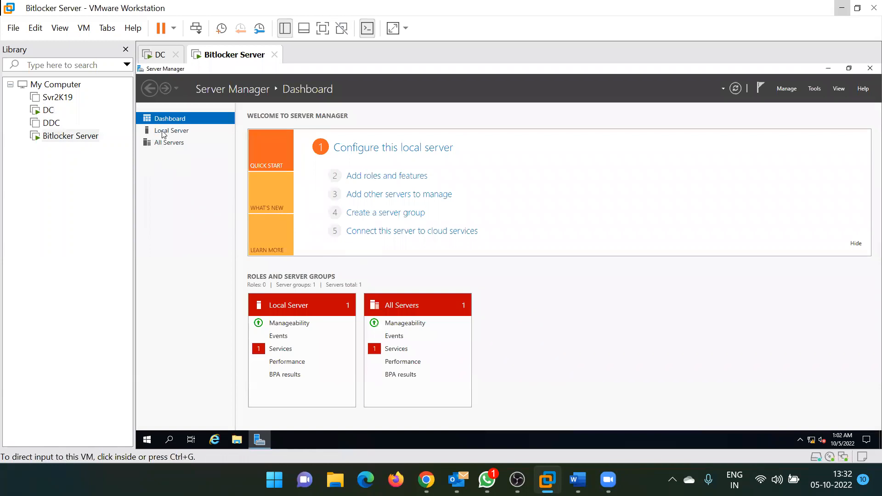
{"action": "left_click", "coordinate": [153, 131]}
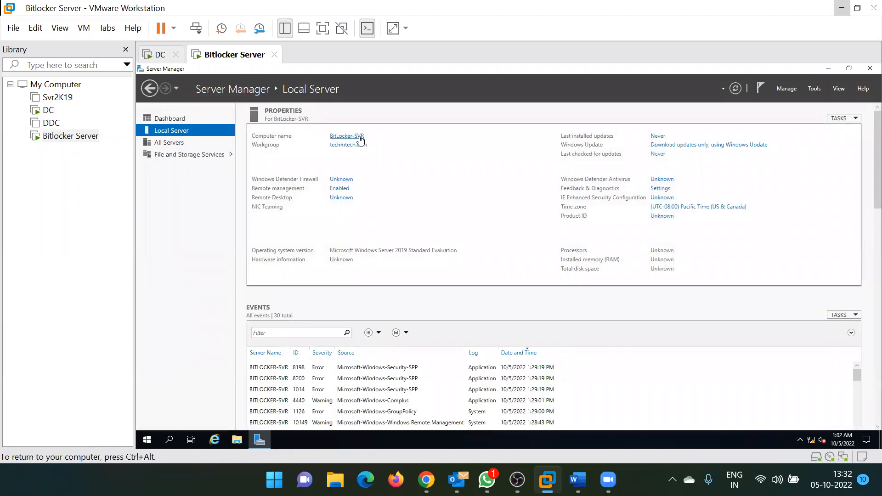
- On DC, move the BITLOCKER-SVR computer from the Computers container to the Test Server organizational unit
{"action": "left_click", "coordinate": [153, 57]}
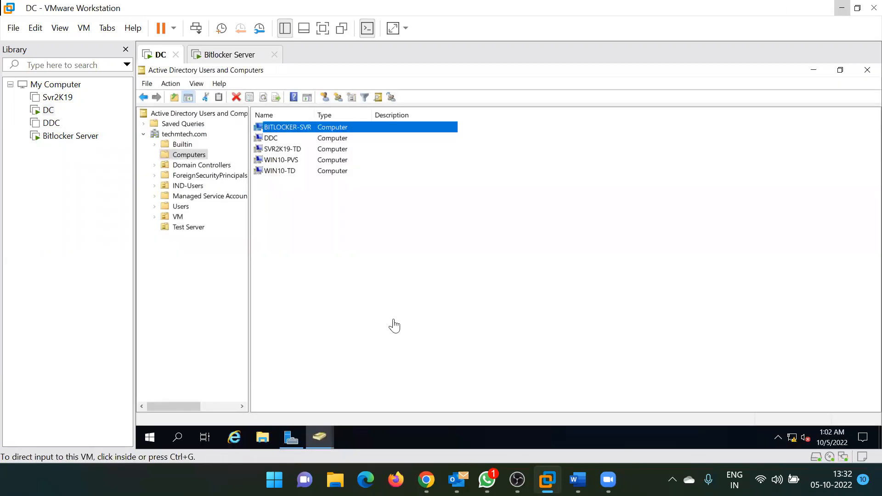
{"action": "left_click", "coordinate": [184, 228]}
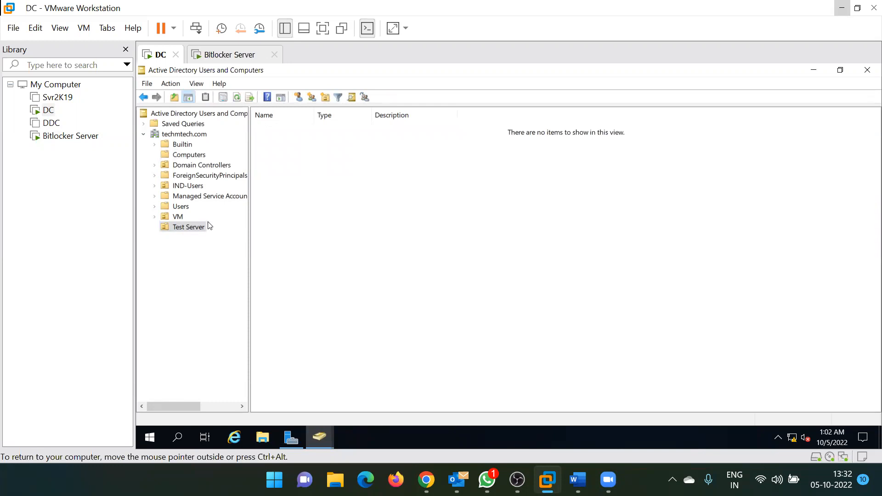
{"action": "left_click", "coordinate": [183, 156]}
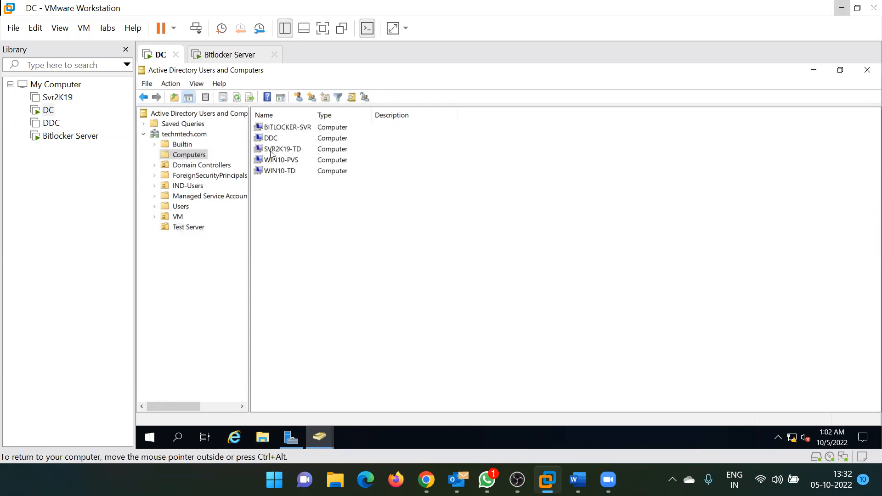
{"action": "left_click", "coordinate": [275, 128]}
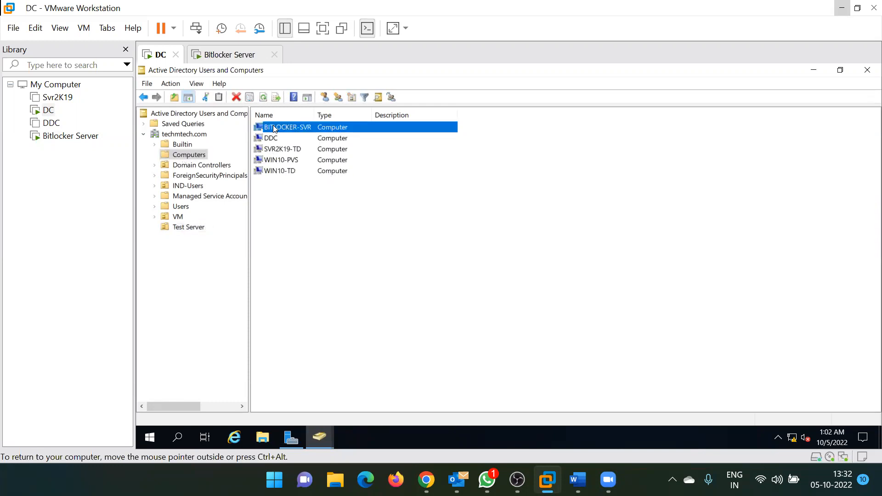
{"action": "right_click", "coordinate": [274, 129]}
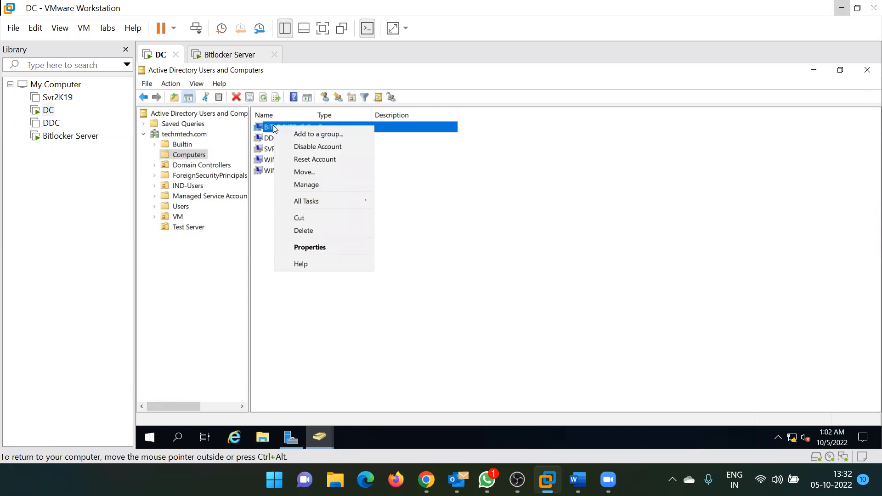
{"action": "left_click", "coordinate": [304, 172]}
{"action": "left_click", "coordinate": [234, 213]}
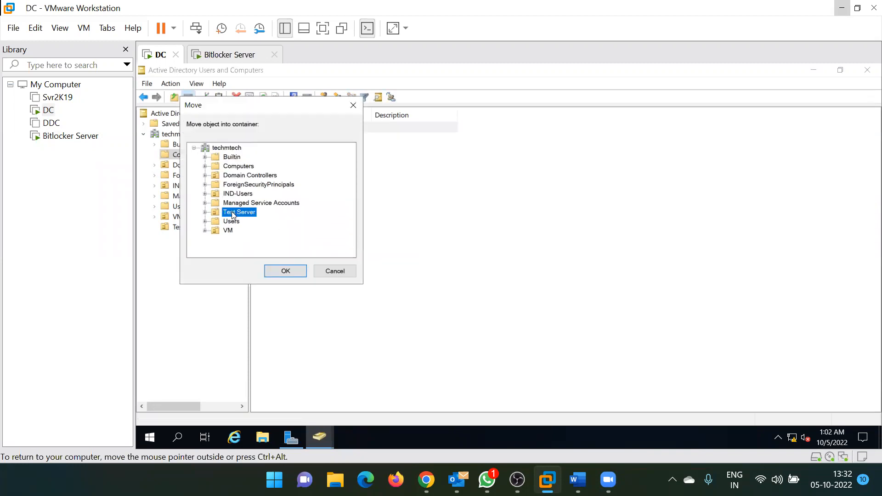
{"action": "left_click", "coordinate": [283, 271]}
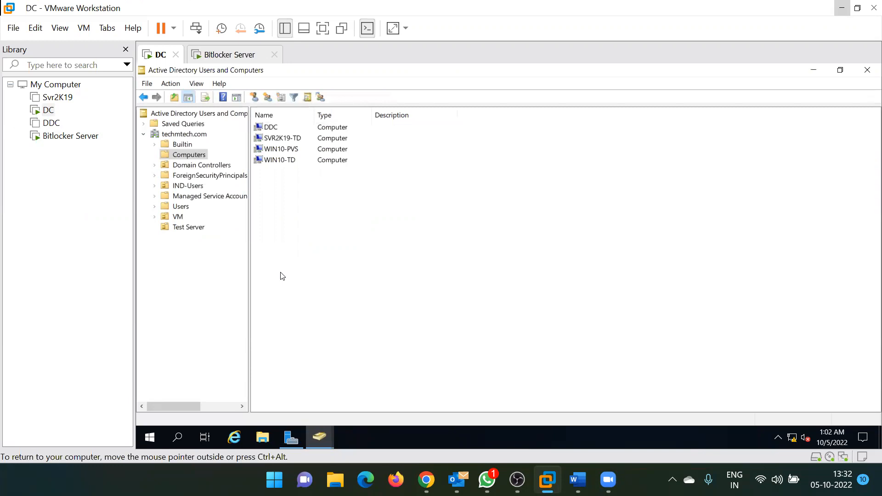
- Check the Test Server organizational unit for the BITLOCKER-SVR computer
{"action": "left_click", "coordinate": [191, 228]}
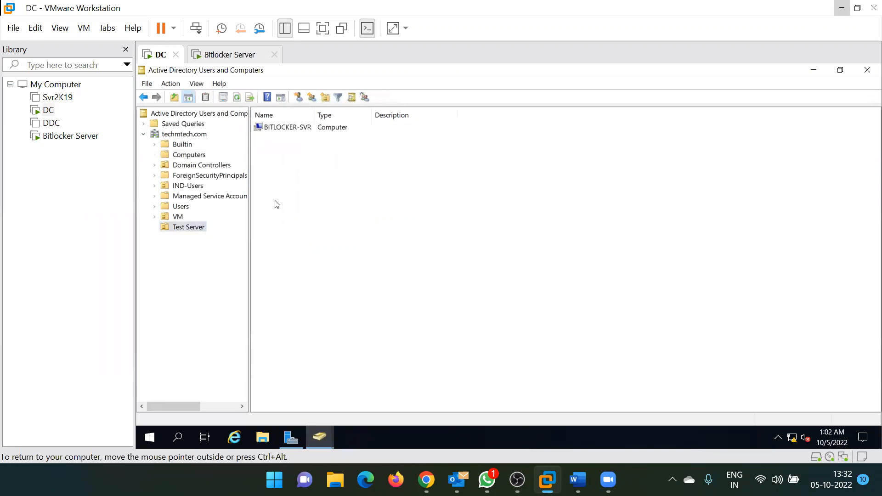
{"action": "left_click", "coordinate": [279, 129]}
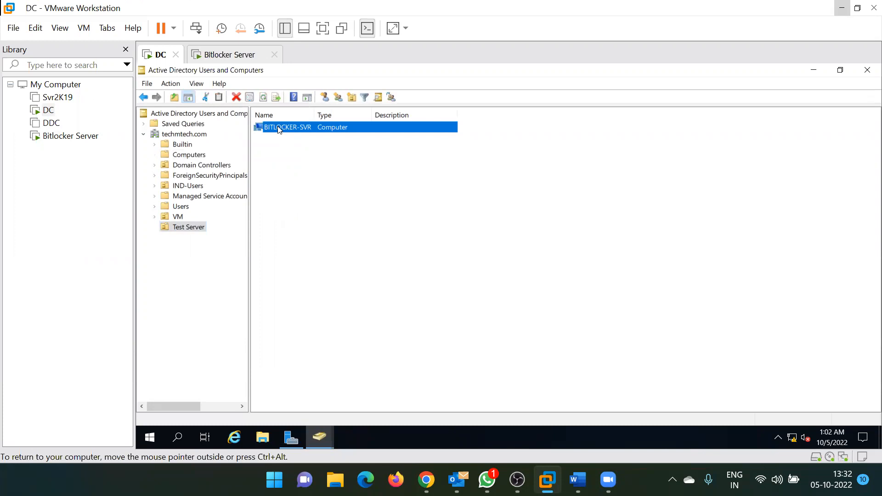
{"action": "left_click", "coordinate": [306, 229]}
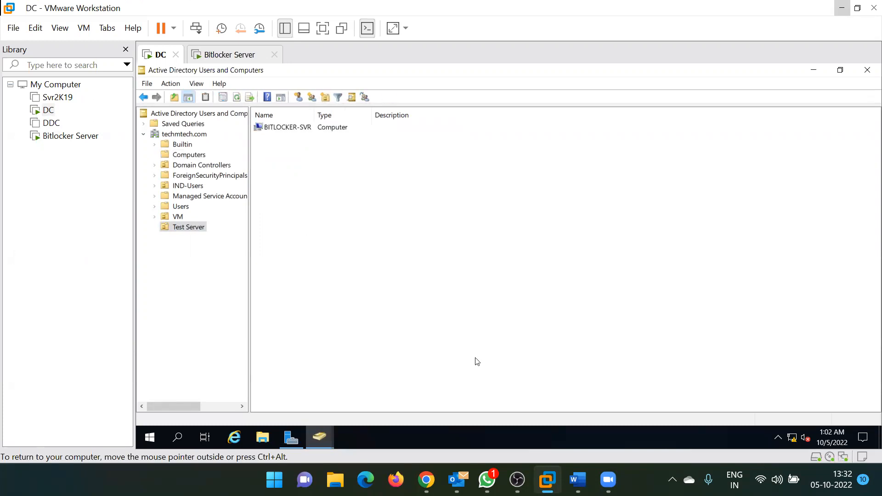
- Review the first item of the Word task list, about setting up group policy to store the BitLocker recovery key in AD
{"action": "left_click", "coordinate": [577, 480]}
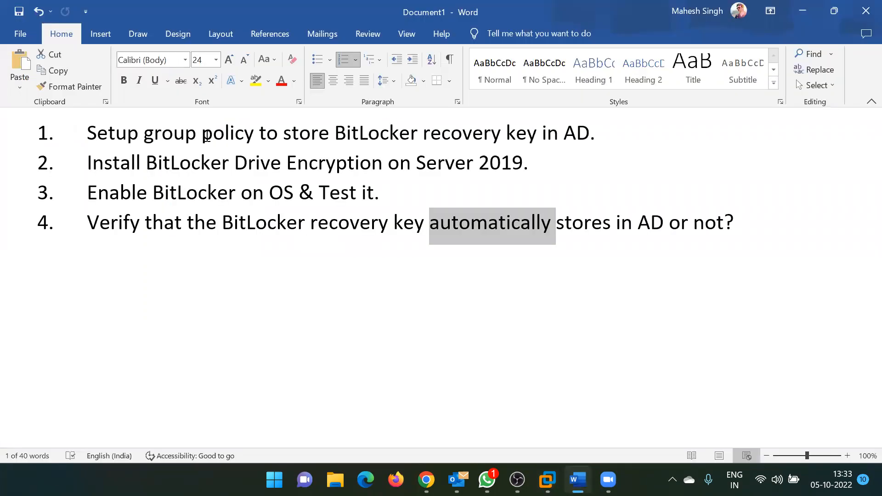
{"action": "double_click", "coordinate": [207, 137]}
{"action": "double_click", "coordinate": [351, 134]}
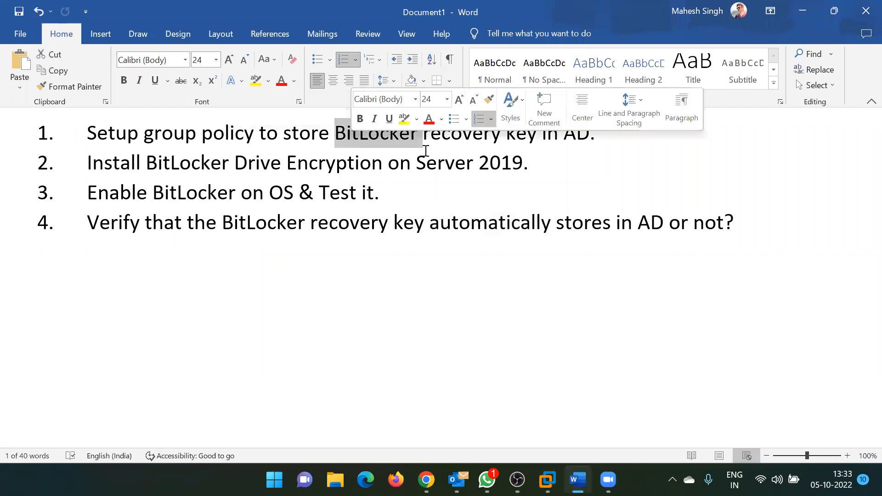
{"action": "double_click", "coordinate": [443, 134]}
{"action": "left_click", "coordinate": [543, 162]}
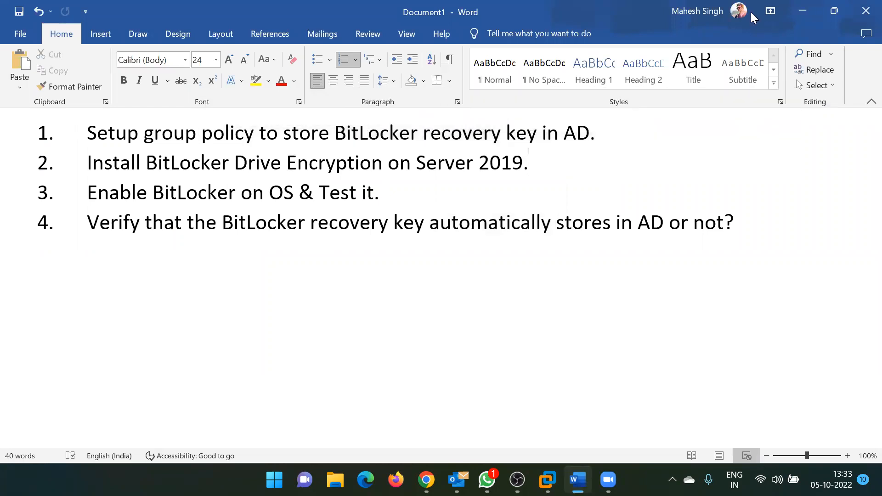
{"action": "left_click", "coordinate": [803, 10]}
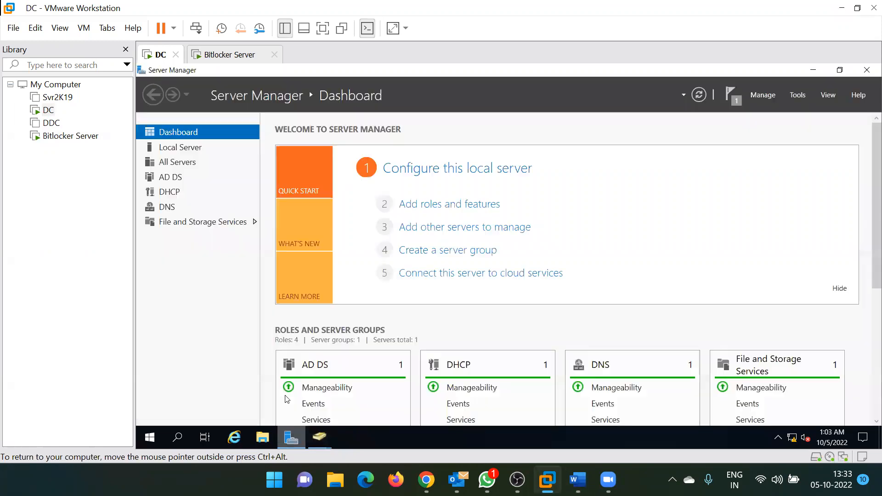
- On DC, open Group Policy Management and create a group policy object named BitLocker Recovery Keys
{"action": "left_click", "coordinate": [798, 95]}
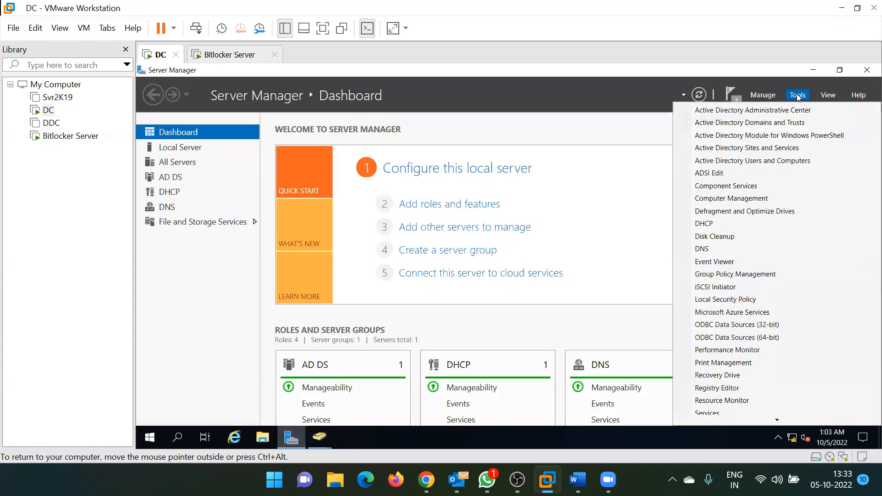
{"action": "left_click", "coordinate": [731, 275]}
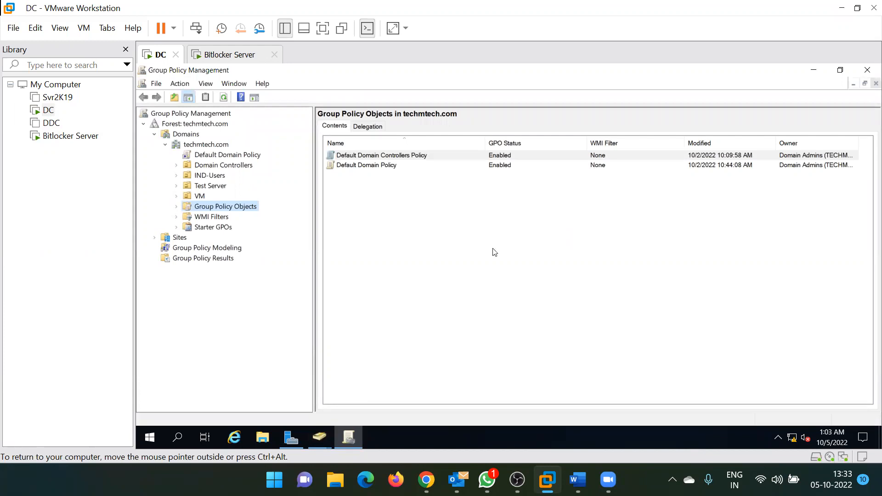
{"action": "left_click", "coordinate": [178, 207]}
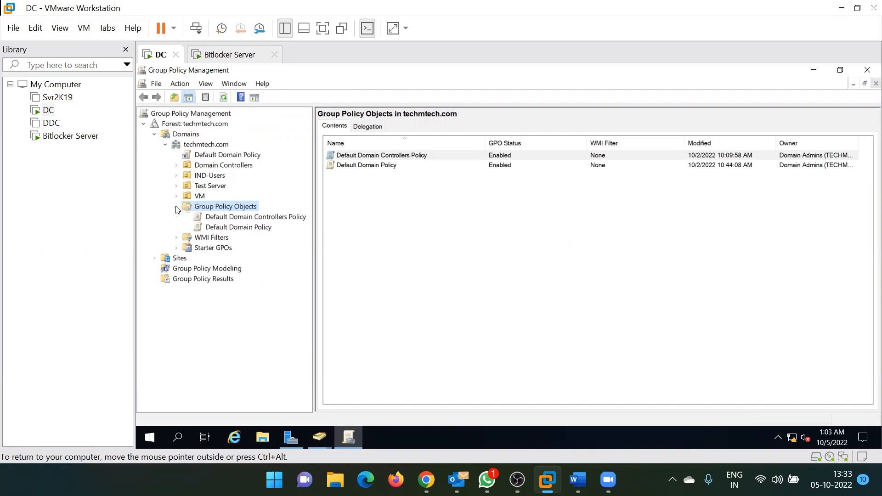
{"action": "right_click", "coordinate": [235, 207]}
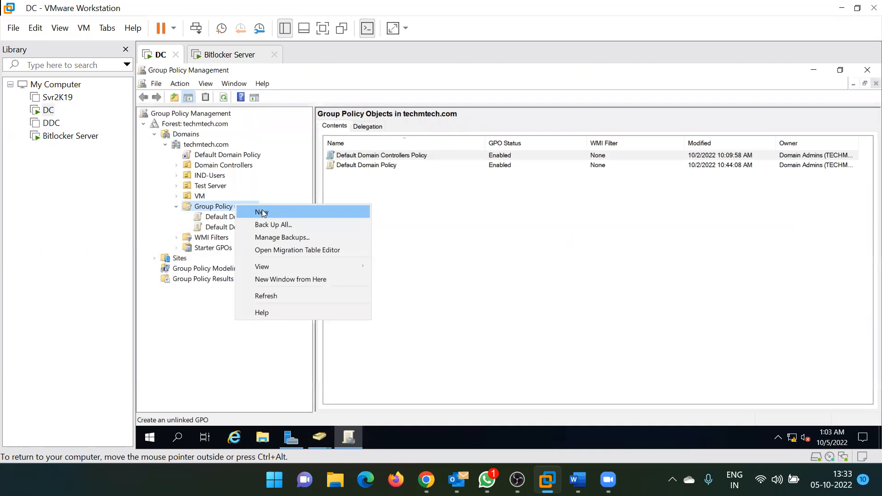
{"action": "left_click", "coordinate": [262, 212]}
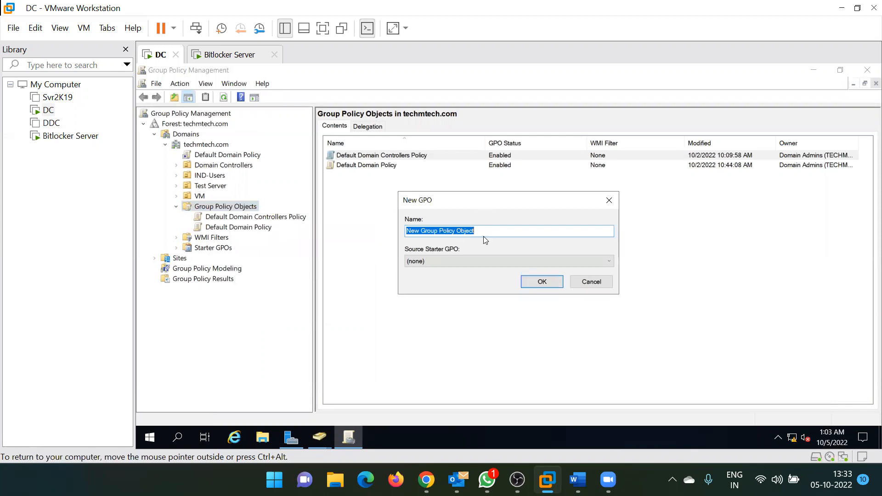
{"action": "type", "text": "BitLocker Recovery Keys"}
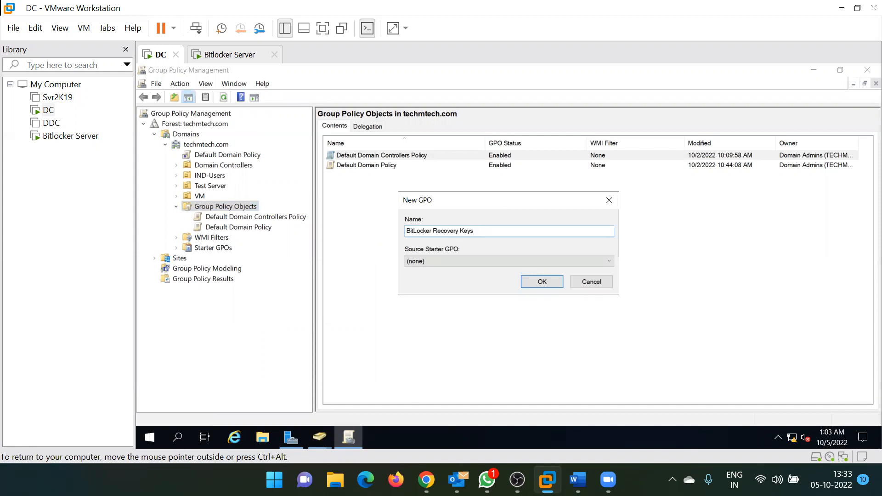
{"action": "left_click", "coordinate": [547, 281]}
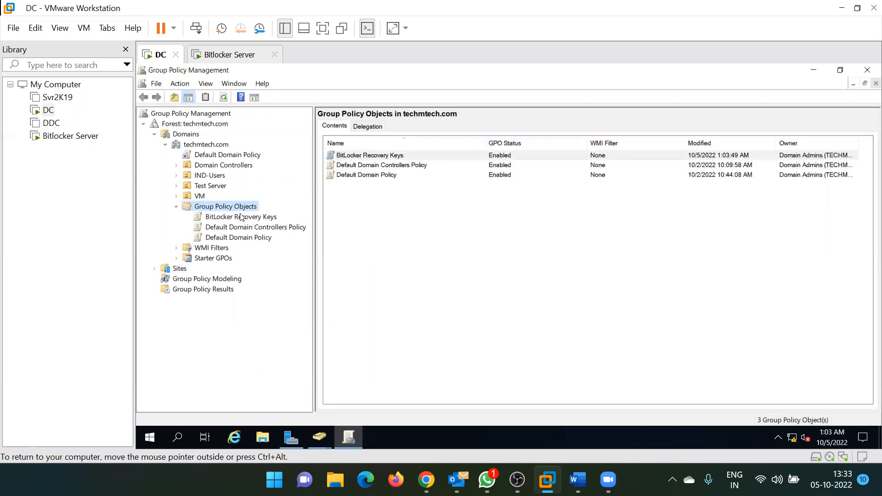
- Open the BitLocker Recovery Keys policy for editing in a maximized editor with a wider tree pane
{"action": "left_click", "coordinate": [241, 217]}
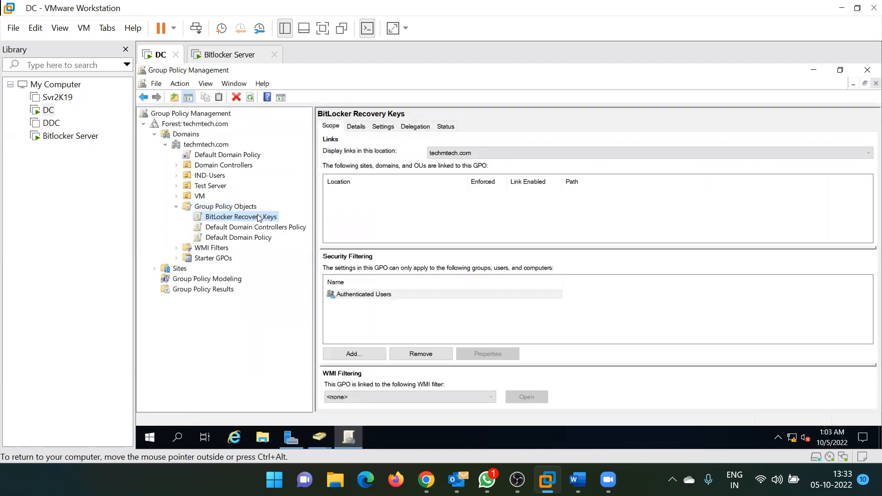
{"action": "right_click", "coordinate": [258, 217]}
{"action": "left_click", "coordinate": [290, 223]}
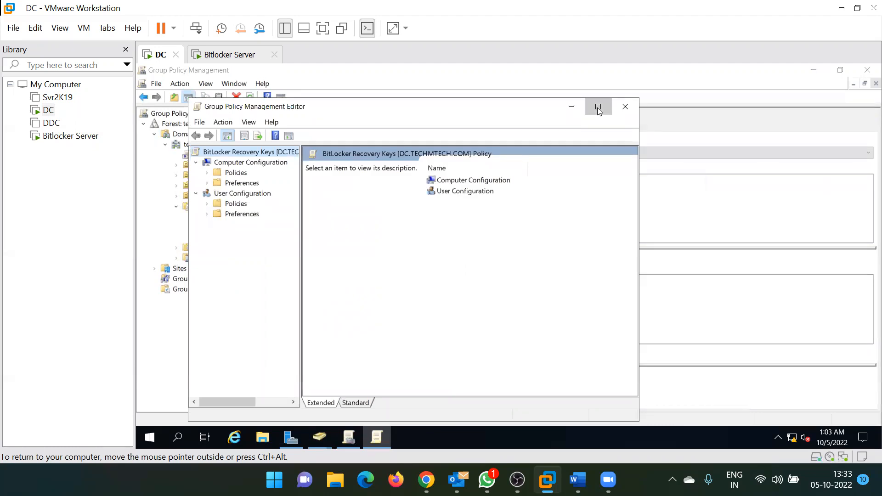
{"action": "left_click", "coordinate": [598, 108]}
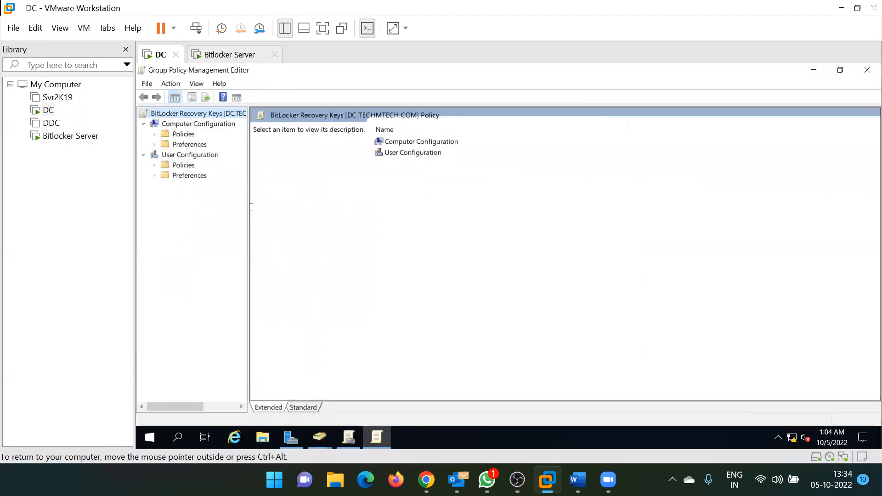
{"action": "left_click_drag", "start_coordinate": [248, 207], "coordinate": [299, 207]}
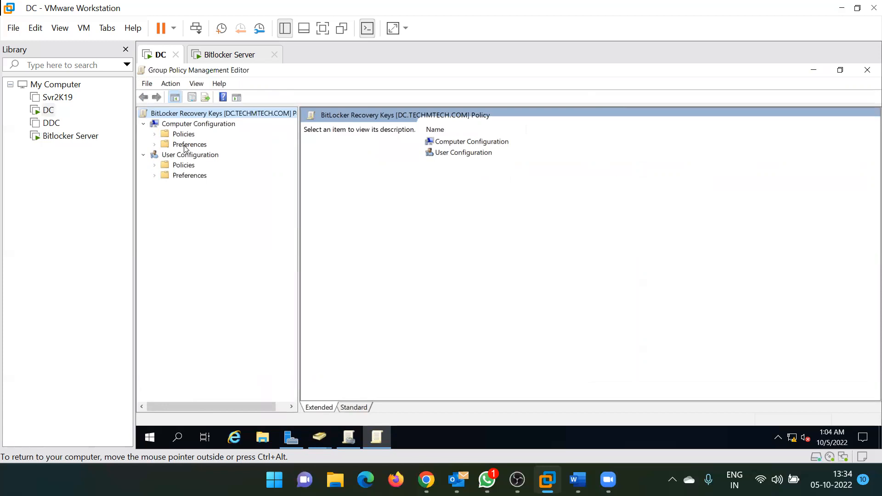
- Display the BitLocker Drive Encryption settings under Computer Configuration, Policies, Administrative Templates, Windows Components, widening the tree pane to fit the folder names
{"action": "left_click", "coordinate": [177, 124]}
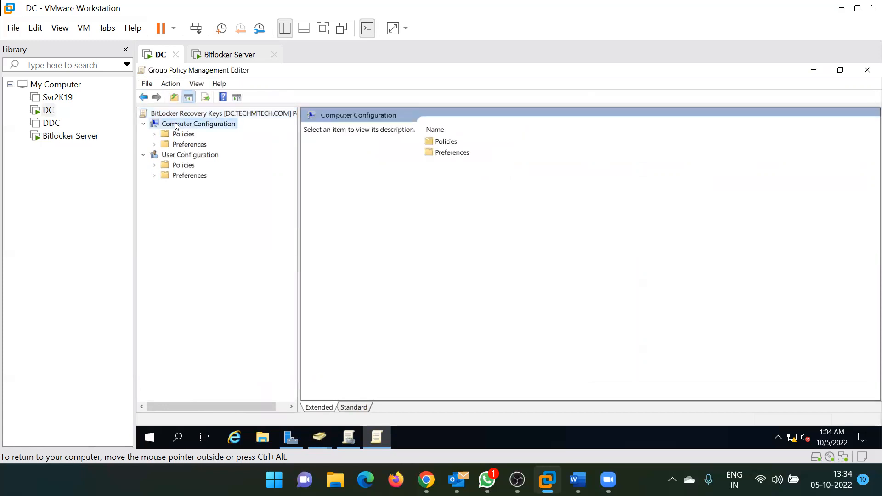
{"action": "double_click", "coordinate": [181, 134]}
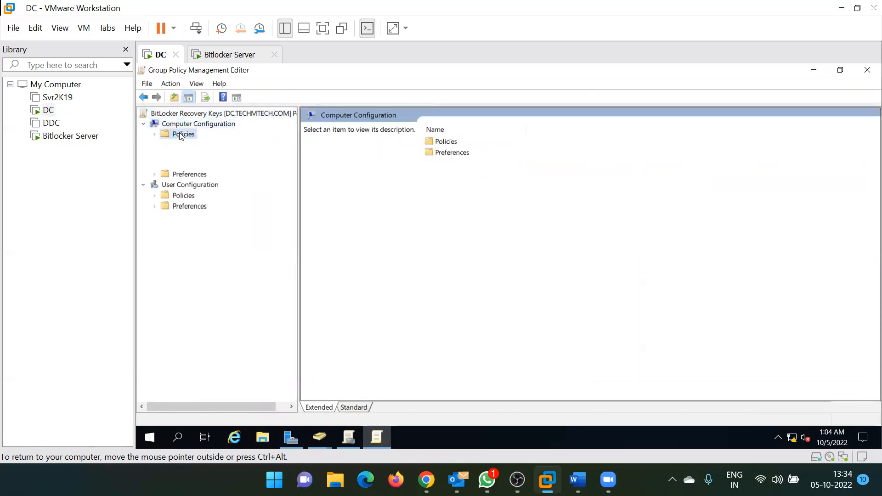
{"action": "double_click", "coordinate": [195, 166]}
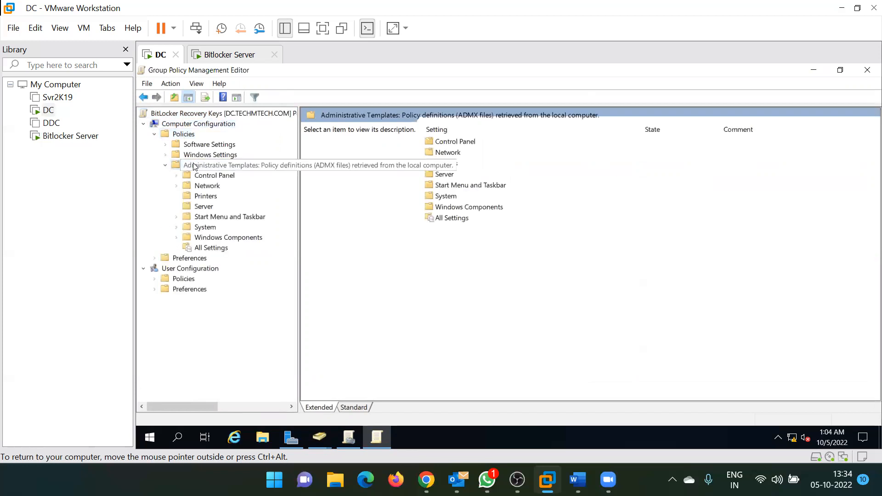
{"action": "double_click", "coordinate": [212, 238]}
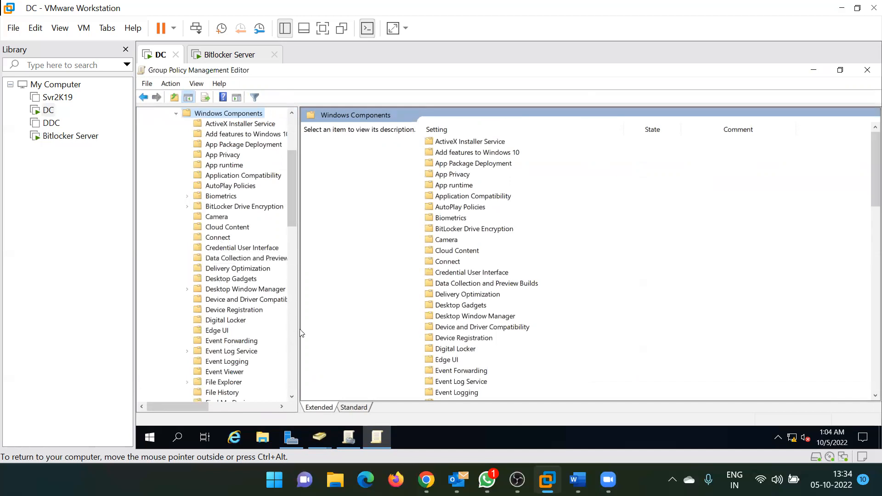
{"action": "left_click_drag", "start_coordinate": [298, 330], "coordinate": [347, 337]}
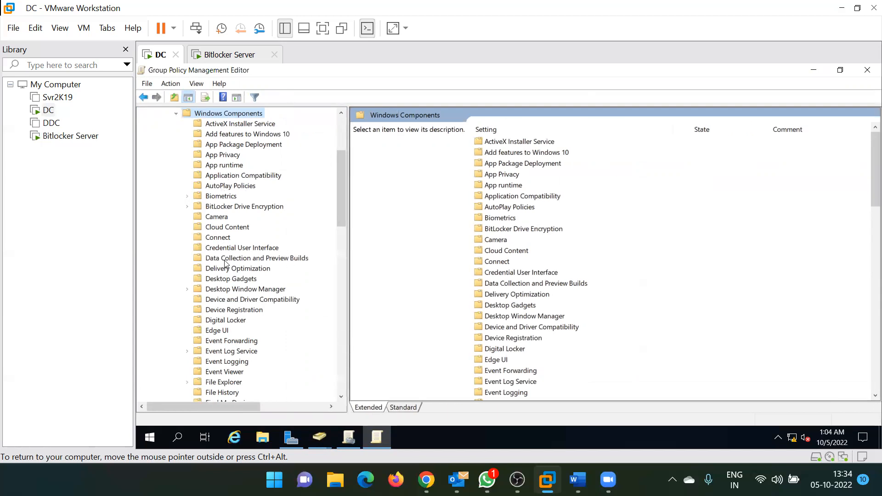
{"action": "scroll", "coordinate": [222, 280], "scroll_direction": "down", "scroll_amount": 2}
{"action": "scroll", "coordinate": [222, 280], "scroll_direction": "up", "scroll_amount": 6}
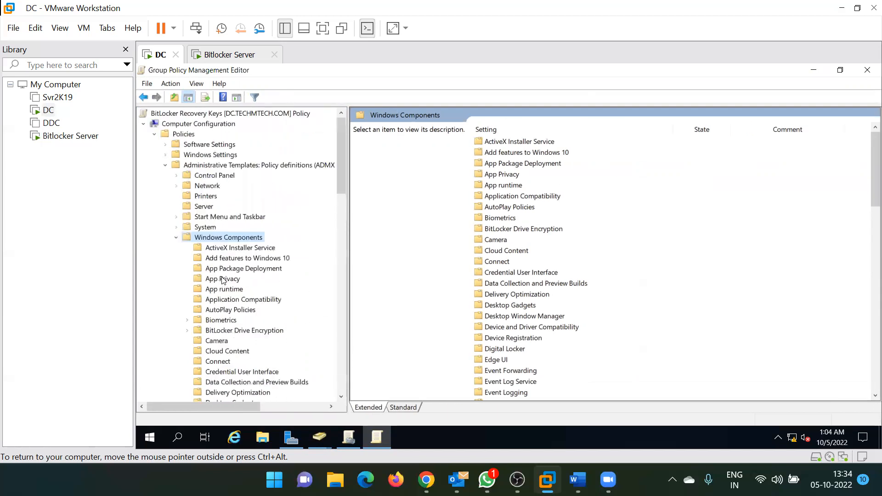
{"action": "scroll", "coordinate": [220, 288], "scroll_direction": "down", "scroll_amount": 1}
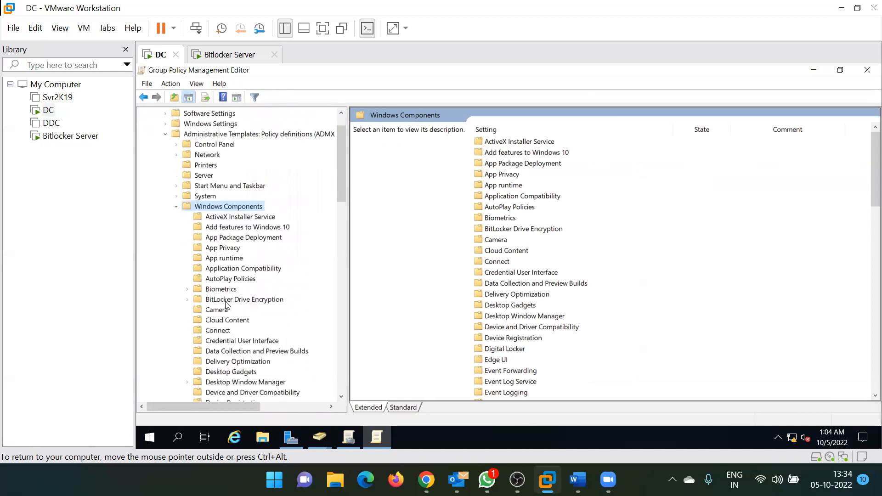
{"action": "double_click", "coordinate": [226, 302]}
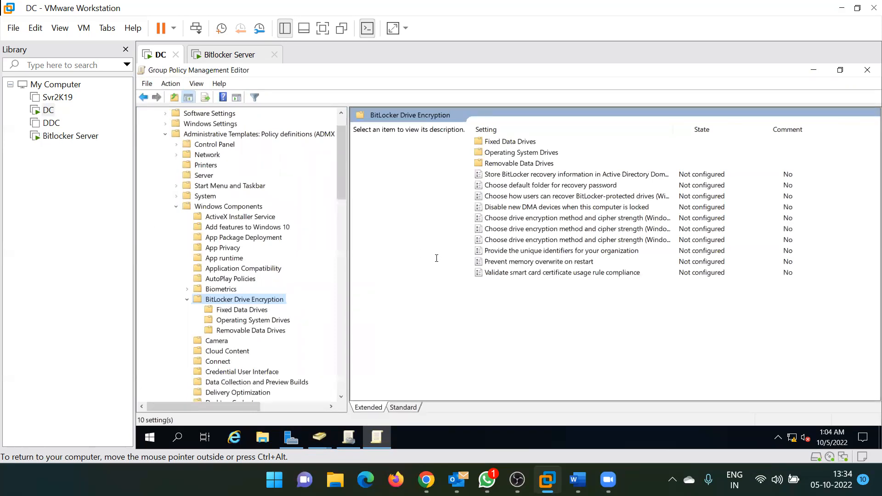
- Enable the Store BitLocker recovery information in Active Directory Domain Services policy setting with its default options
{"action": "left_click", "coordinate": [577, 176]}
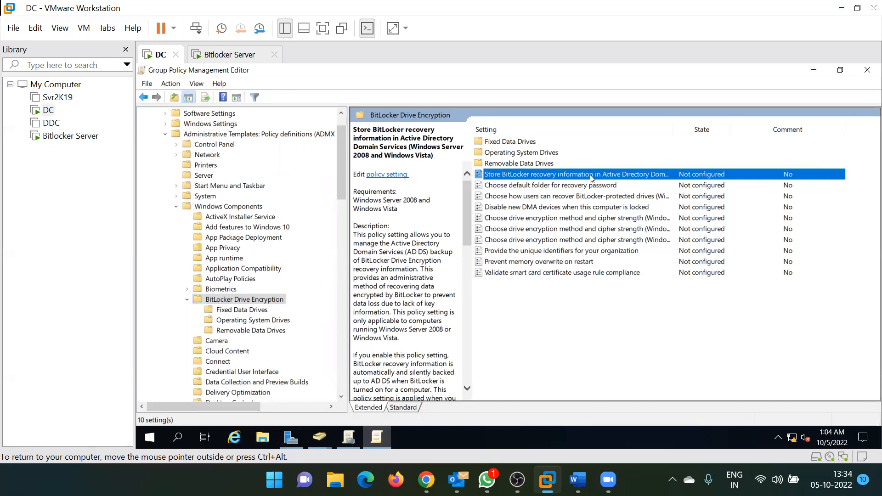
{"action": "double_click", "coordinate": [592, 177]}
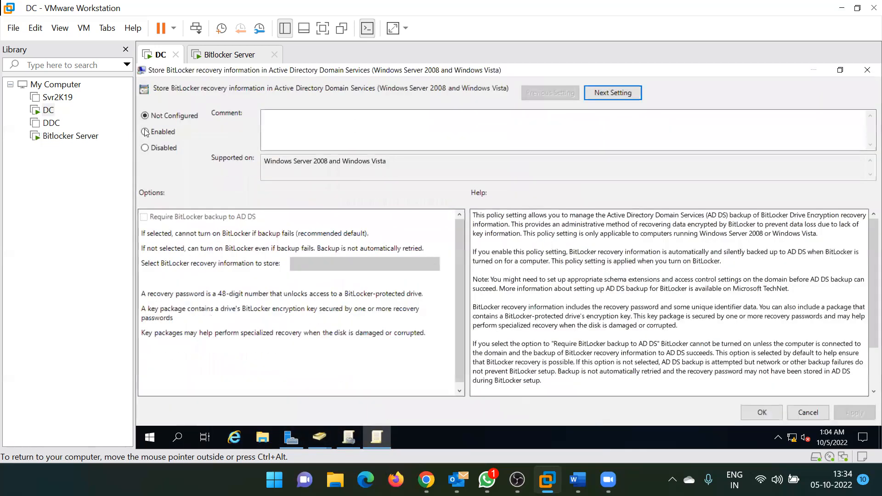
{"action": "left_click", "coordinate": [145, 131]}
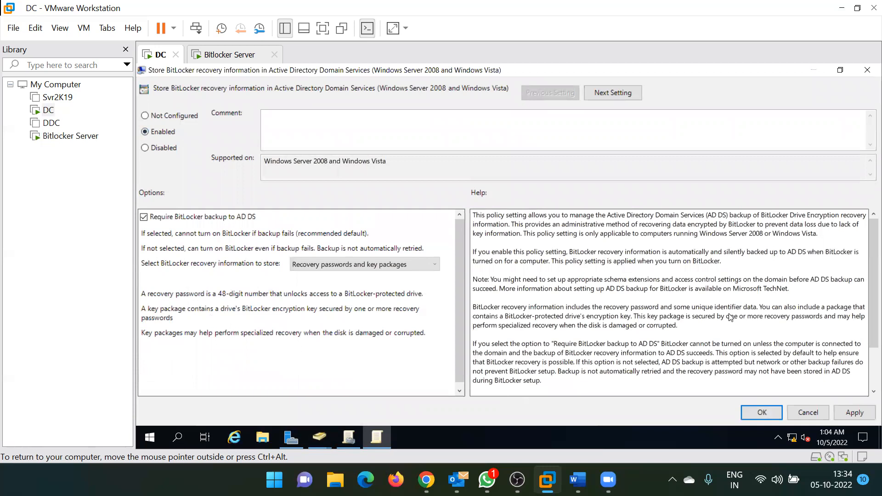
{"action": "left_click", "coordinate": [853, 411]}
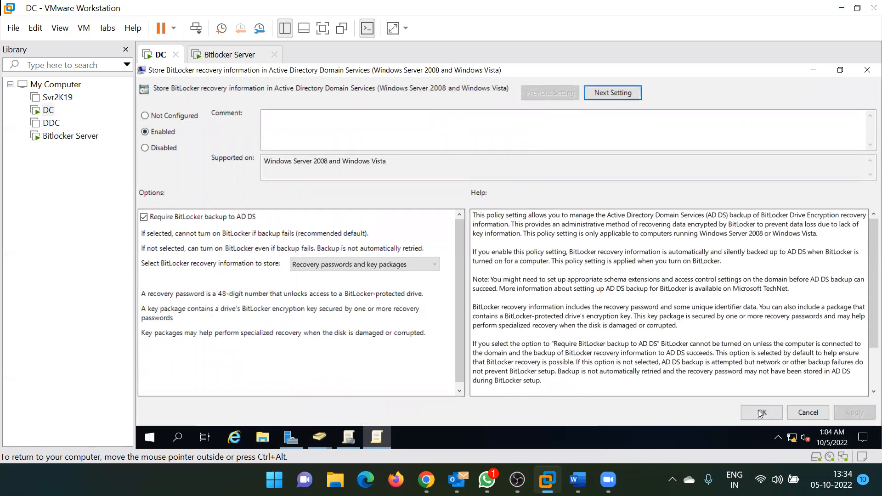
{"action": "left_click", "coordinate": [756, 413]}
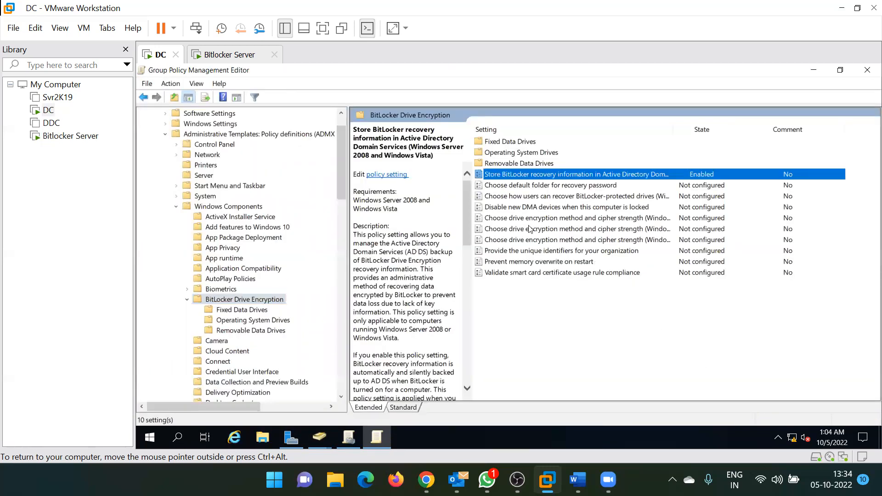
- In the Operating System Drives folder, enable Require additional authentication at startup with its default options
{"action": "left_click", "coordinate": [244, 322]}
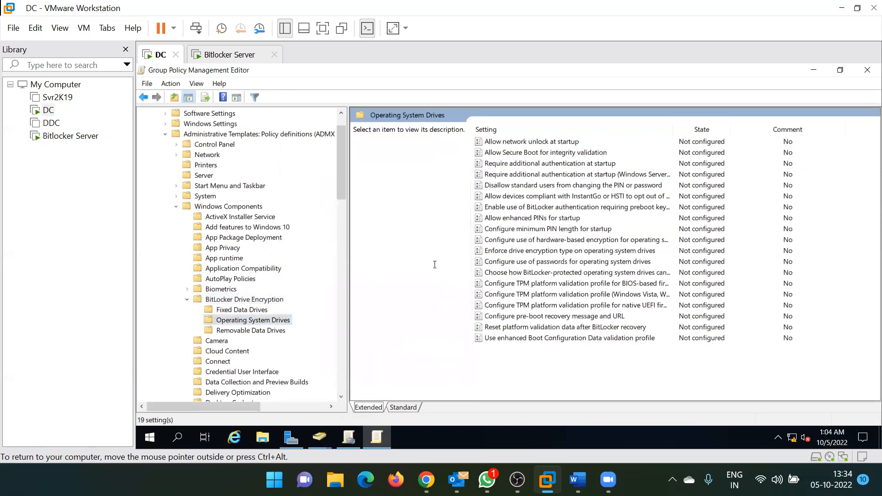
{"action": "left_click", "coordinate": [531, 165]}
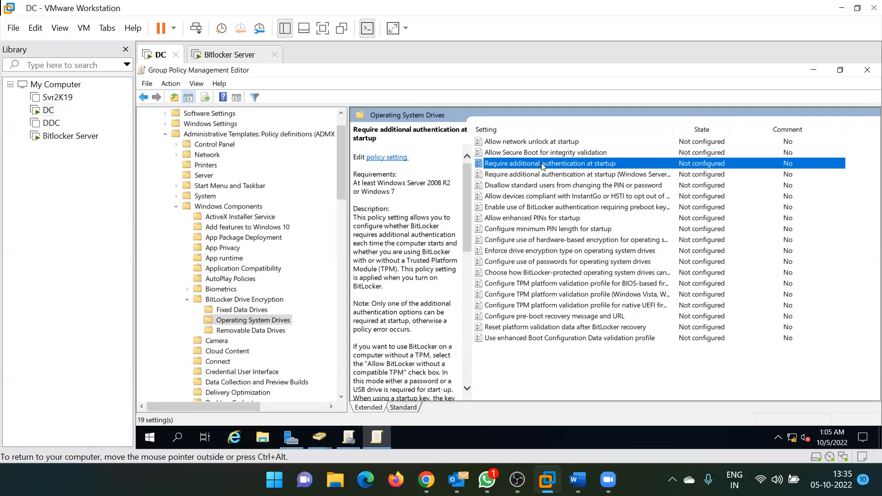
{"action": "double_click", "coordinate": [548, 165]}
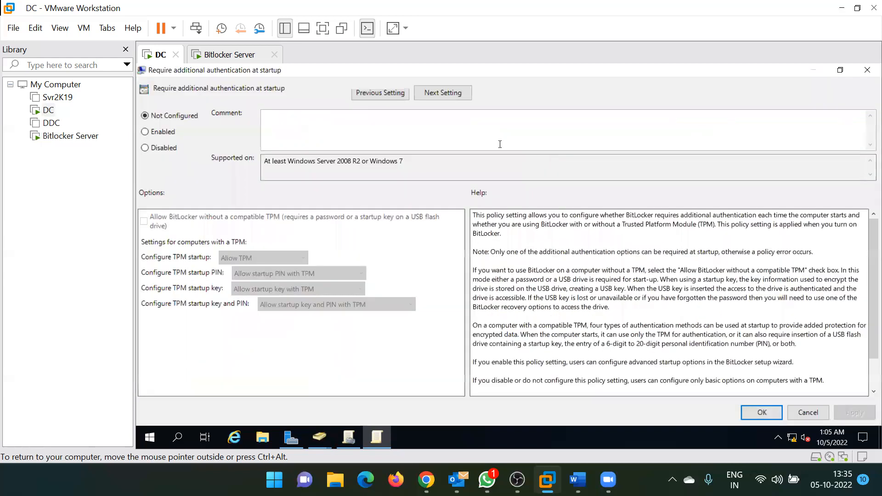
{"action": "left_click", "coordinate": [164, 133]}
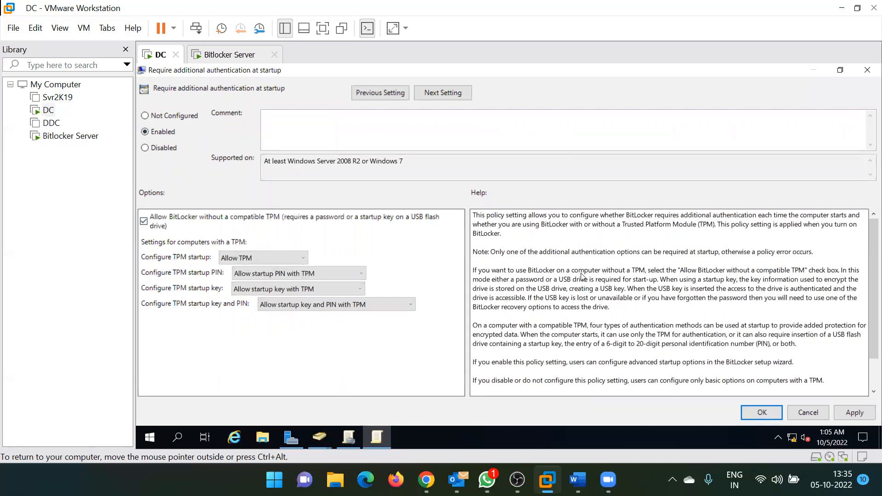
{"action": "left_click", "coordinate": [856, 415]}
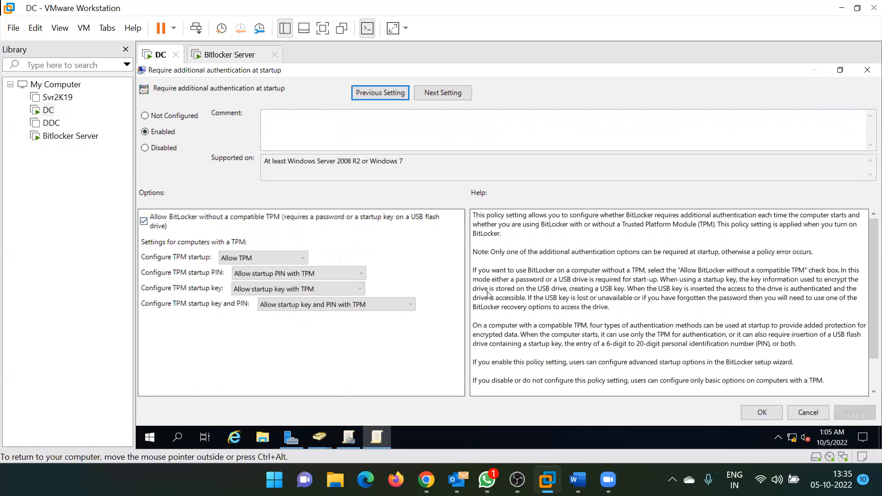
{"action": "left_click", "coordinate": [763, 413]}
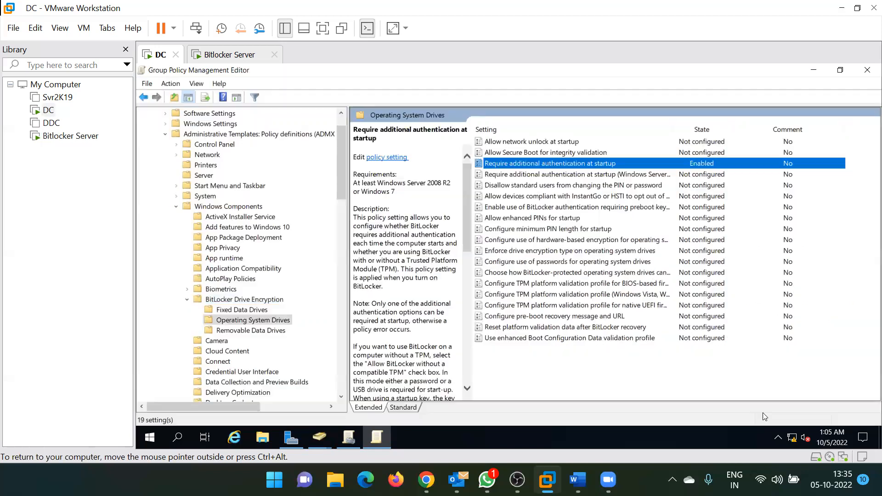
- Enable Choose how BitLocker-protected operating system drives can be recovered, storing recovery passwords and key packages in AD DS, and close the policy editor
{"action": "left_click", "coordinate": [519, 276]}
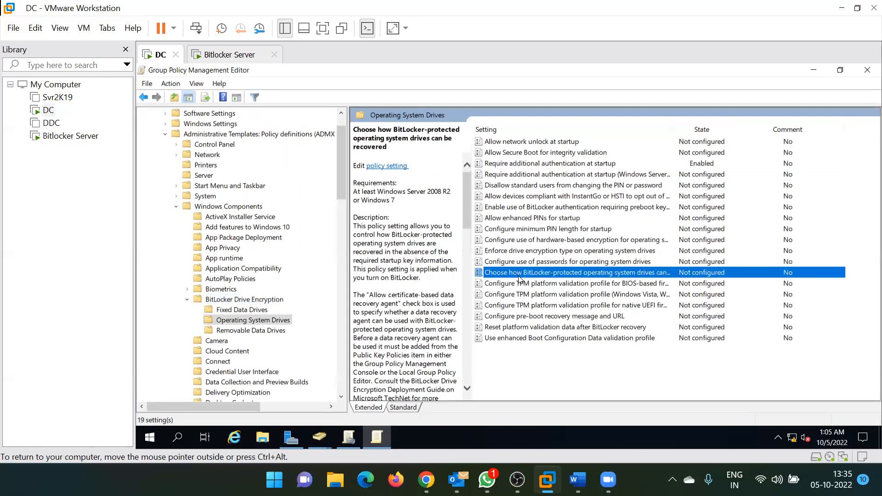
{"action": "double_click", "coordinate": [584, 276]}
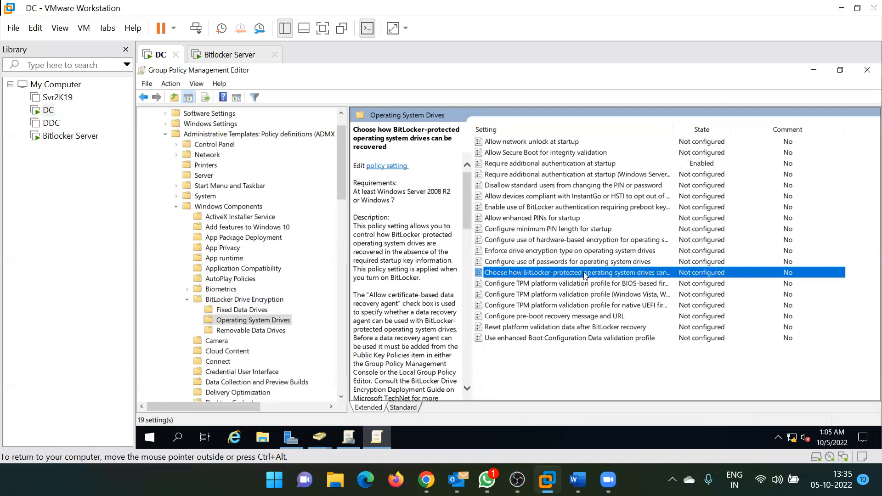
{"action": "left_click", "coordinate": [161, 134]}
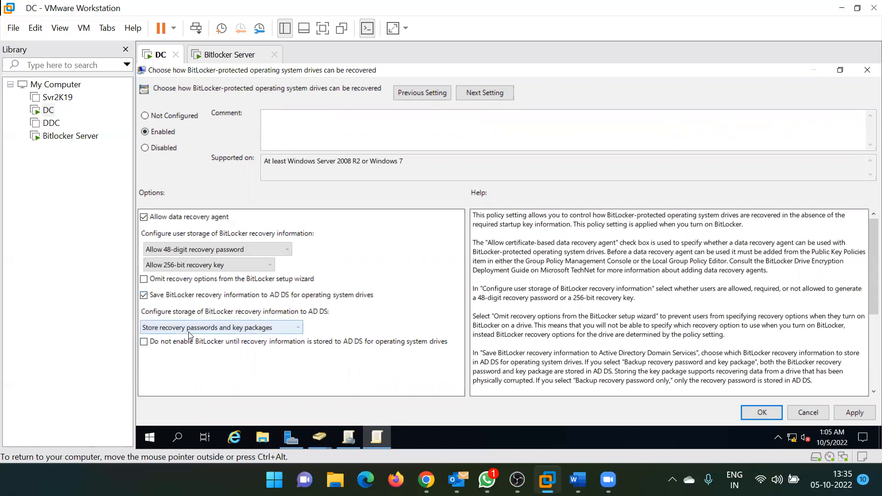
{"action": "left_click", "coordinate": [220, 329]}
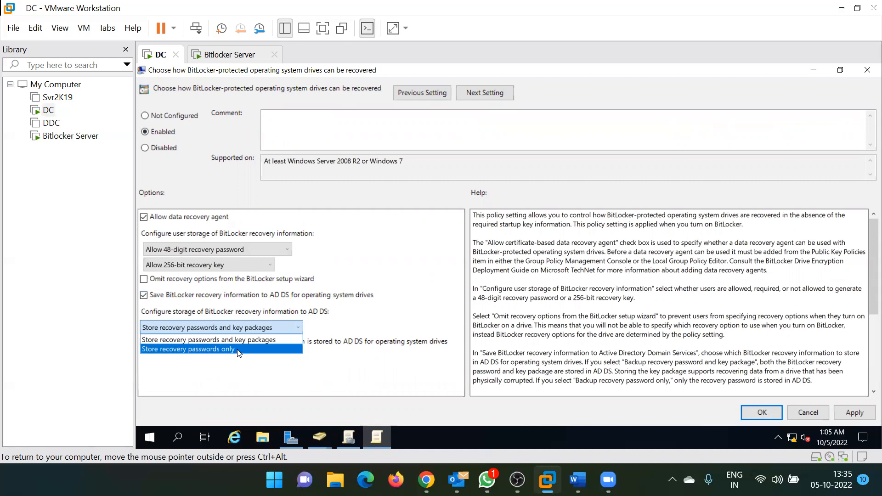
{"action": "left_click", "coordinate": [229, 340]}
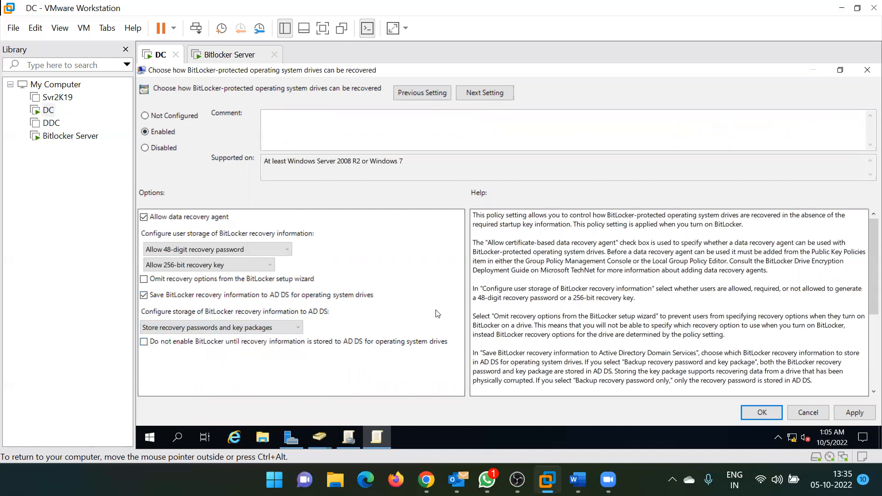
{"action": "left_click", "coordinate": [851, 411]}
{"action": "left_click", "coordinate": [759, 413]}
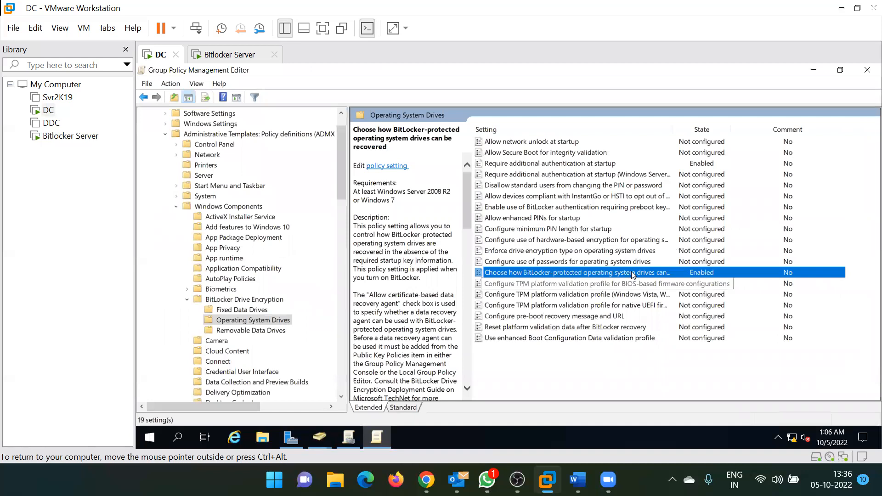
{"action": "scroll", "coordinate": [263, 210], "scroll_direction": "up", "scroll_amount": 1}
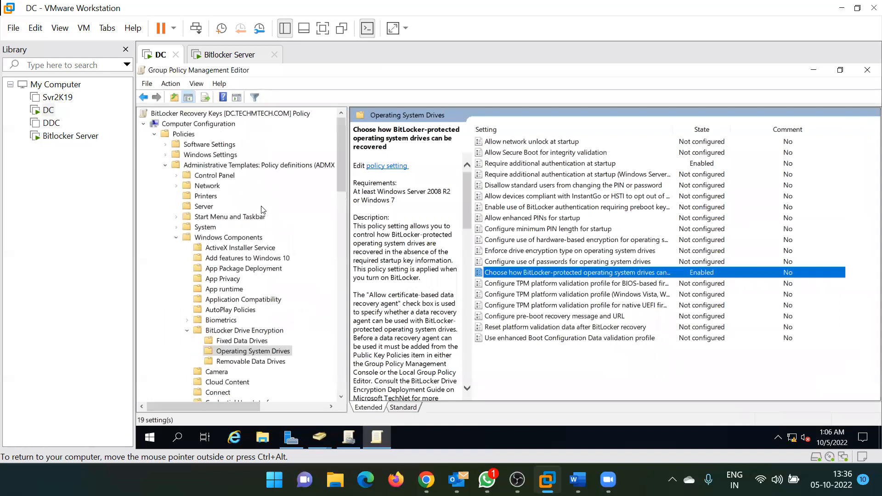
{"action": "left_click", "coordinate": [143, 124]}
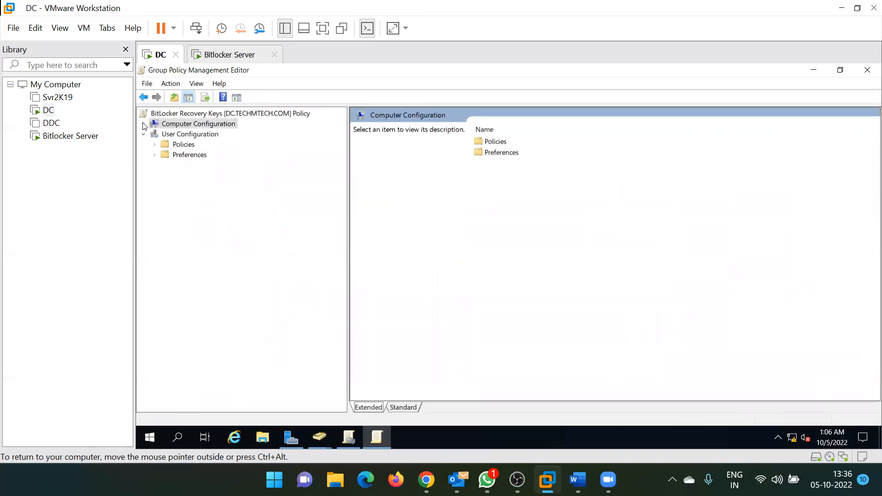
{"action": "left_click", "coordinate": [868, 70]}
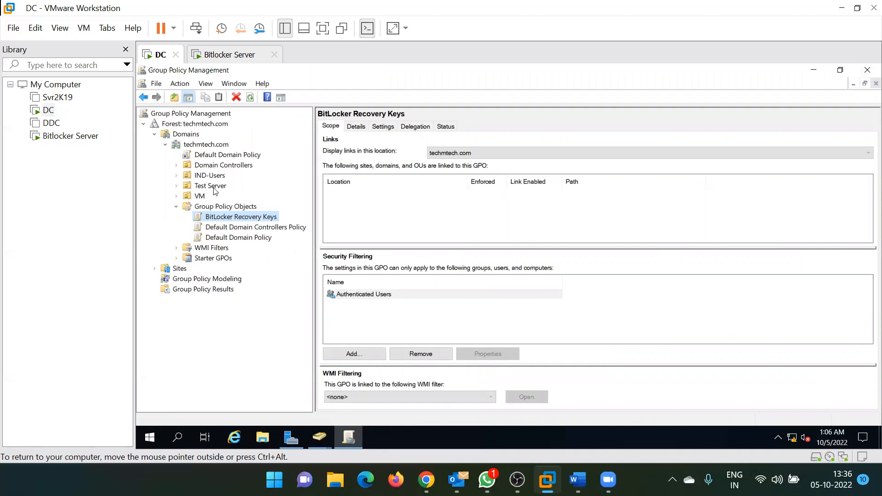
- Link the existing BitLocker Recovery Keys GPO to the Test Server organizational unit, check the link, and close Group Policy Management
{"action": "left_click", "coordinate": [192, 186]}
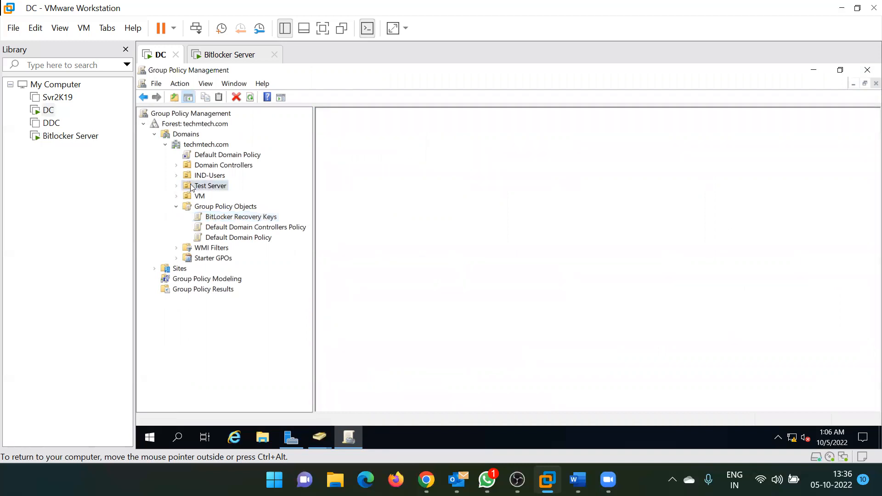
{"action": "right_click", "coordinate": [201, 185]}
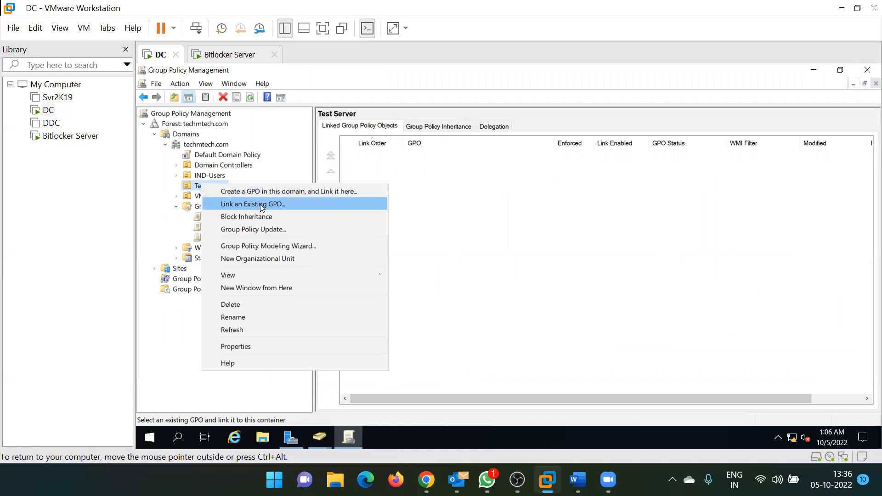
{"action": "left_click", "coordinate": [287, 204]}
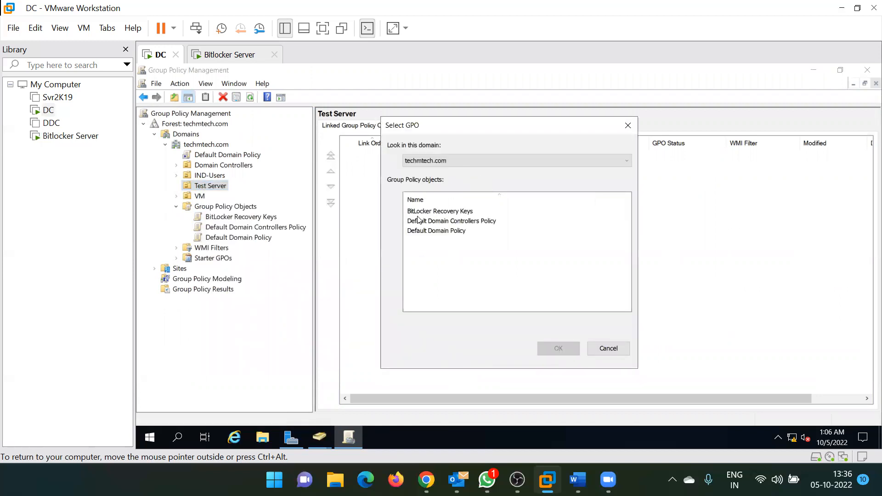
{"action": "left_click", "coordinate": [442, 211]}
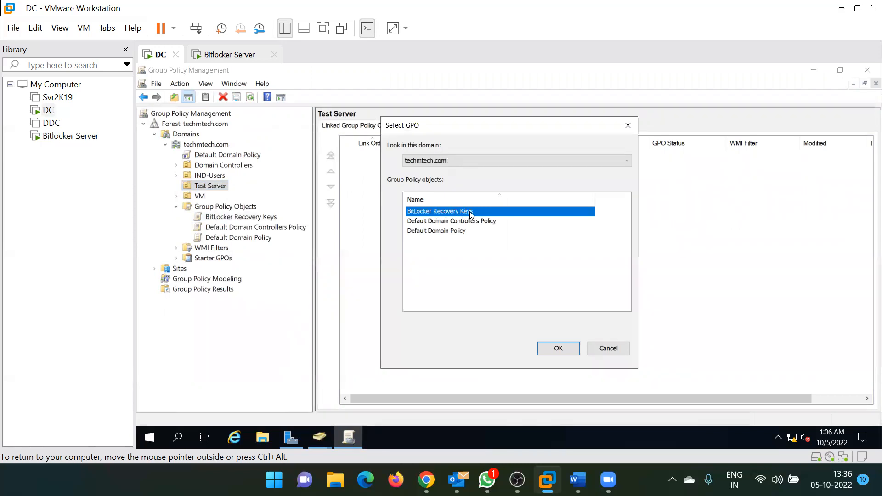
{"action": "left_click", "coordinate": [555, 349]}
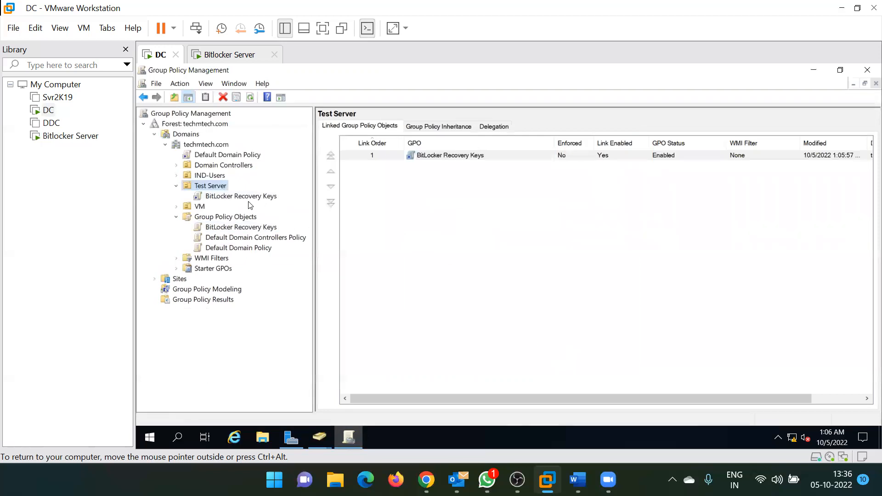
{"action": "left_click", "coordinate": [245, 197]}
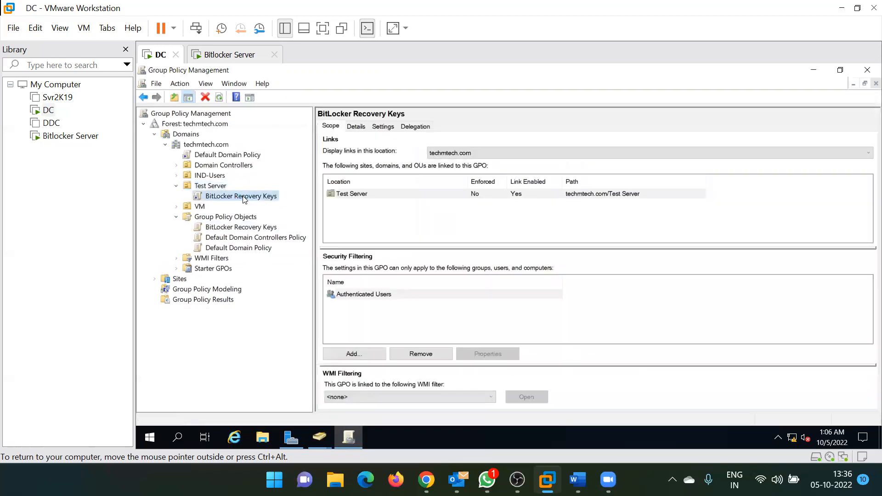
{"action": "left_click", "coordinate": [212, 185]}
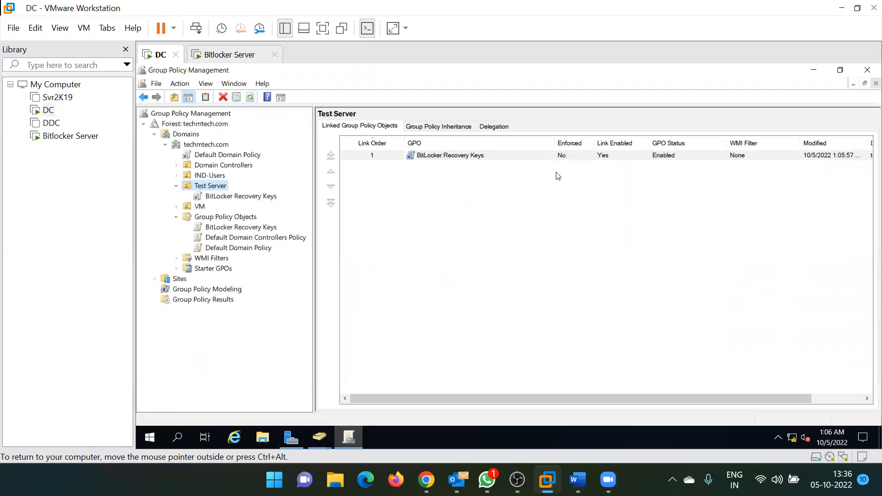
{"action": "left_click", "coordinate": [867, 71]}
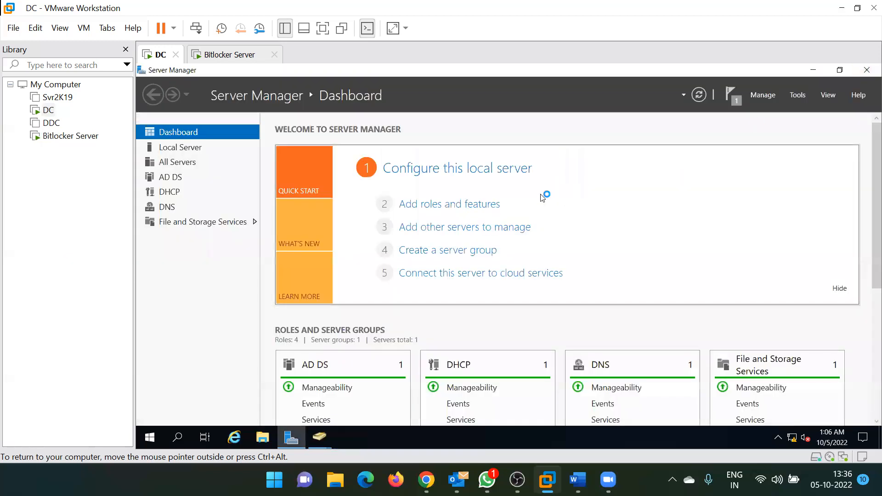
- Force a Group Policy update on the domain controller with gpupdate /force in a Command Prompt, and close it
{"action": "key", "text": "super+r"}
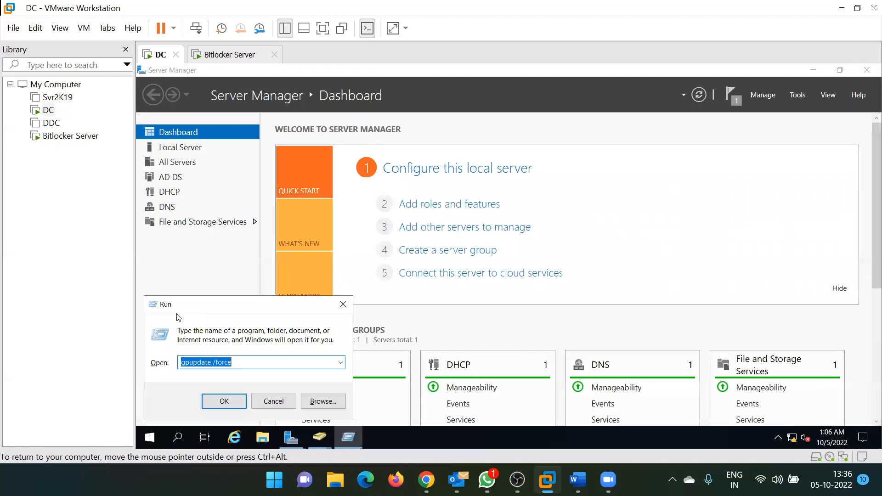
{"action": "type", "text": "cmd"}
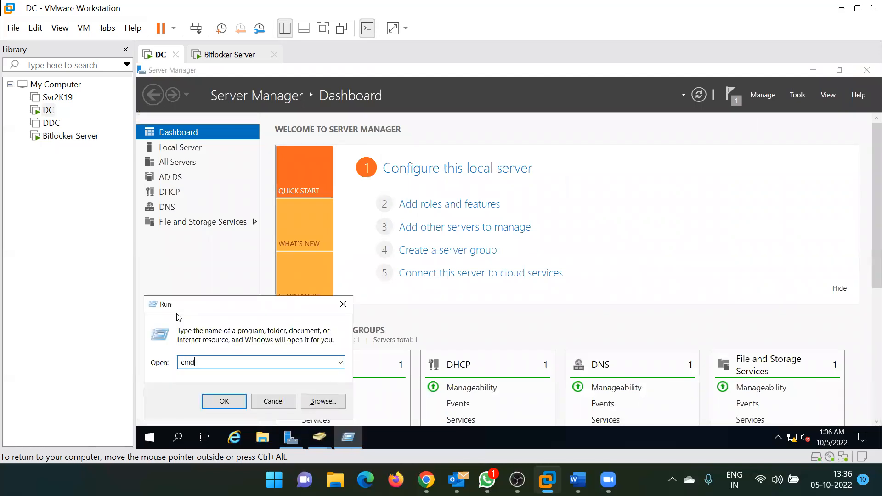
{"action": "key", "text": "Return"}
{"action": "type", "text": "gpupdate /force"}
{"action": "key", "text": "Return"}
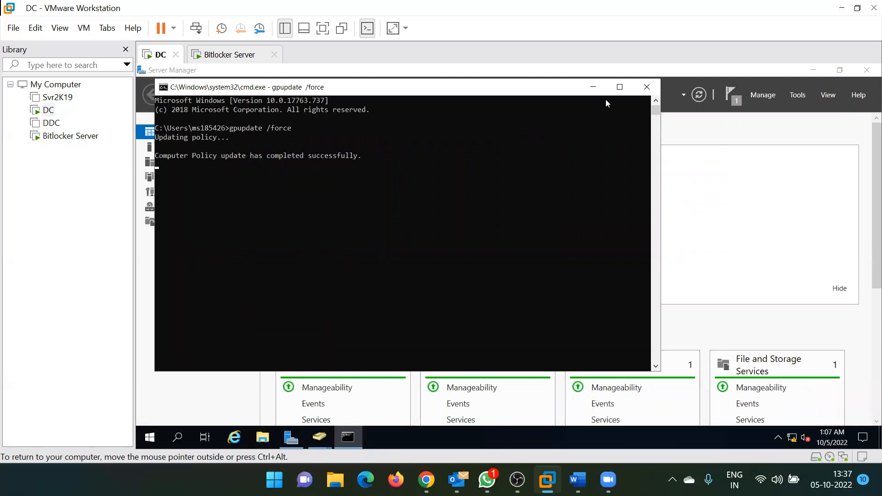
{"action": "left_click", "coordinate": [644, 88]}
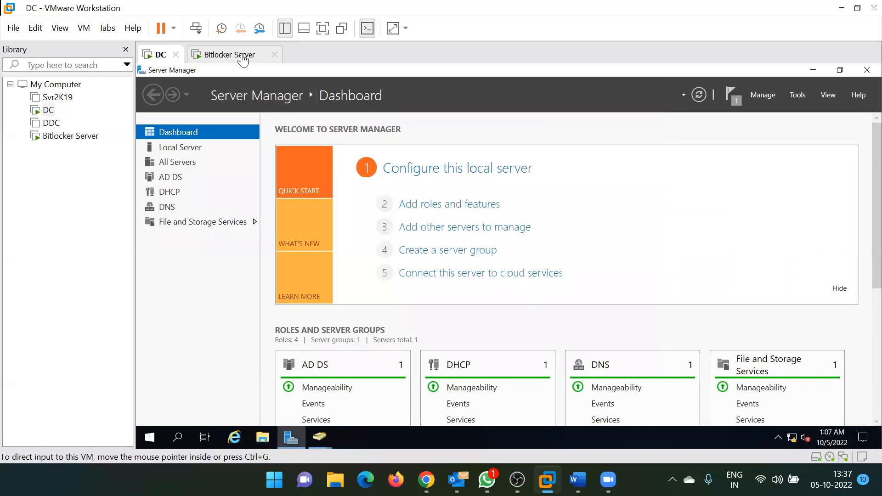
- Switch to the Bitlocker Server virtual machine and open a Command Prompt there
{"action": "left_click", "coordinate": [227, 55]}
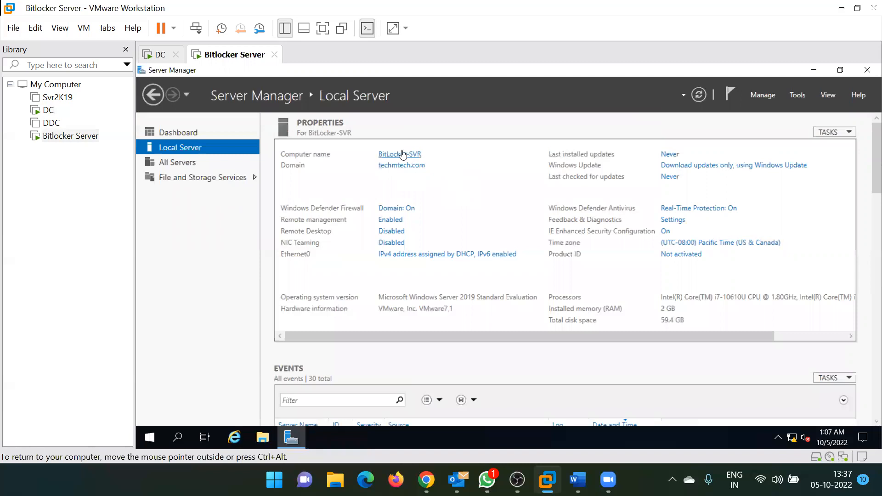
{"action": "left_click", "coordinate": [170, 163]}
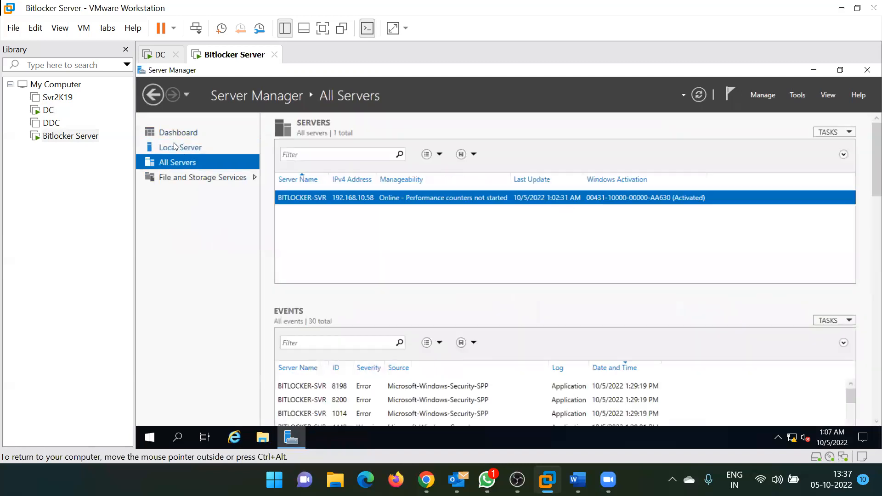
{"action": "left_click", "coordinate": [174, 144]}
{"action": "key", "text": "super+r"}
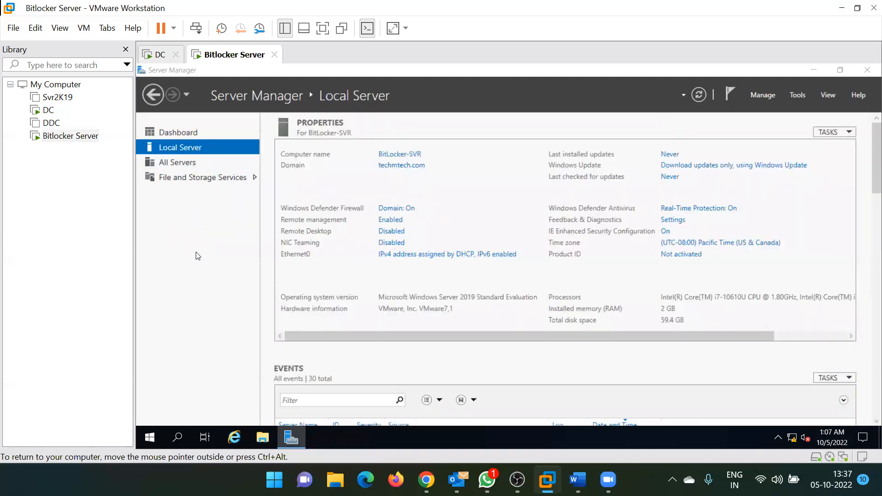
{"action": "type", "text": "cmd"}
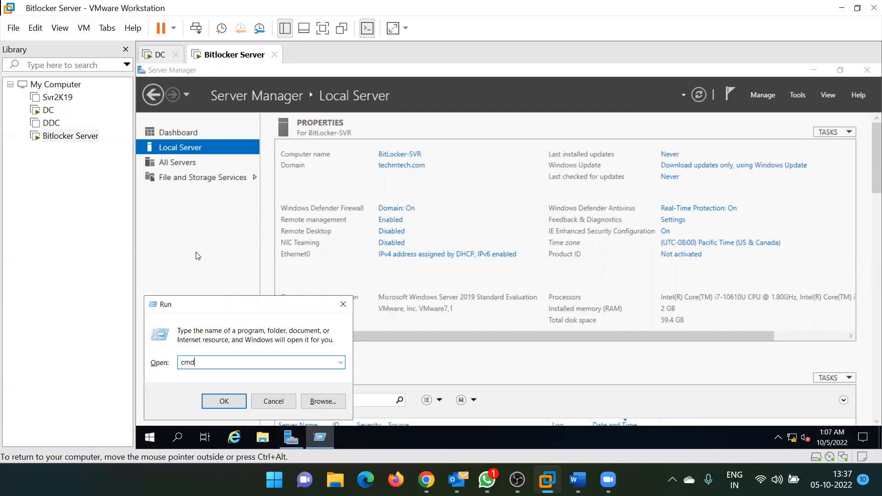
{"action": "key", "text": "Return"}
- Force a Group Policy update on the BitLocker server with gpupdate /force and close the Command Prompt
{"action": "type", "text": "gp"}
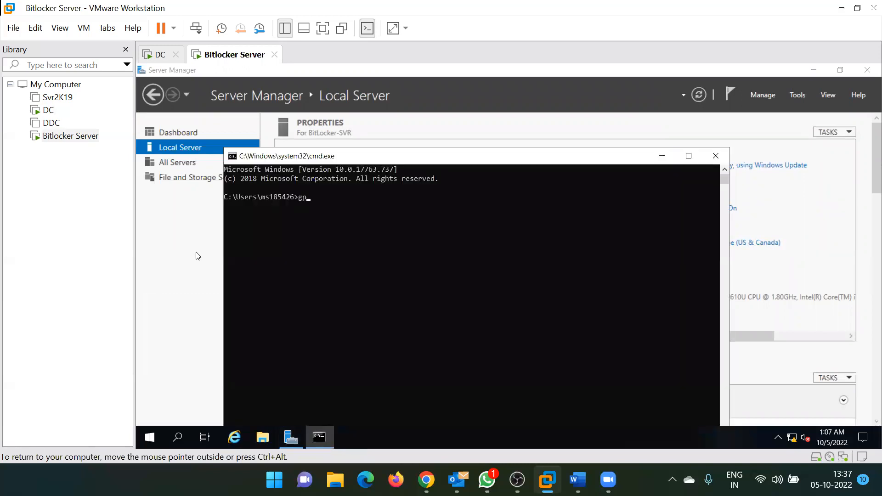
{"action": "type", "text": "upupdate "}
{"action": "type", "text": "/fpo"}
{"action": "type", "text": "rc"}
{"action": "type", "text": "e"}
{"action": "key", "text": "Return"}
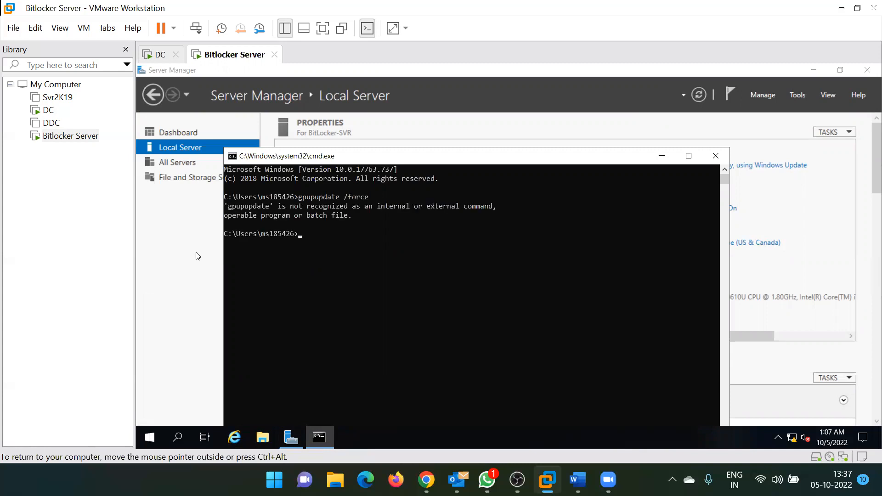
{"action": "key", "text": "Up"}
{"action": "key", "text": "BackSpace"}
{"action": "key", "text": "BackSpace"}
{"action": "key", "text": "Return"}
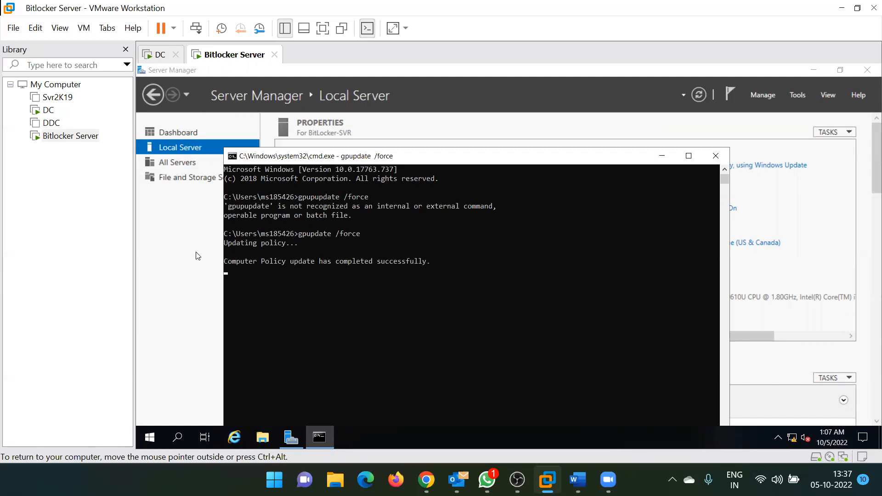
{"action": "left_click", "coordinate": [715, 157]}
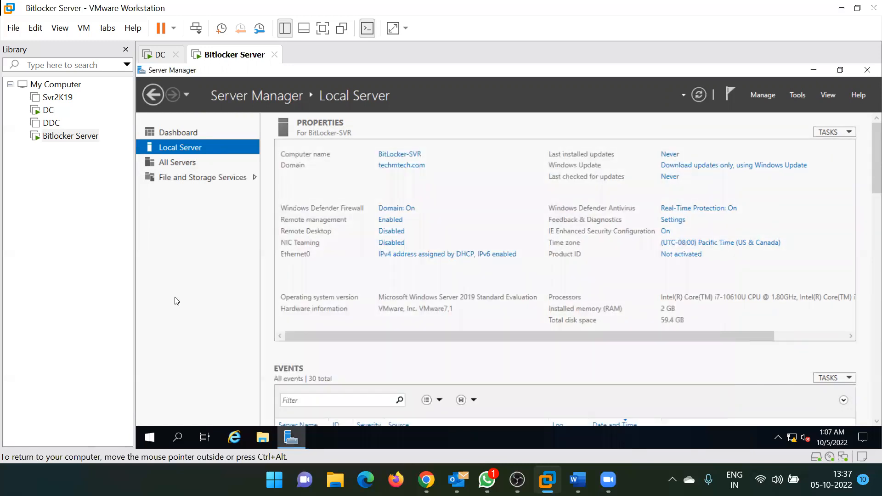
- Generate the Resultant Set of Policy for the BitLocker server with rsop.msc
{"action": "key", "text": "super+r"}
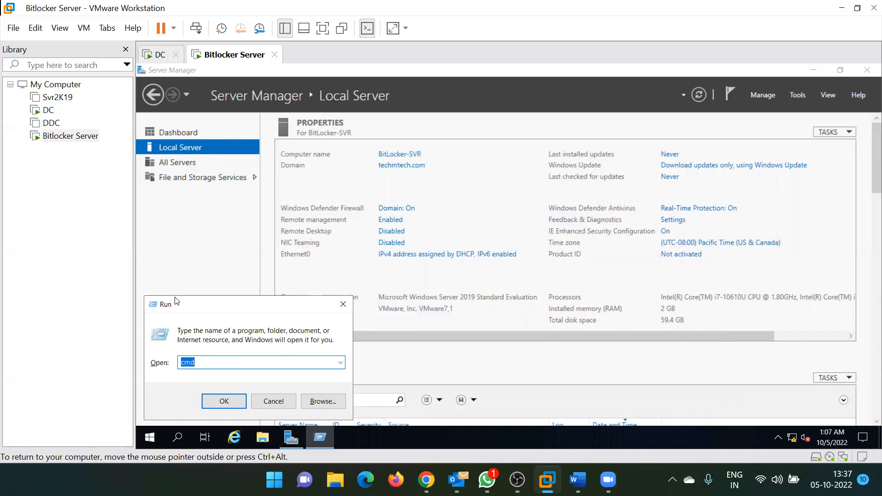
{"action": "type", "text": "rso"}
{"action": "type", "text": "msc"}
{"action": "key", "text": "Return"}
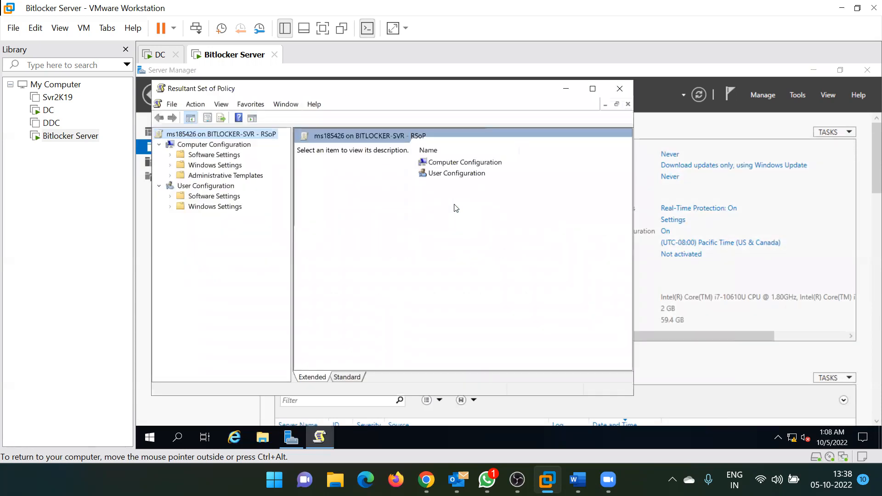
- Examine the applied Operating System Drives policies under Computer Configuration, Administrative Templates, Windows Components, BitLocker Drive Encryption
{"action": "double_click", "coordinate": [216, 175]}
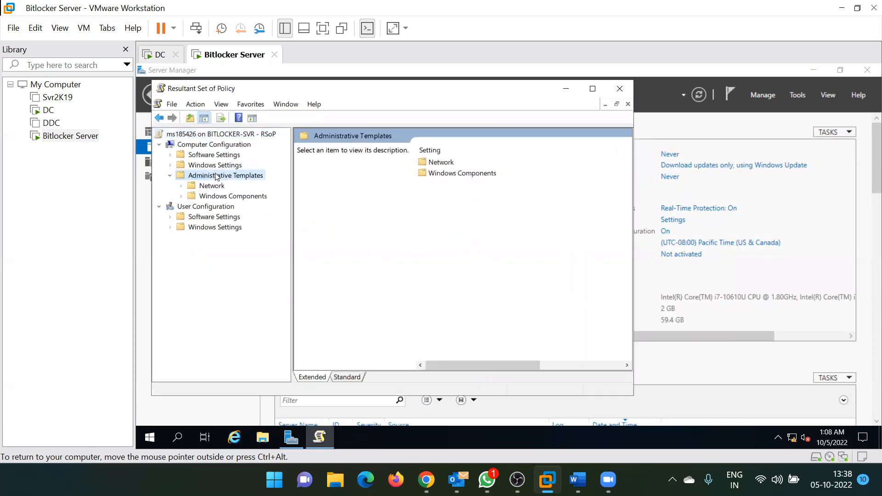
{"action": "double_click", "coordinate": [214, 196]}
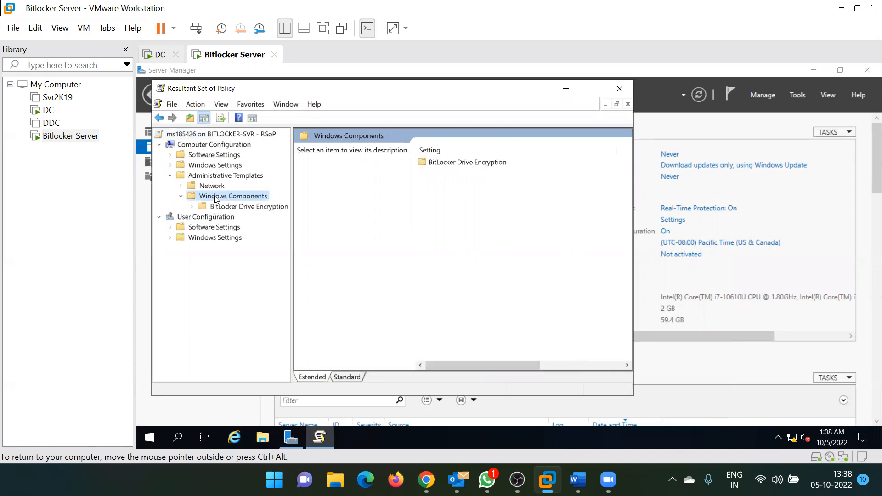
{"action": "double_click", "coordinate": [239, 207]}
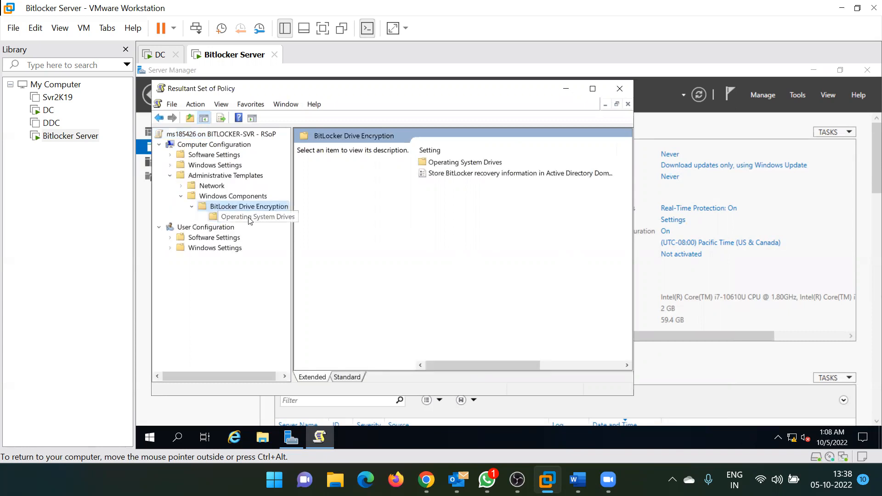
{"action": "left_click", "coordinate": [250, 218]}
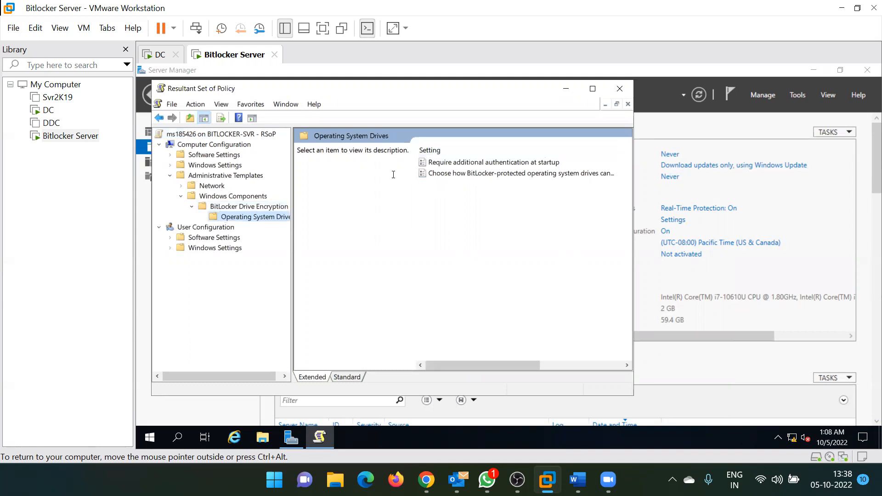
- Check the applied policies directly under BitLocker Drive Encryption and close the Resultant Set of Policy without saving console settings
{"action": "left_click", "coordinate": [228, 207]}
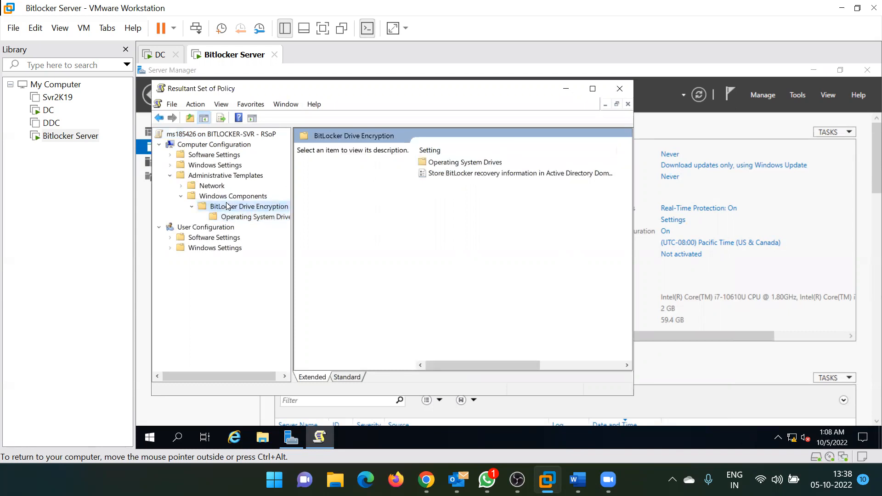
{"action": "left_click", "coordinate": [619, 89]}
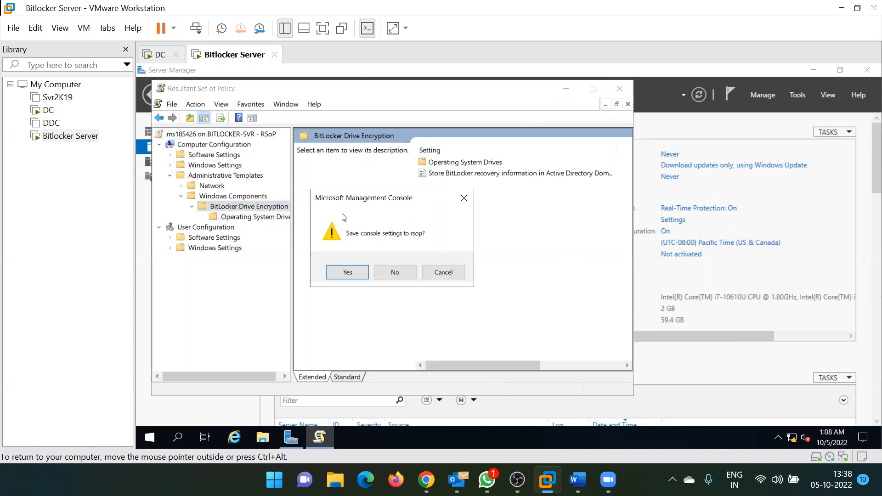
{"action": "left_click", "coordinate": [387, 274]}
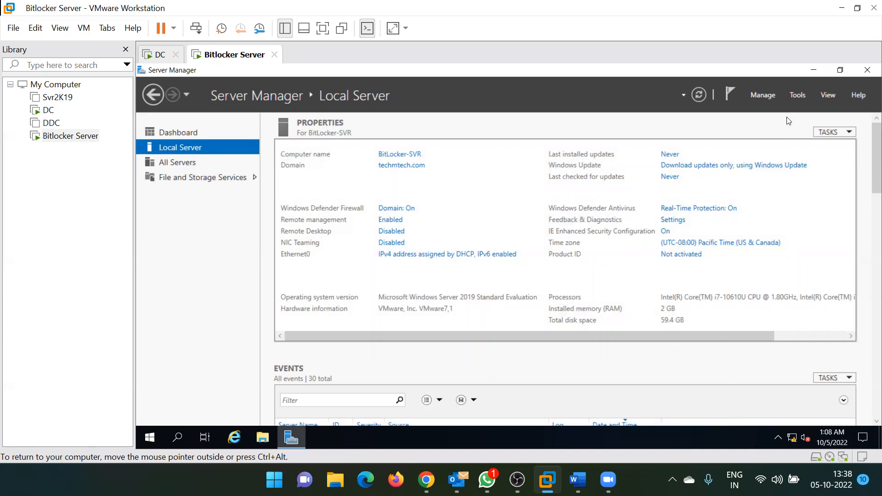
- Switch to the Word task list, review item 2 about installing BitLocker Drive Encryption on Server 2019, and return to the virtual machine
{"action": "left_click", "coordinate": [814, 70]}
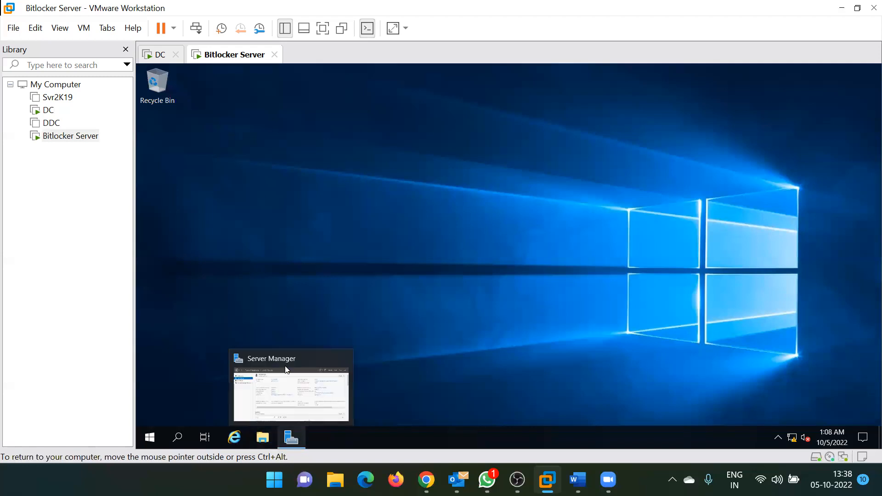
{"action": "left_click", "coordinate": [292, 437]}
{"action": "left_click", "coordinate": [578, 480]}
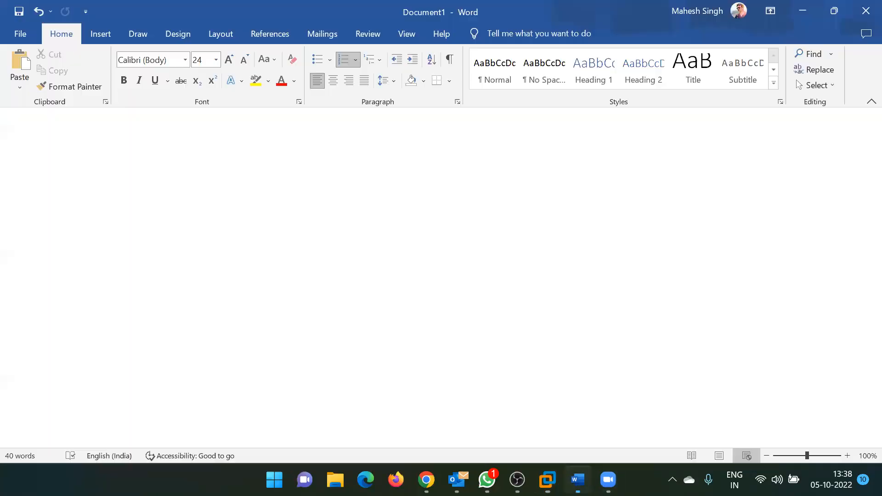
{"action": "left_click", "coordinate": [112, 163]}
{"action": "left_click", "coordinate": [187, 164]}
{"action": "double_click", "coordinate": [187, 164]}
{"action": "double_click", "coordinate": [276, 170]}
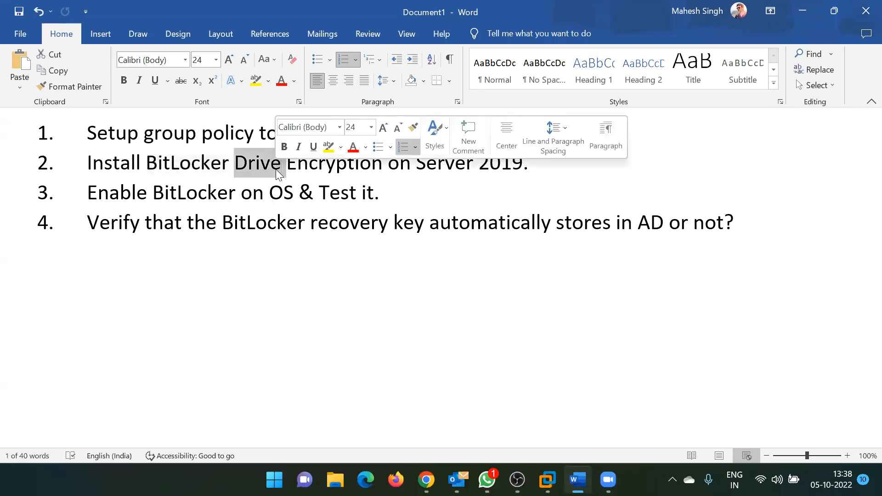
{"action": "double_click", "coordinate": [341, 169]}
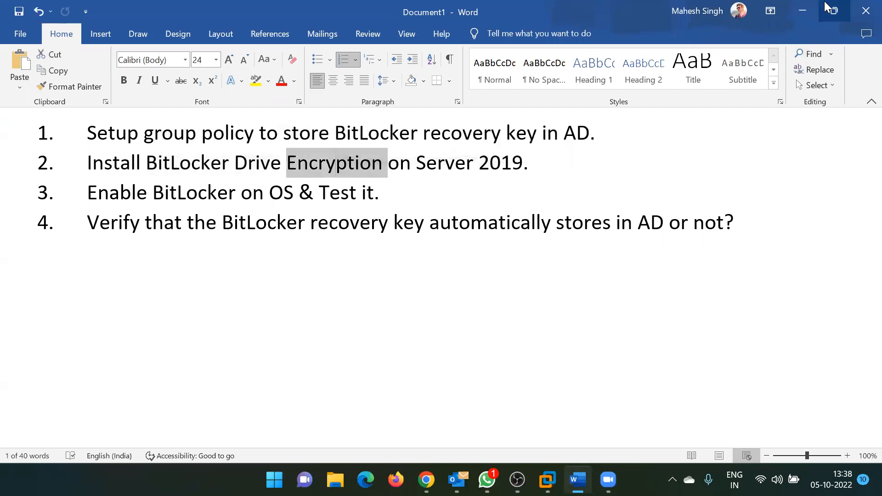
{"action": "left_click", "coordinate": [802, 7]}
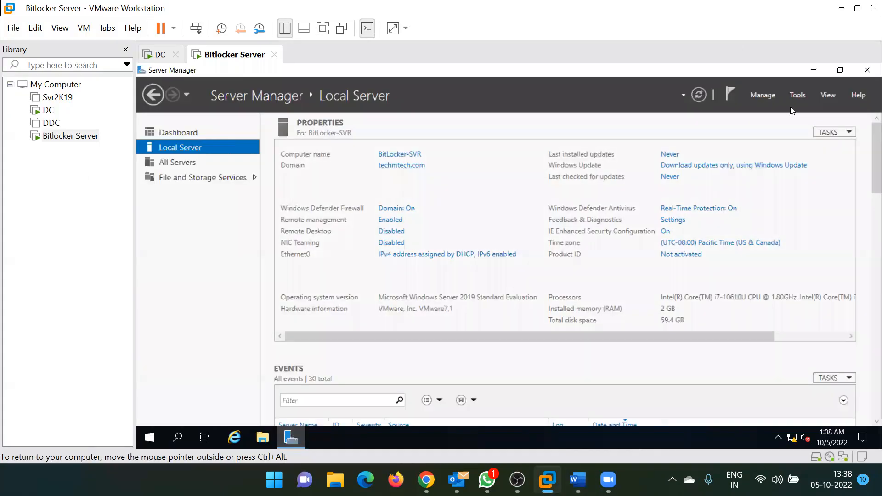
- Start adding roles and features on BitLocker-SVR, keeping the default installation type, destination server and roles, and advance to feature selection
{"action": "left_click", "coordinate": [761, 95]}
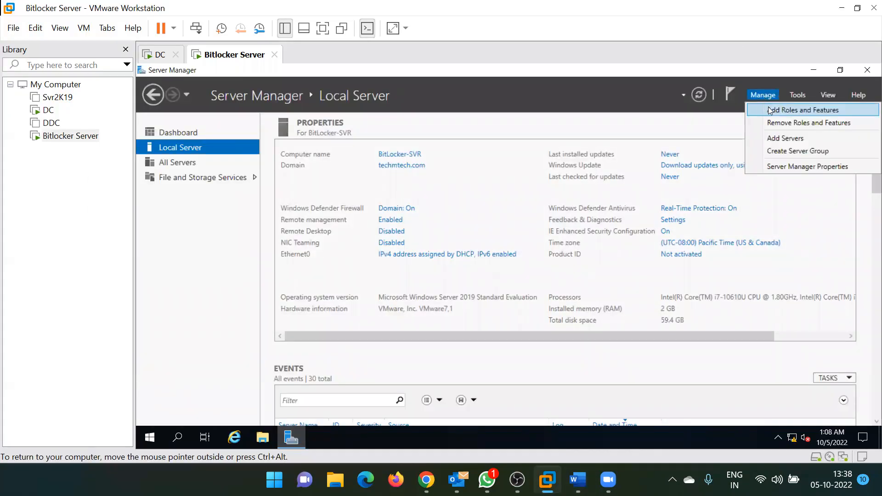
{"action": "left_click", "coordinate": [765, 108]}
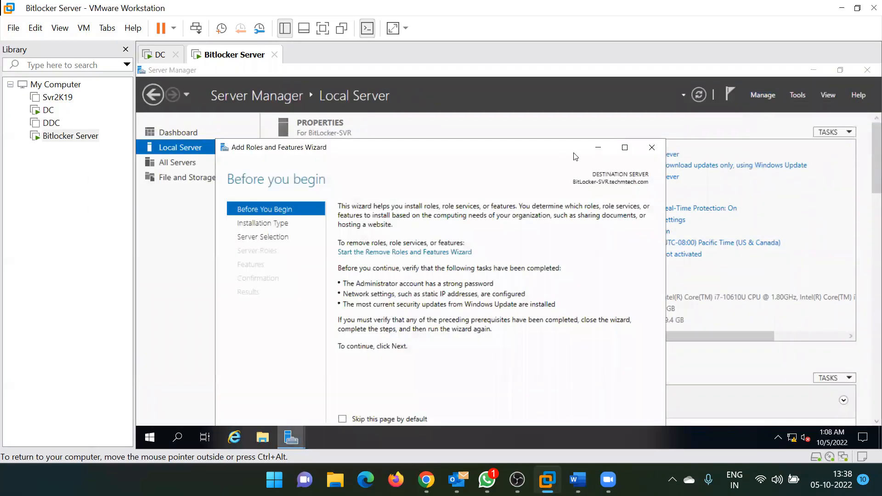
{"action": "left_click", "coordinate": [625, 148]}
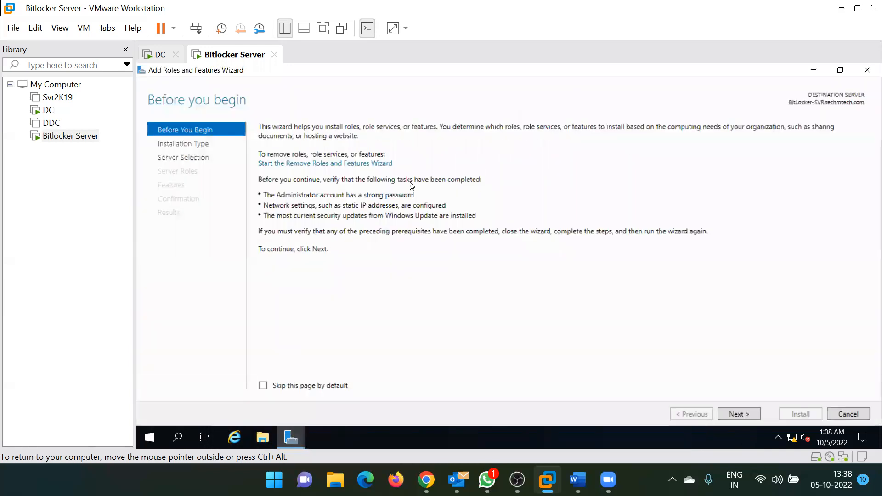
{"action": "left_click", "coordinate": [737, 415]}
{"action": "left_click", "coordinate": [737, 415]}
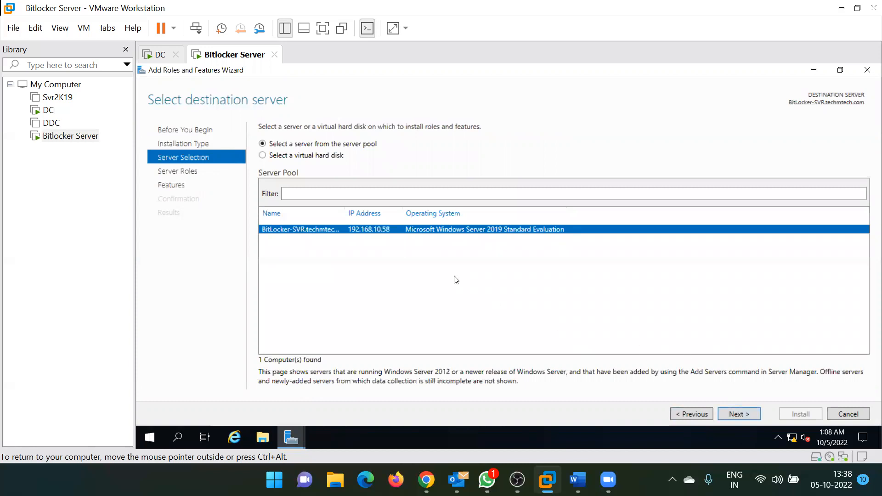
{"action": "left_click", "coordinate": [745, 414]}
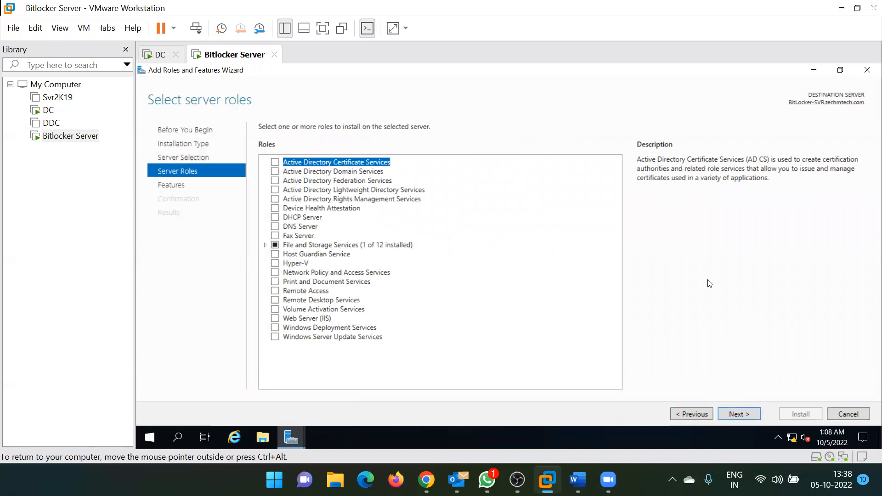
{"action": "left_click", "coordinate": [737, 415]}
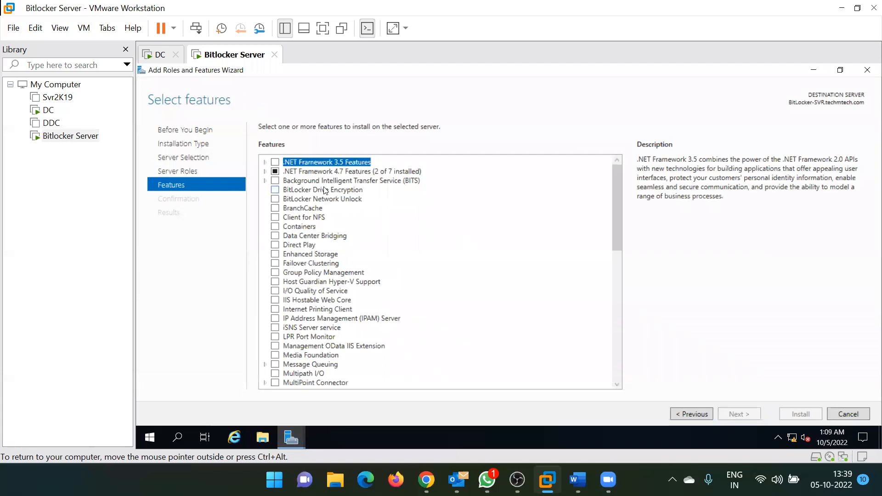
- Select the BitLocker Drive Encryption feature with its required features and management tools, and continue to the confirmation page
{"action": "left_click", "coordinate": [275, 190]}
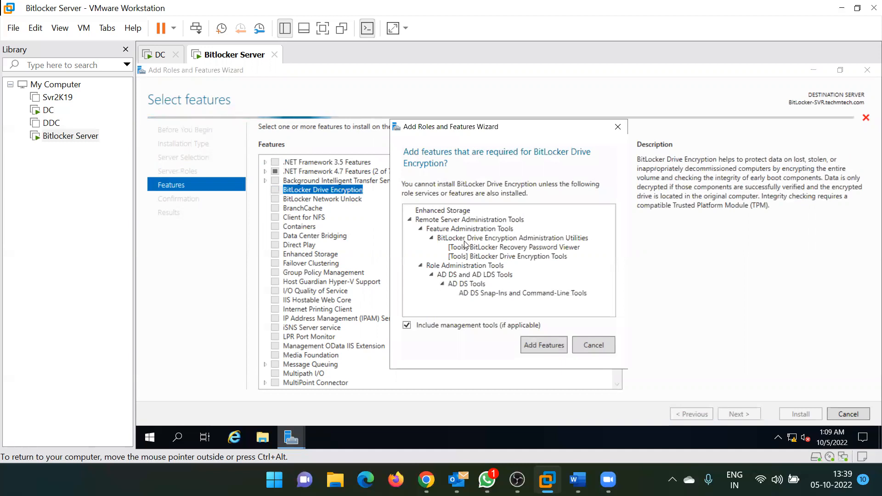
{"action": "left_click", "coordinate": [540, 347]}
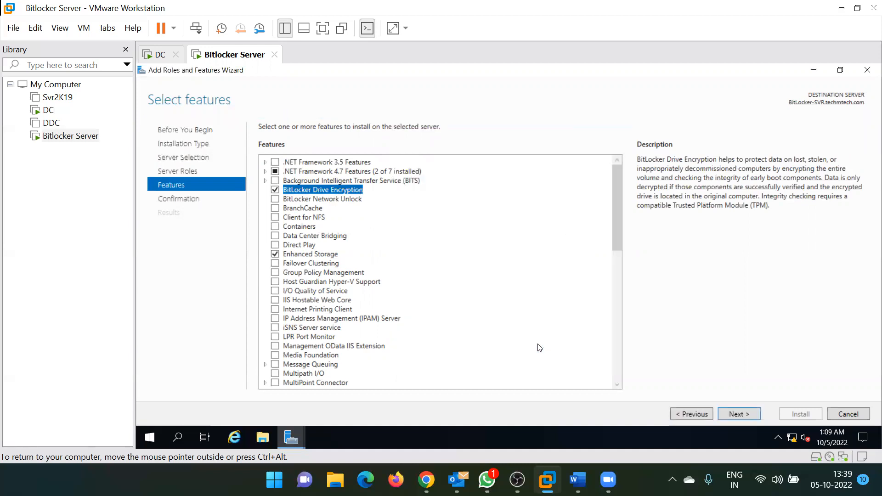
{"action": "left_click", "coordinate": [733, 413]}
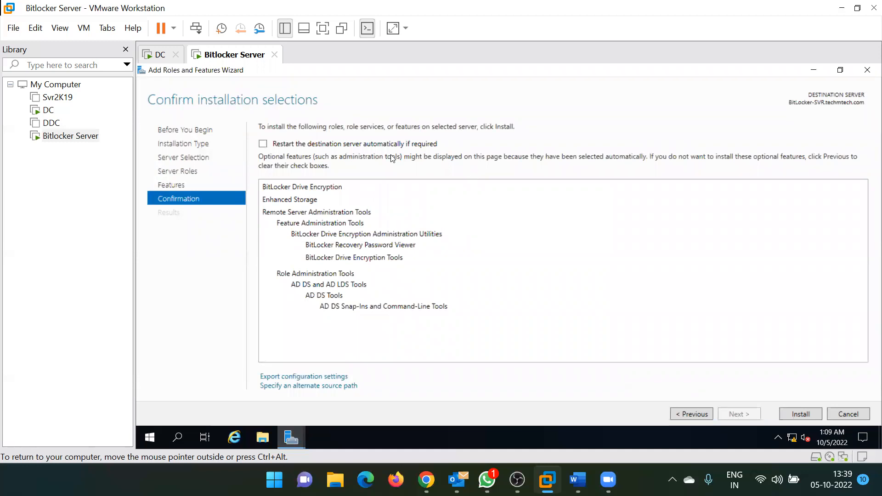
- Allow the destination server to restart automatically if required and install the selected features
{"action": "left_click", "coordinate": [302, 145]}
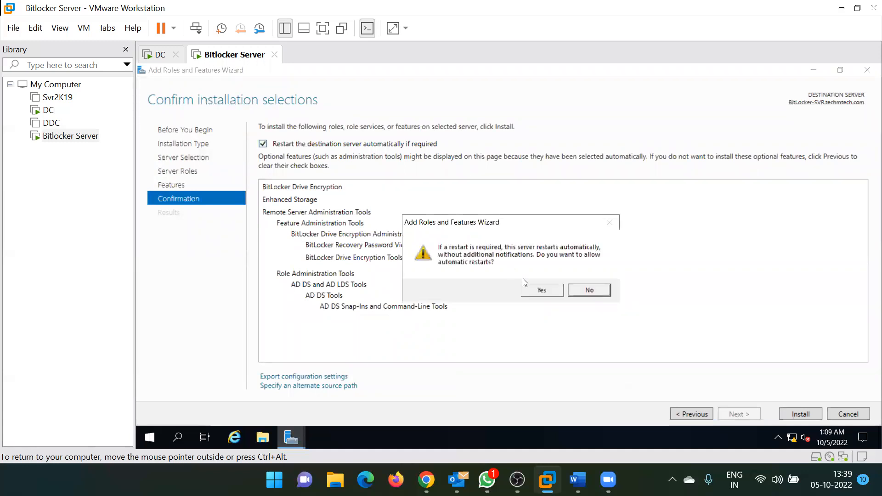
{"action": "left_click", "coordinate": [536, 290]}
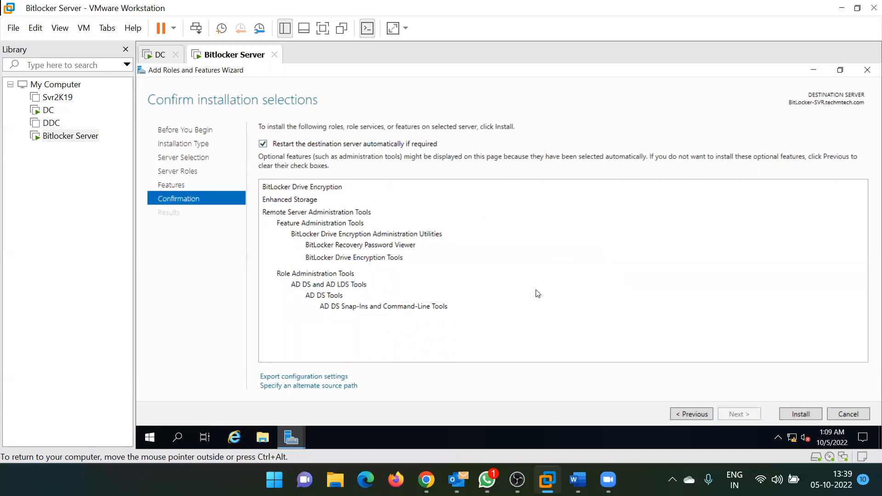
{"action": "left_click", "coordinate": [788, 413]}
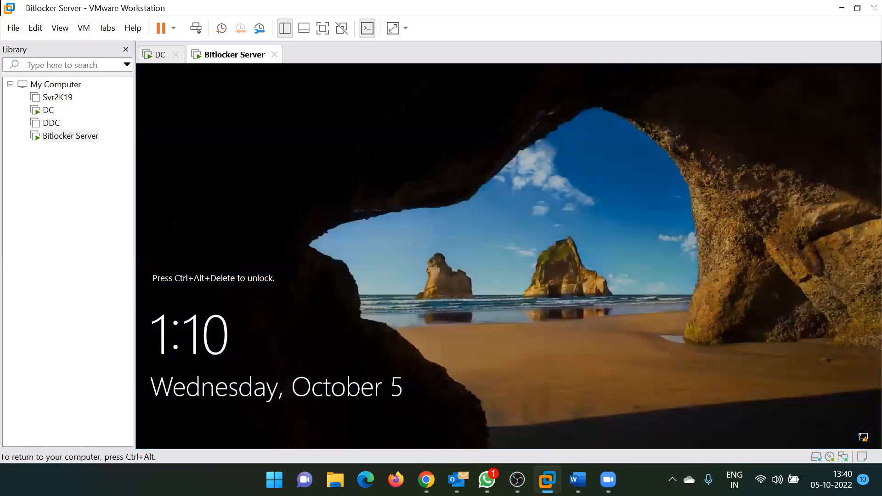
- Unlock the restarted Bitlocker Server virtual machine and sign in with the account password
{"action": "left_click", "coordinate": [195, 26]}
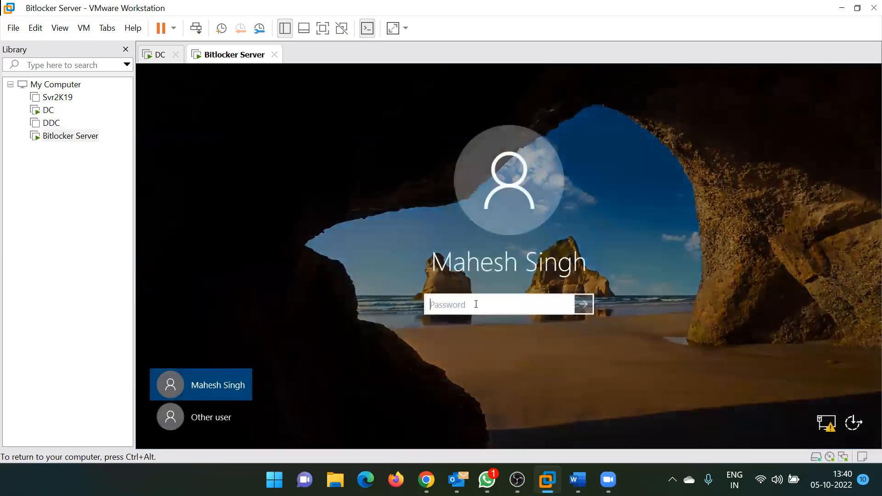
{"action": "type", "text": "********"}
{"action": "key", "text": "Return"}
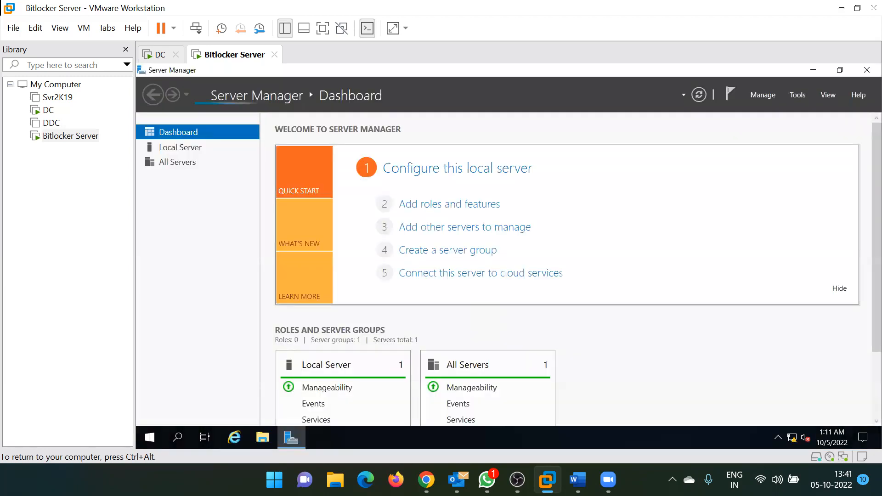
- Close the feature installation results in the Add Roles and Features Wizard and minimize Server Manager
{"action": "left_click", "coordinate": [813, 70]}
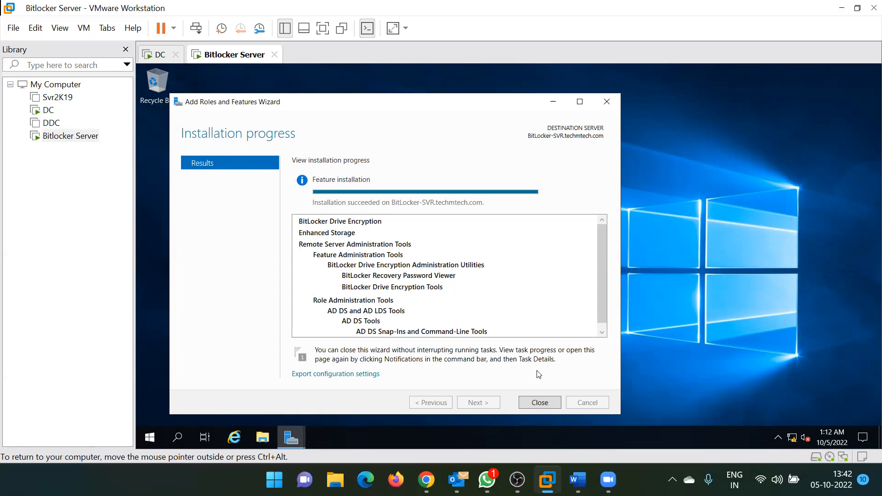
{"action": "left_click", "coordinate": [541, 399]}
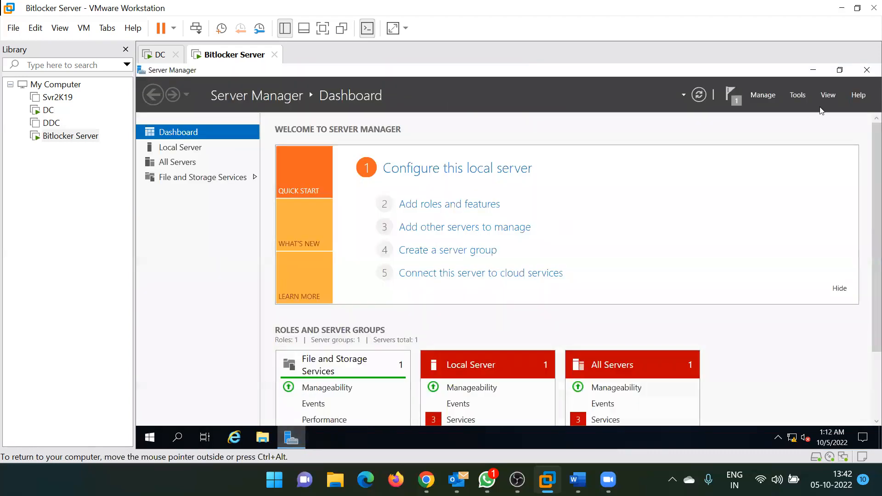
{"action": "left_click", "coordinate": [813, 70]}
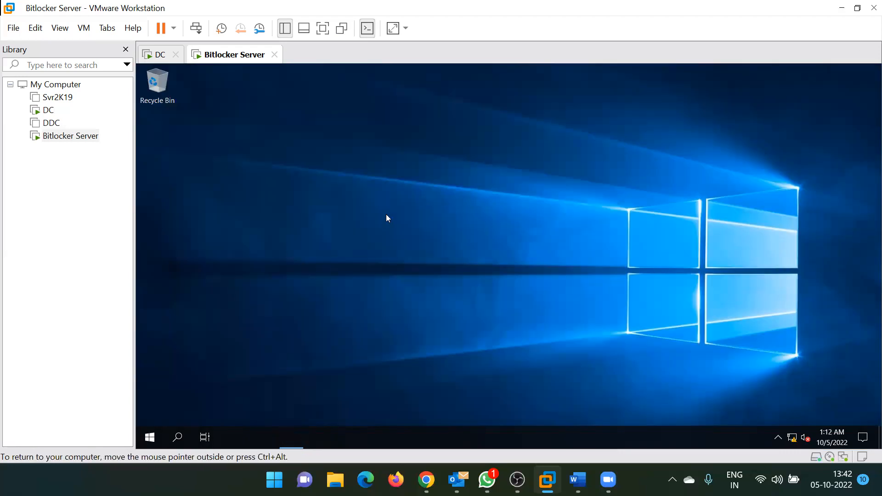
- Open Control Panel with the control command and go to BitLocker Drive Encryption under System and Security, in a maximized window
{"action": "key", "text": "super"}
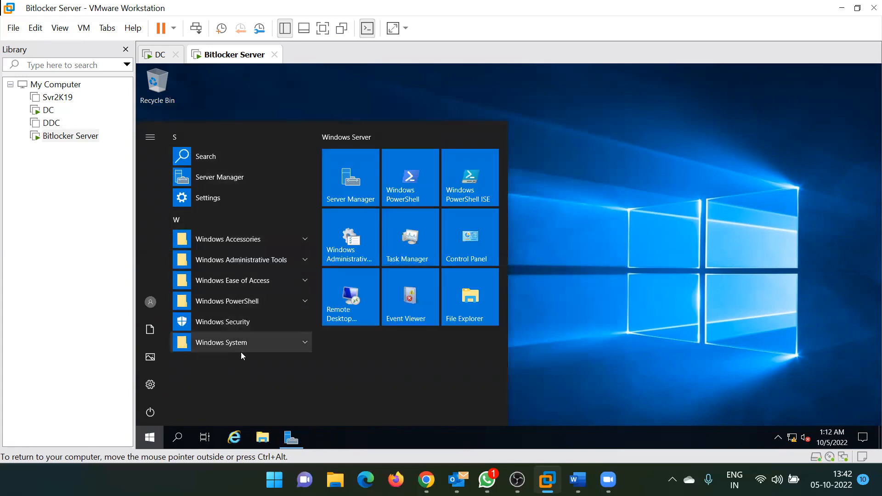
{"action": "left_click", "coordinate": [644, 238]}
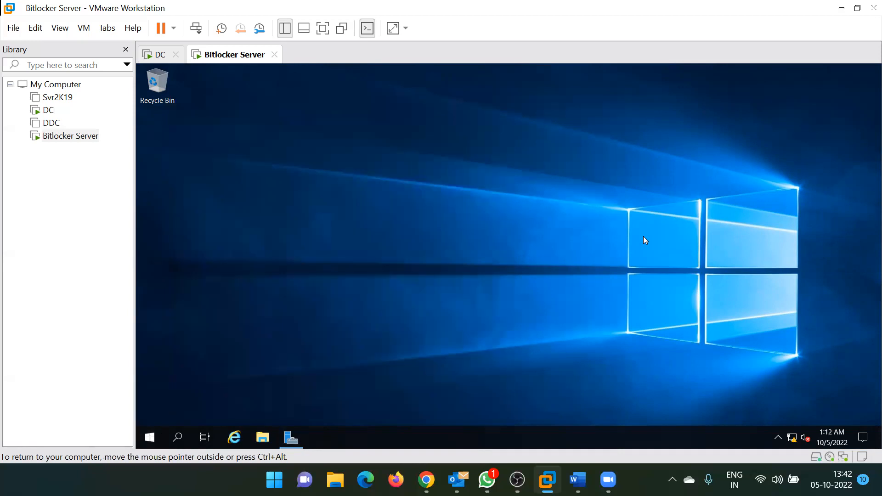
{"action": "key", "text": "super+r"}
{"action": "type", "text": "co"}
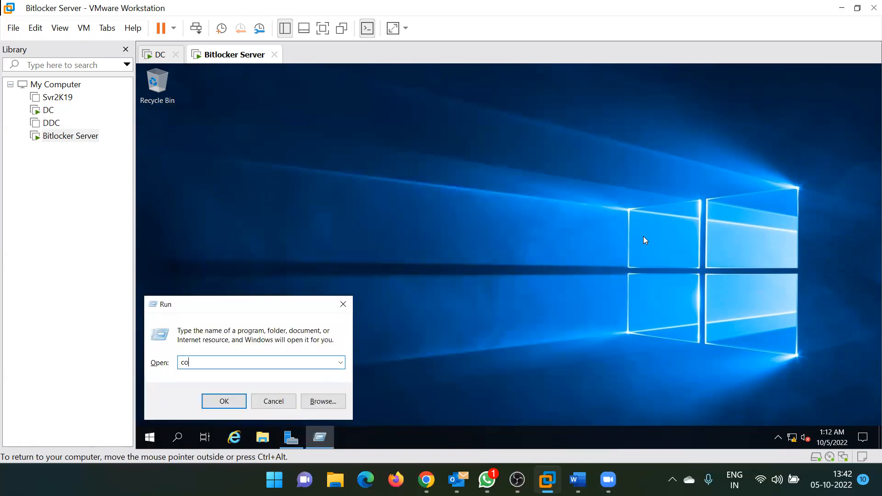
{"action": "type", "text": "ntrol"}
{"action": "key", "text": "Return"}
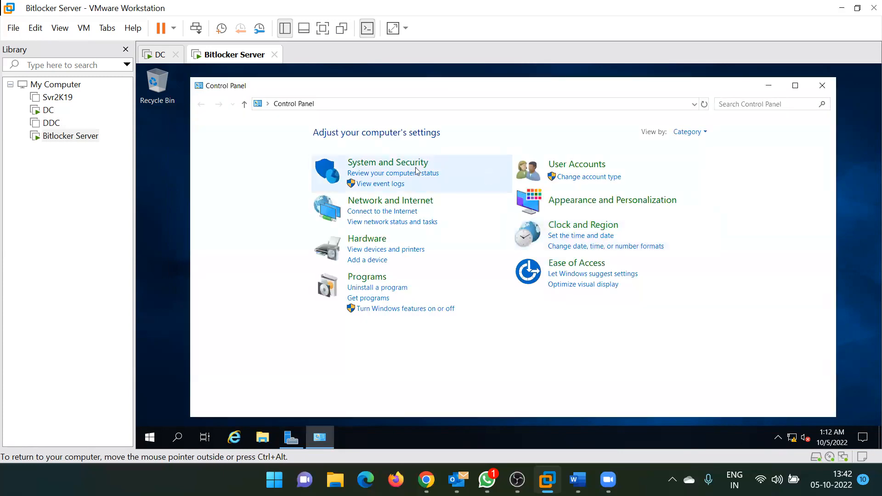
{"action": "left_click", "coordinate": [386, 164]}
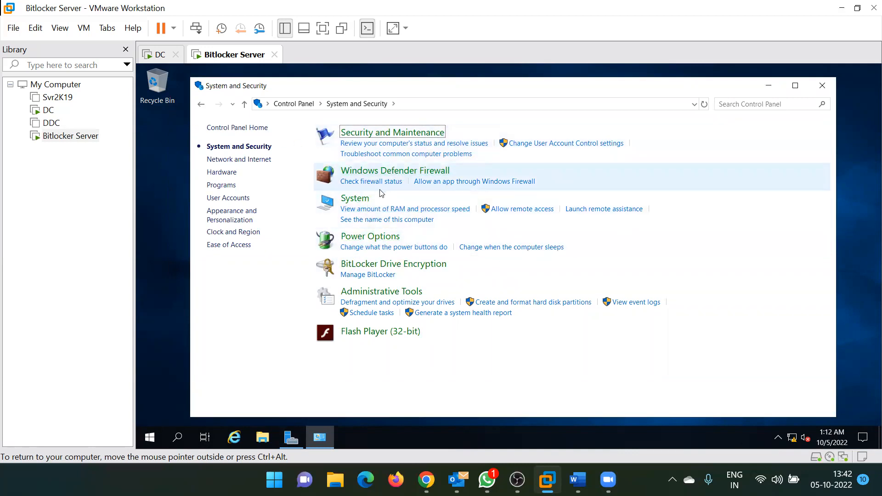
{"action": "left_click", "coordinate": [365, 265]}
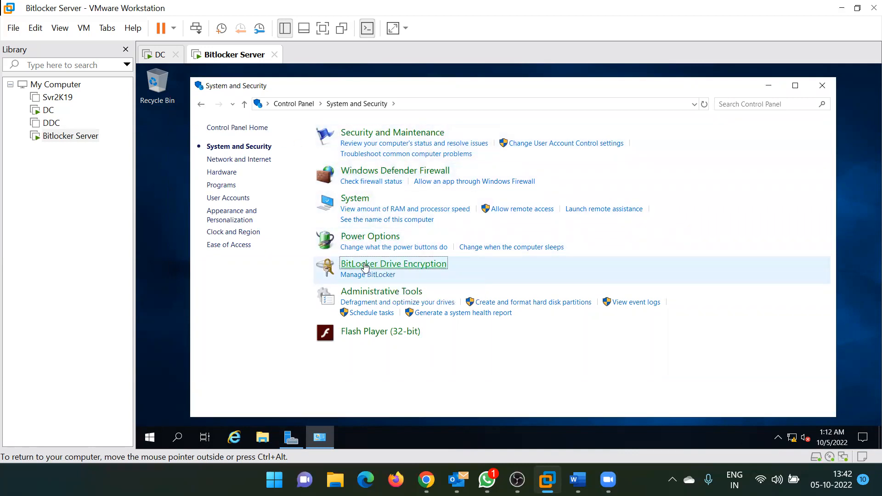
{"action": "left_click", "coordinate": [794, 87]}
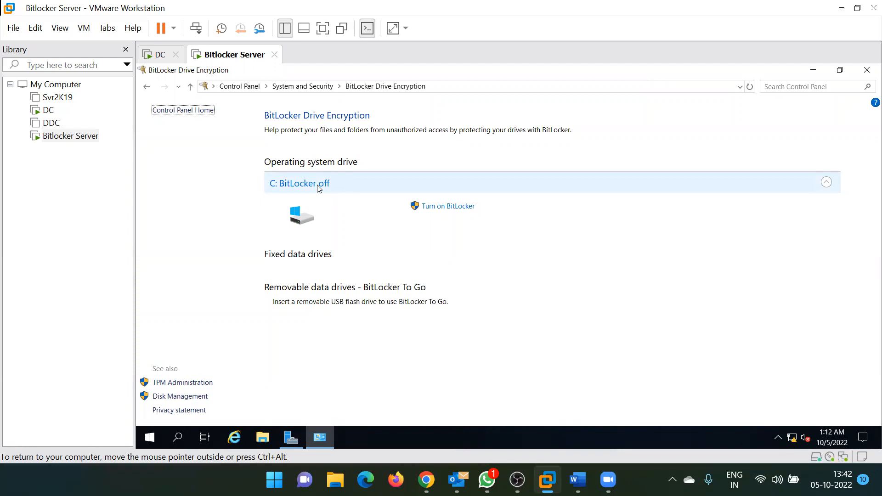
- Turn on BitLocker for the C: drive with password unlock at startup, entering and re-entering the drive unlock password
{"action": "left_click", "coordinate": [451, 208]}
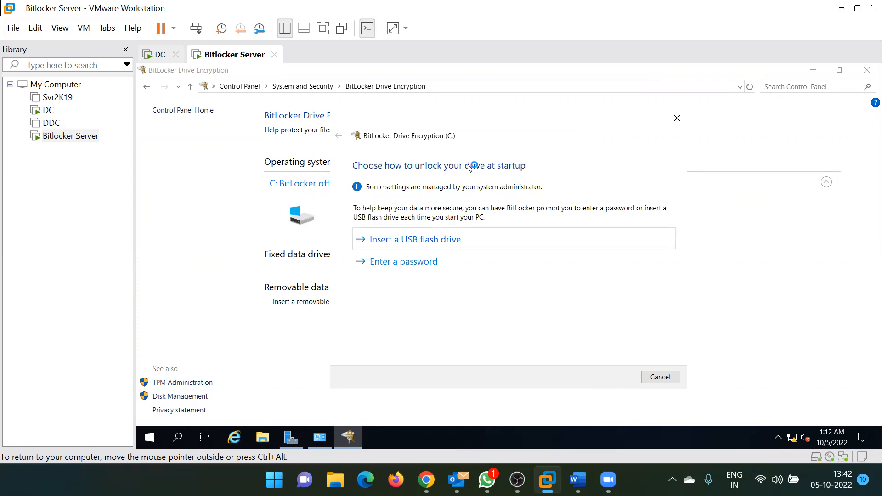
{"action": "left_click", "coordinate": [397, 262]}
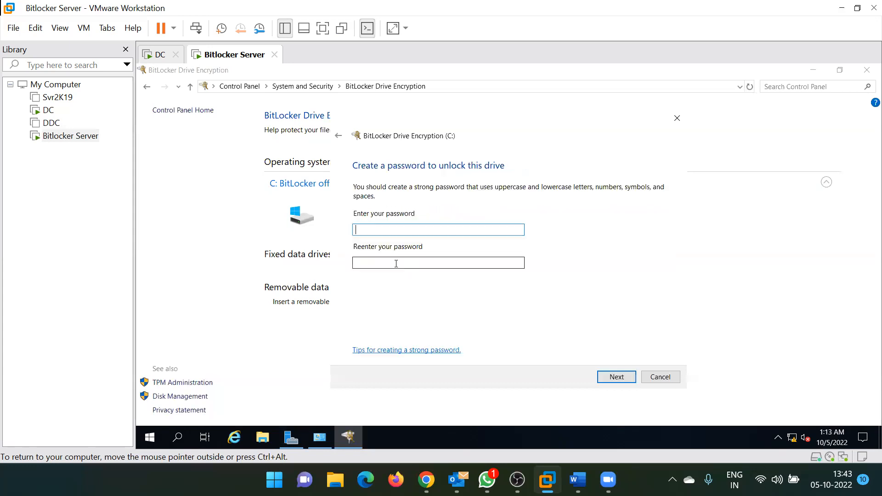
{"action": "type", "text": "•••••••••"}
{"action": "key", "text": "Tab"}
{"action": "type", "text": "••••••••"}
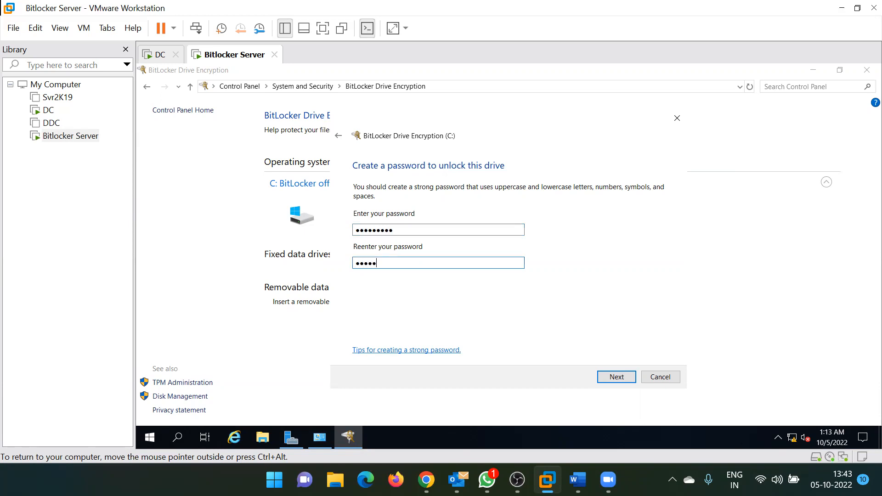
{"action": "type", "text": "•"}
{"action": "left_click", "coordinate": [616, 377]}
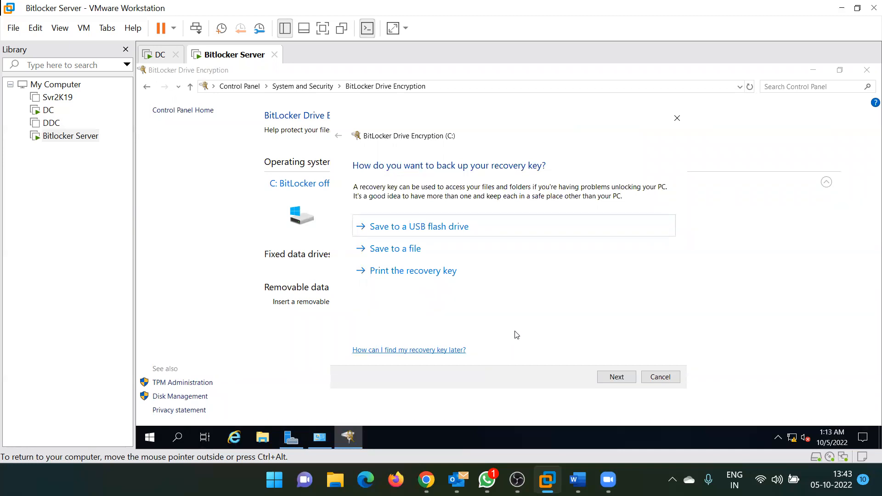
- Skip the extra recovery key backup and accept used-space-only encryption, the new encryption mode and the BitLocker system check
{"action": "left_click", "coordinate": [613, 377]}
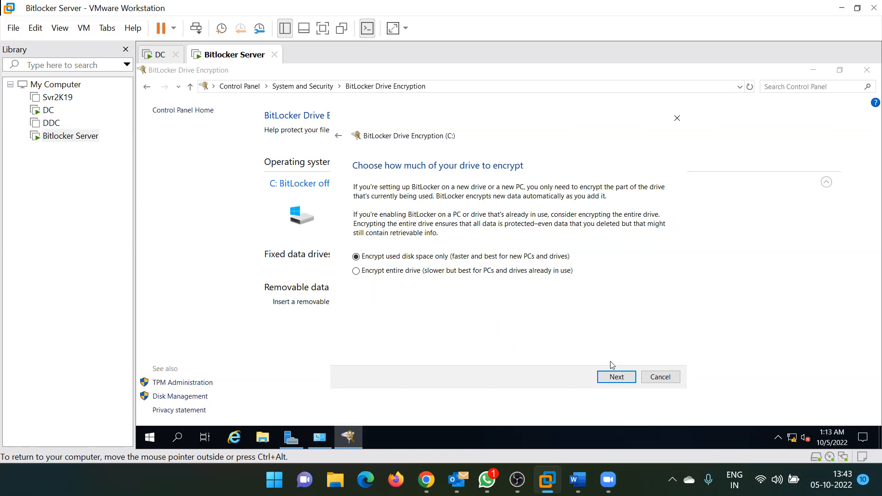
{"action": "left_click", "coordinate": [612, 378]}
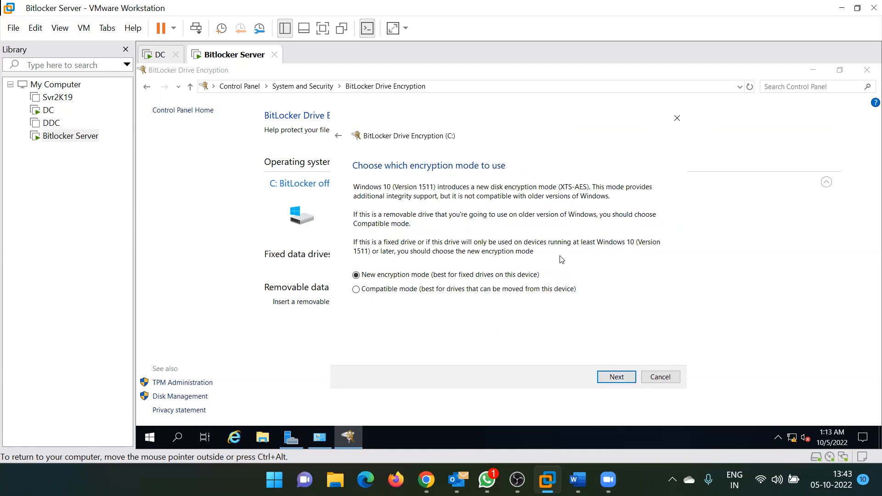
{"action": "left_click", "coordinate": [611, 377]}
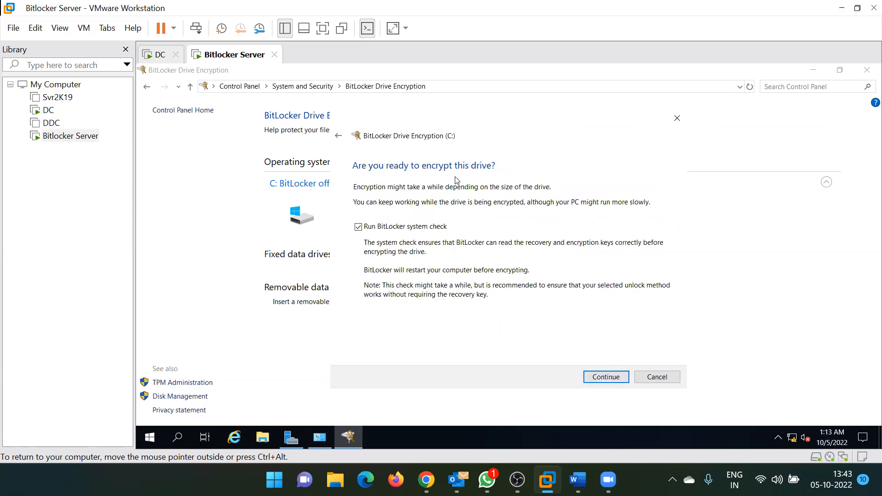
{"action": "left_click", "coordinate": [597, 379]}
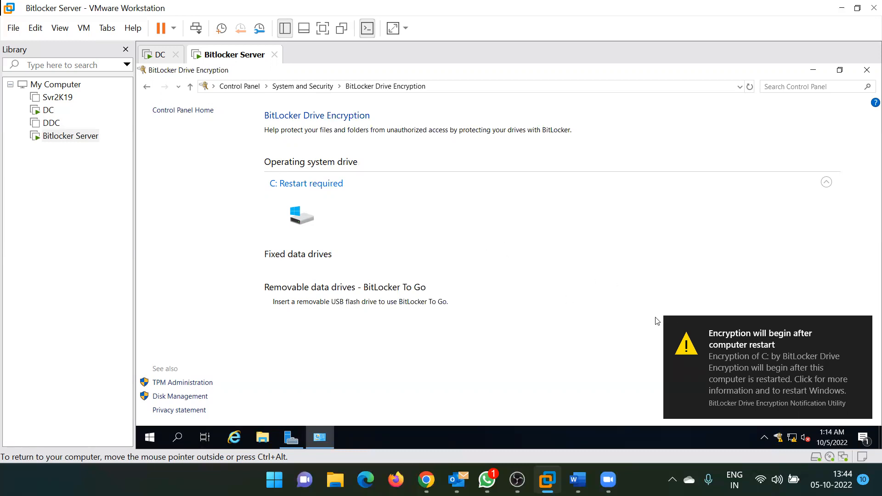
- Try to restart the computer from the BitLocker encryption notification
{"action": "left_click", "coordinate": [745, 376]}
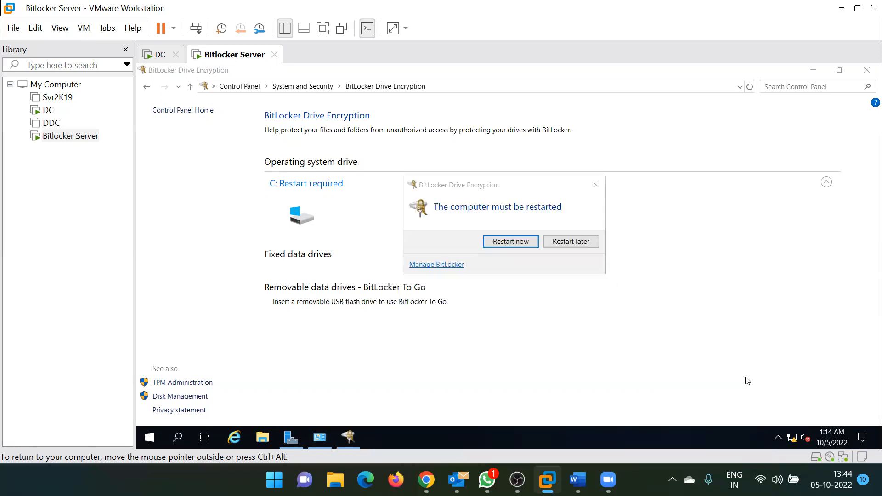
{"action": "left_click", "coordinate": [493, 243]}
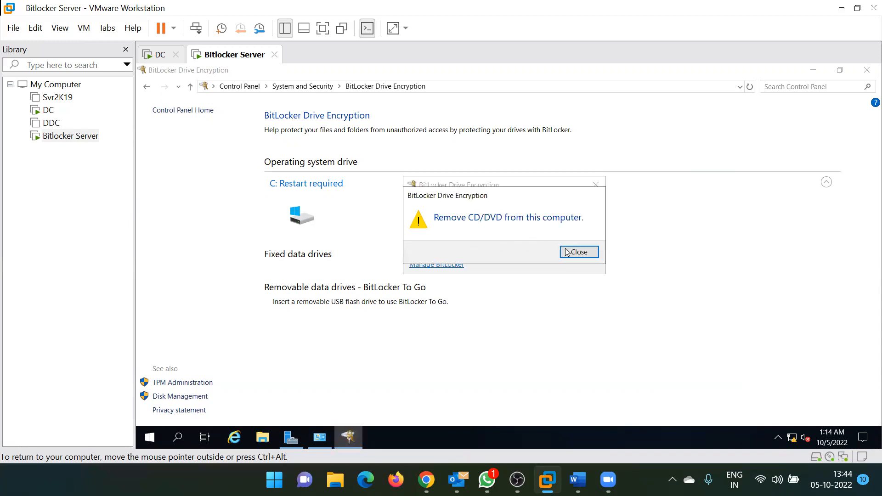
{"action": "left_click", "coordinate": [569, 253]}
{"action": "left_click", "coordinate": [507, 242]}
- Disconnect the CD/DVD (SATA) device in the Bitlocker Server virtual machine's settings by clearing its Connected status
{"action": "right_click", "coordinate": [221, 55]}
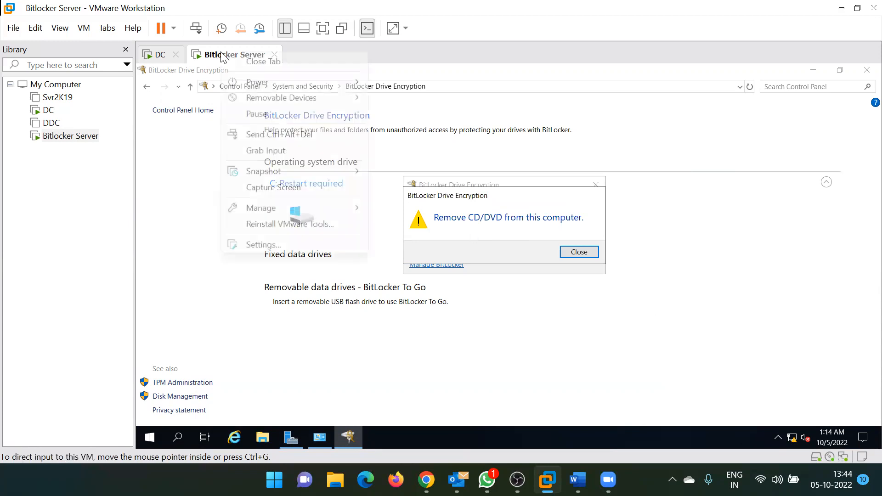
{"action": "mouse_move", "coordinate": [296, 105]}
{"action": "mouse_move", "coordinate": [423, 103]}
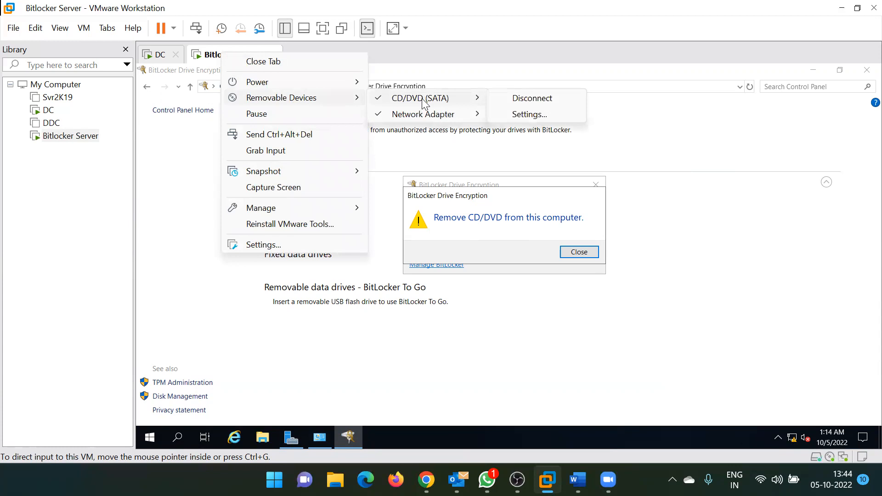
{"action": "left_click", "coordinate": [518, 115]}
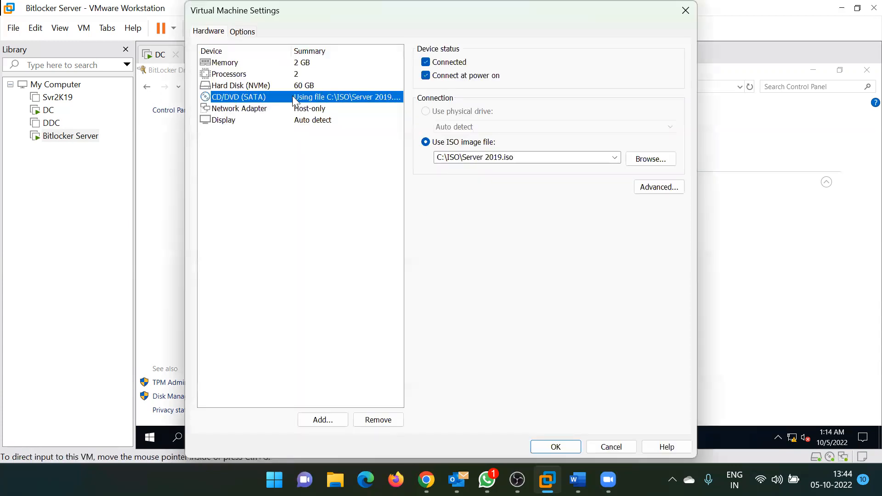
{"action": "left_click", "coordinate": [426, 63]}
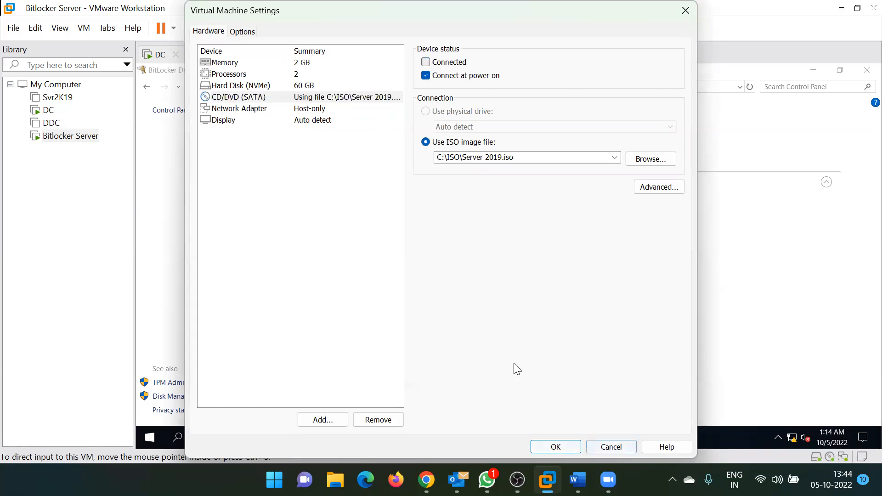
{"action": "key", "text": "Return"}
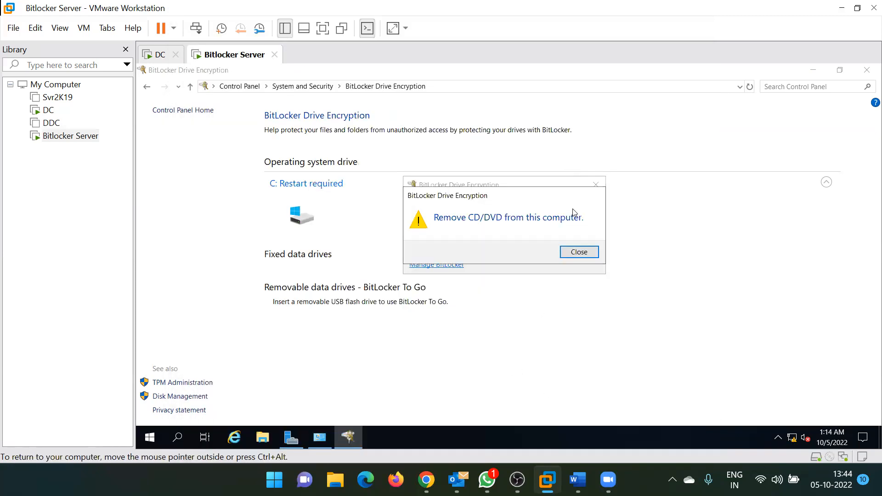
- Try again to restart the computer from the BitLocker restart prompt, then dismiss the prompt
{"action": "left_click", "coordinate": [580, 250]}
{"action": "left_click", "coordinate": [522, 243]}
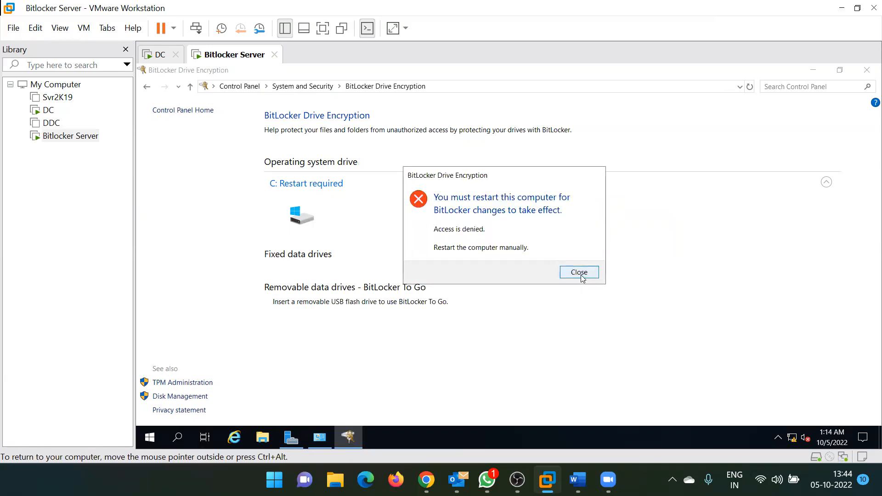
{"action": "left_click", "coordinate": [581, 274]}
{"action": "left_click", "coordinate": [521, 249]}
{"action": "left_click", "coordinate": [580, 274]}
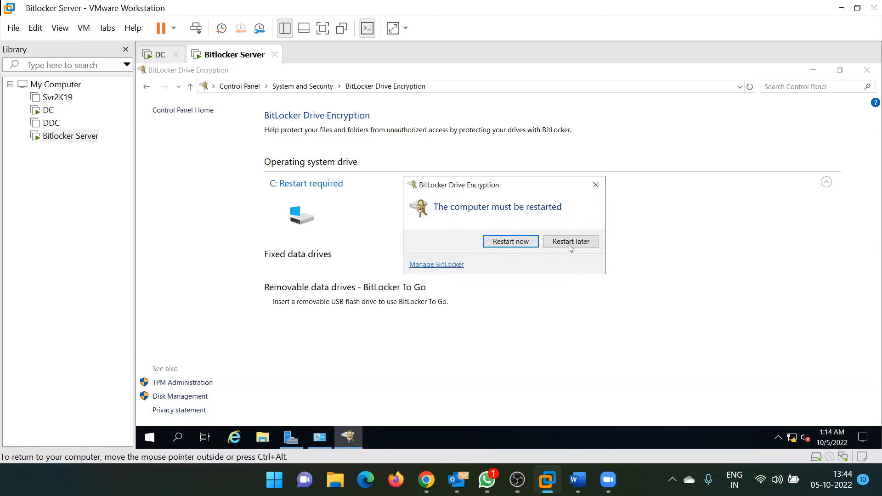
{"action": "left_click", "coordinate": [596, 186]}
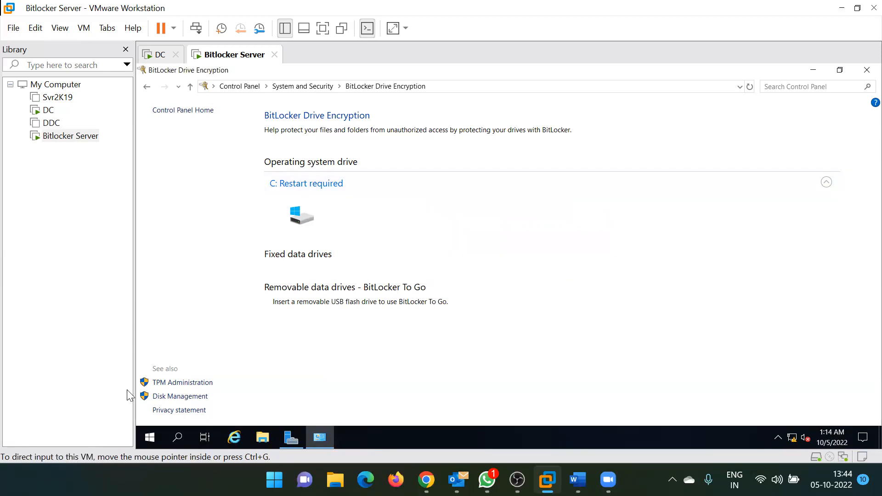
- Restart the Bitlocker Server from Windows with the shutdown reason Other (Unplanned)
{"action": "key", "text": "super"}
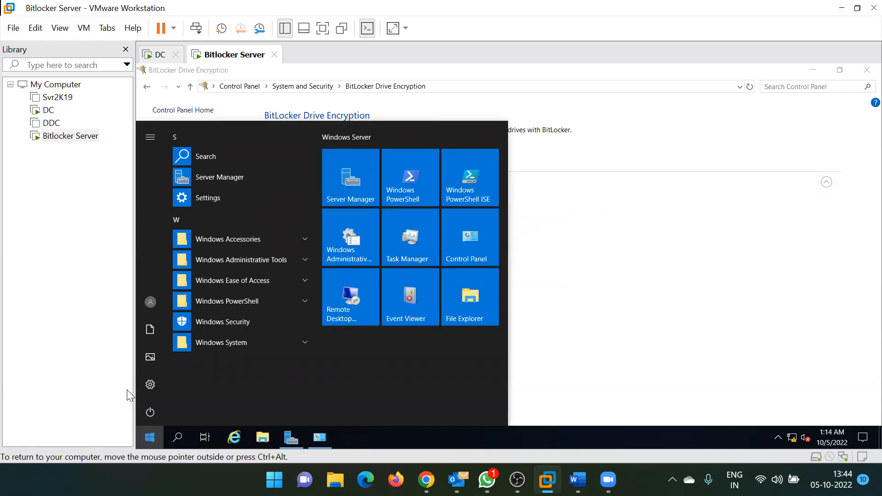
{"action": "left_click", "coordinate": [150, 412]}
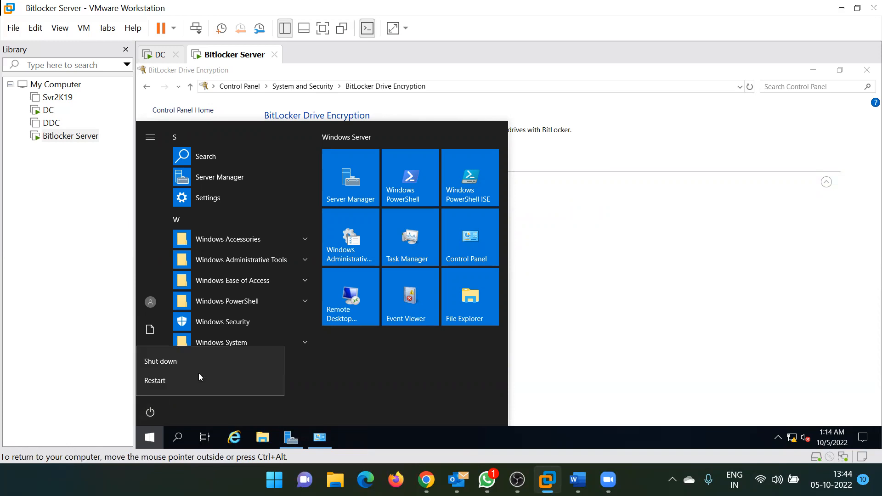
{"action": "left_click", "coordinate": [194, 378]}
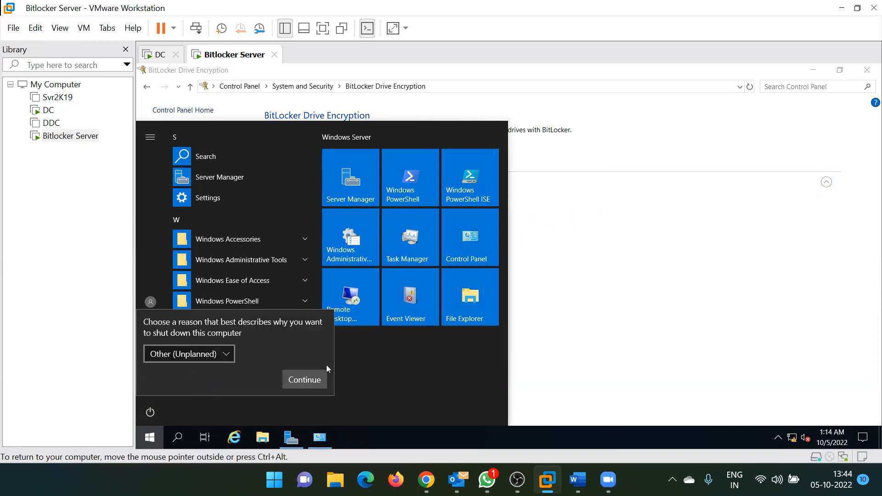
{"action": "left_click", "coordinate": [308, 378]}
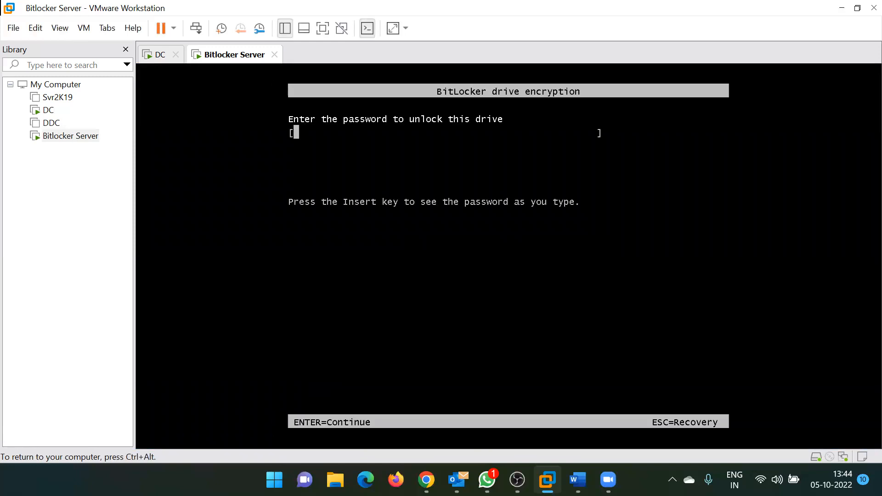
- Unlock the drive at startup with the BitLocker password and sign in to Windows with the account password
{"action": "type", "text": "*********"}
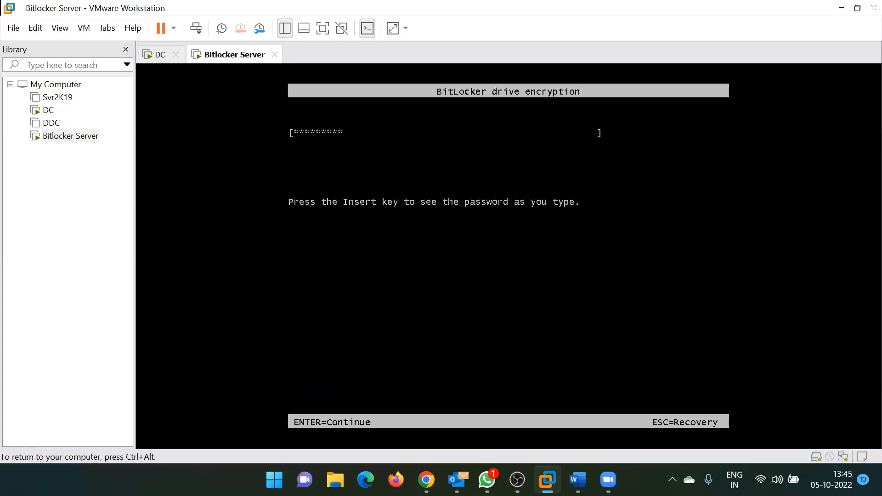
{"action": "key", "text": "Return"}
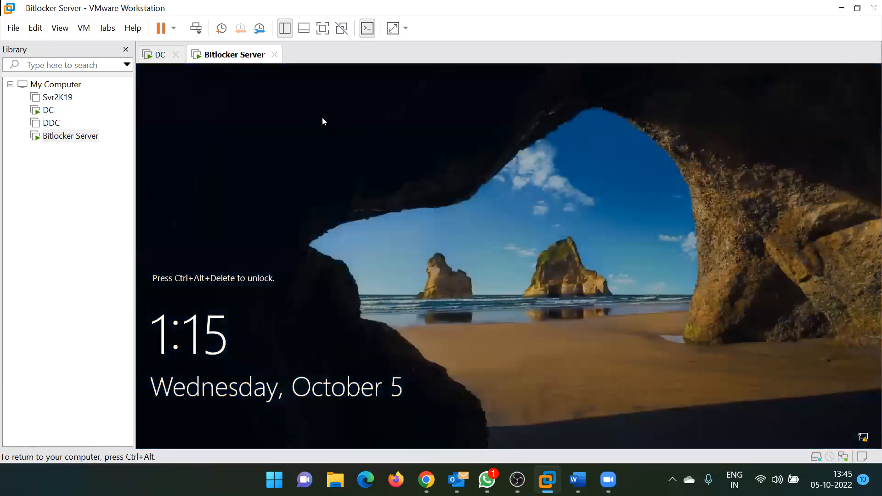
{"action": "left_click", "coordinate": [196, 28]}
{"action": "left_click", "coordinate": [451, 305]}
{"action": "type", "text": "*********"}
{"action": "key", "text": "Return"}
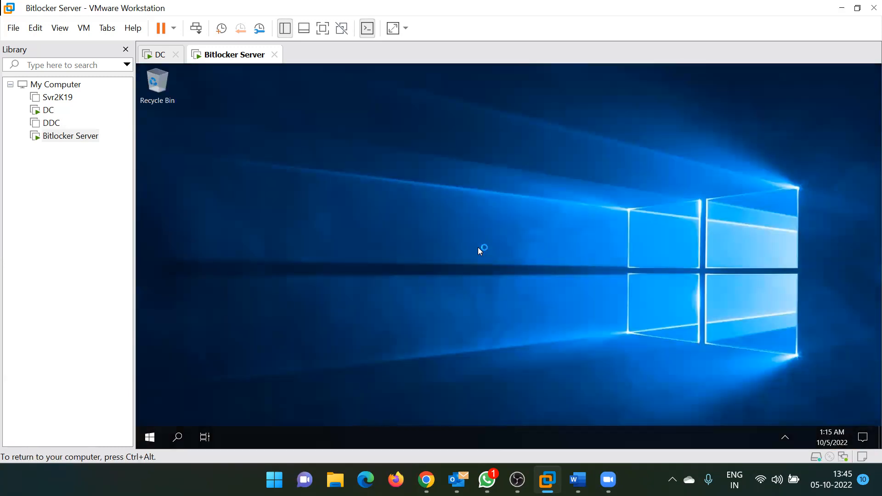
- Open BitLocker Drive Encryption under System and Security in Control Panel and check the C: drive's encryption status
{"action": "key", "text": "super+r"}
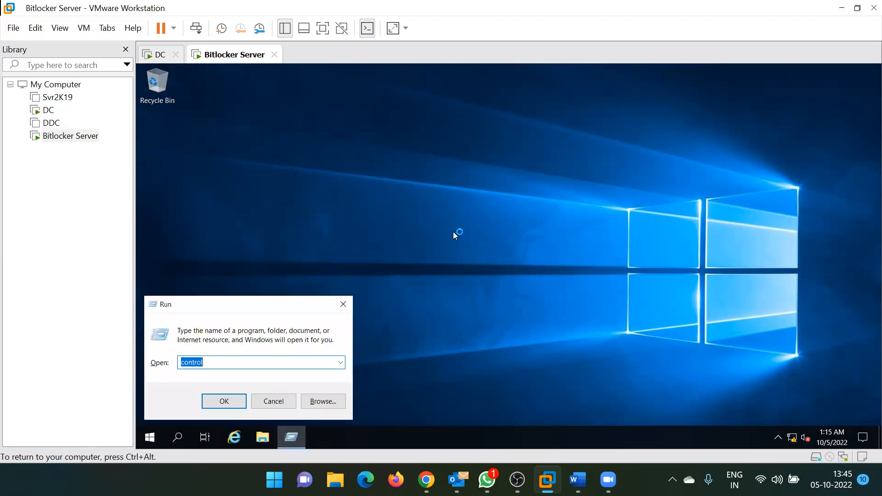
{"action": "key", "text": "Escape"}
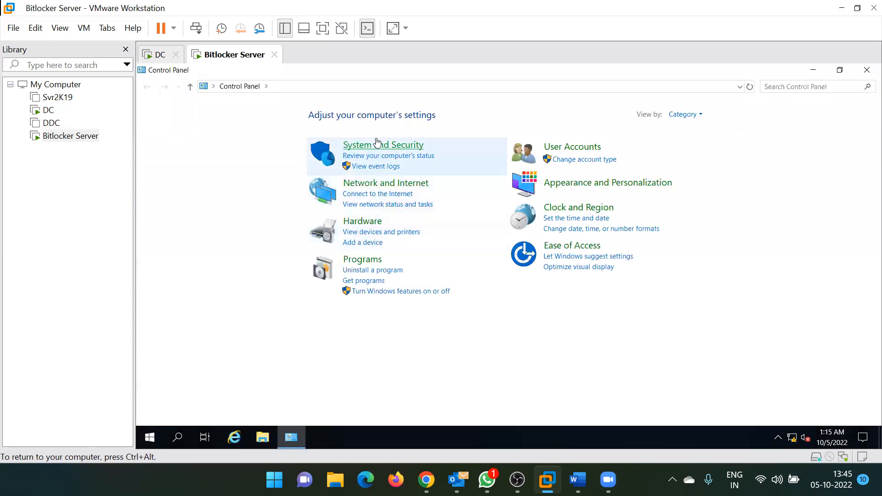
{"action": "left_click", "coordinate": [376, 144]}
{"action": "left_click", "coordinate": [320, 248]}
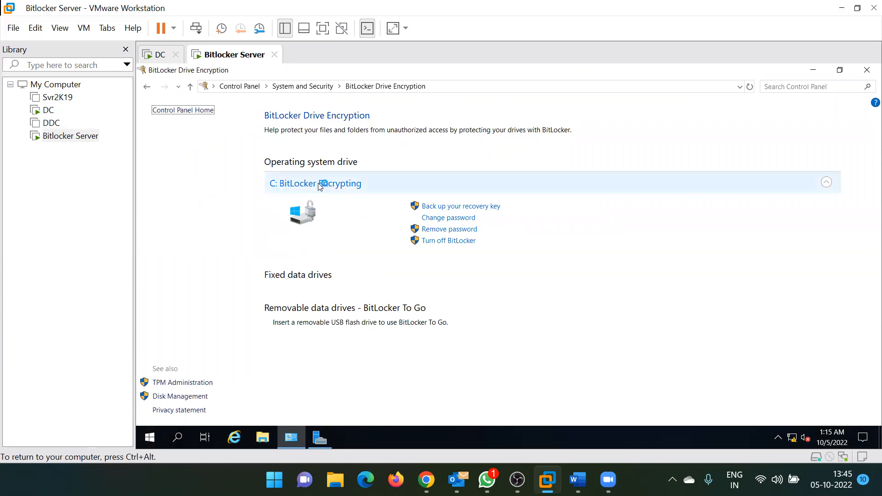
{"action": "left_click", "coordinate": [313, 193]}
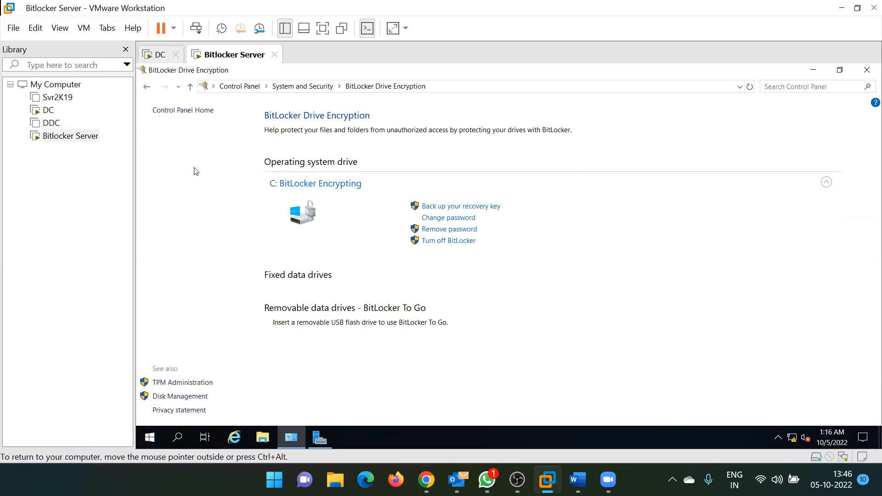
- Switch to the DC virtual machine and expand the techmtech.com domain in a refreshed, maximized Active Directory Users and Computers window
{"action": "left_click", "coordinate": [160, 54]}
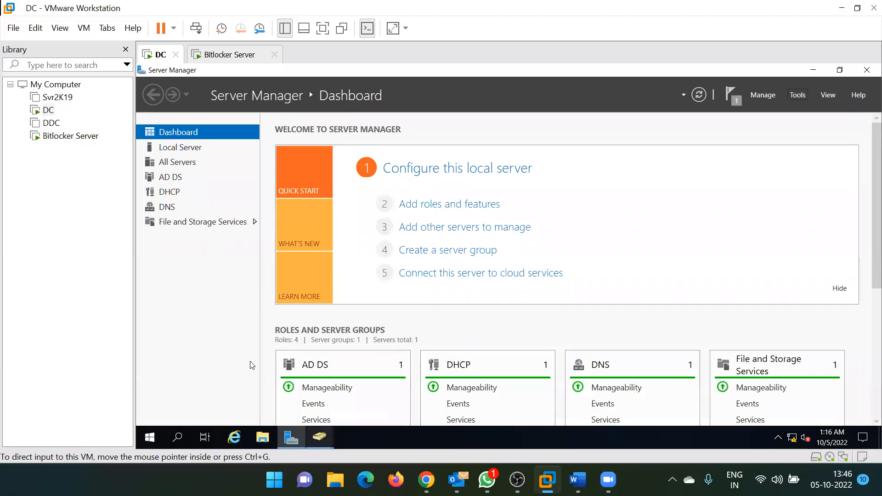
{"action": "left_click", "coordinate": [320, 437]}
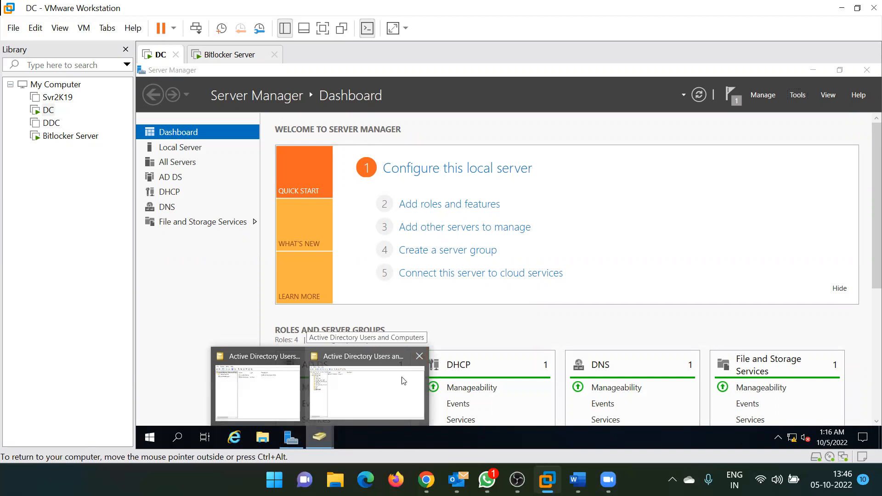
{"action": "left_click", "coordinate": [423, 361]}
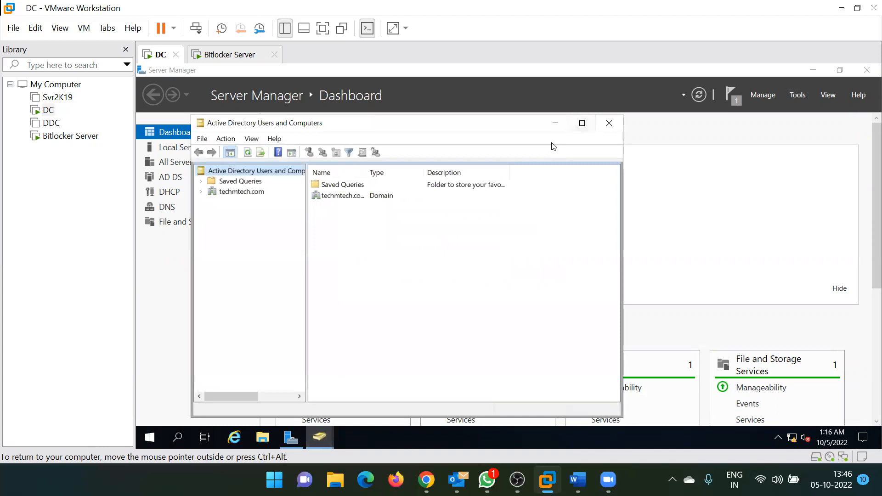
{"action": "left_click", "coordinate": [582, 123]}
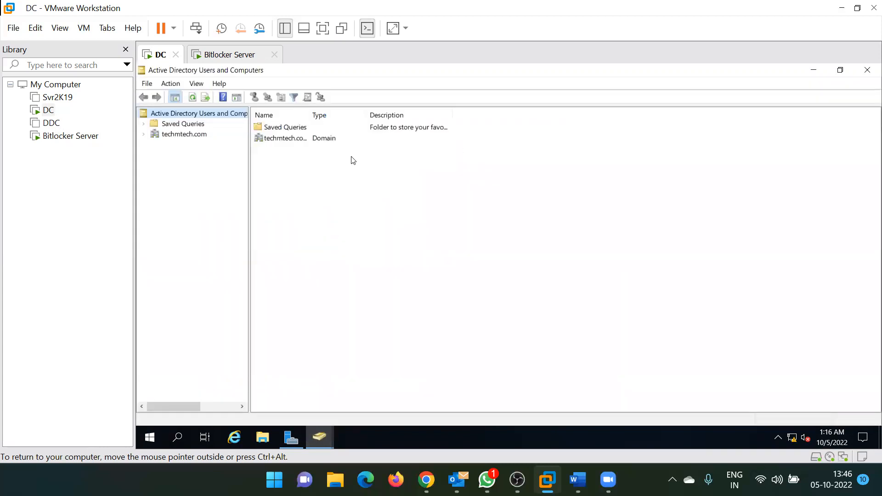
{"action": "left_click", "coordinate": [193, 97]}
{"action": "left_click", "coordinate": [171, 135]}
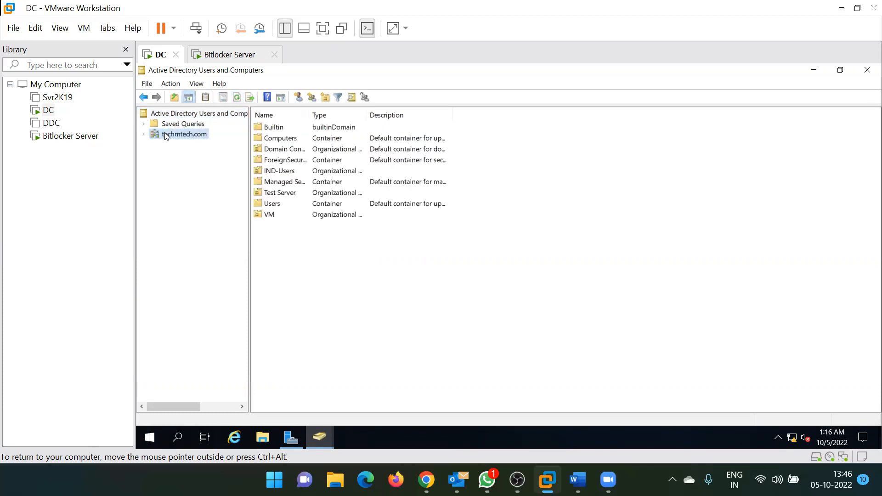
{"action": "double_click", "coordinate": [164, 134]}
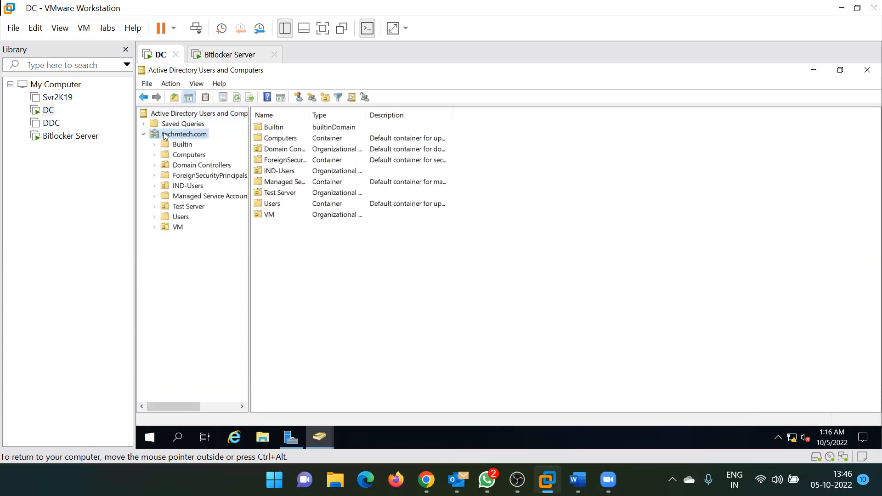
- Open the properties of the BITLOCKER-SVR computer in the Test Server organizational unit, widening the Name column to show its full name
{"action": "left_click", "coordinate": [181, 208]}
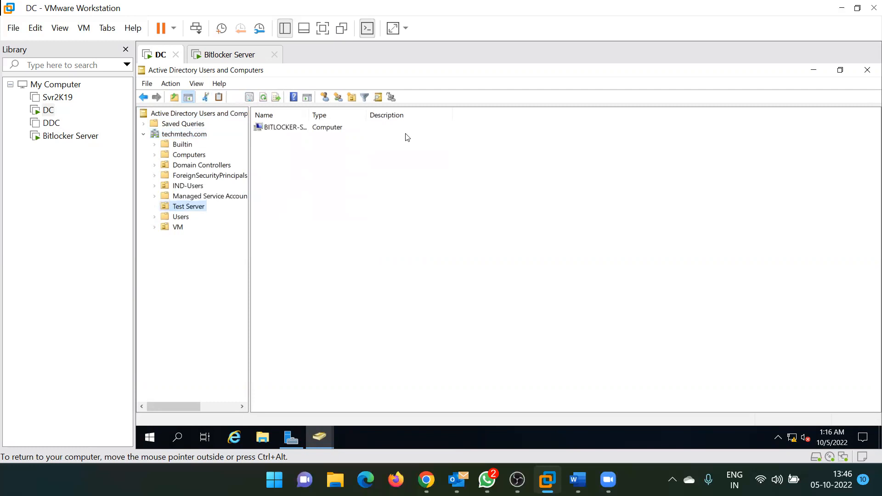
{"action": "left_click_drag", "start_coordinate": [313, 115], "coordinate": [341, 115]}
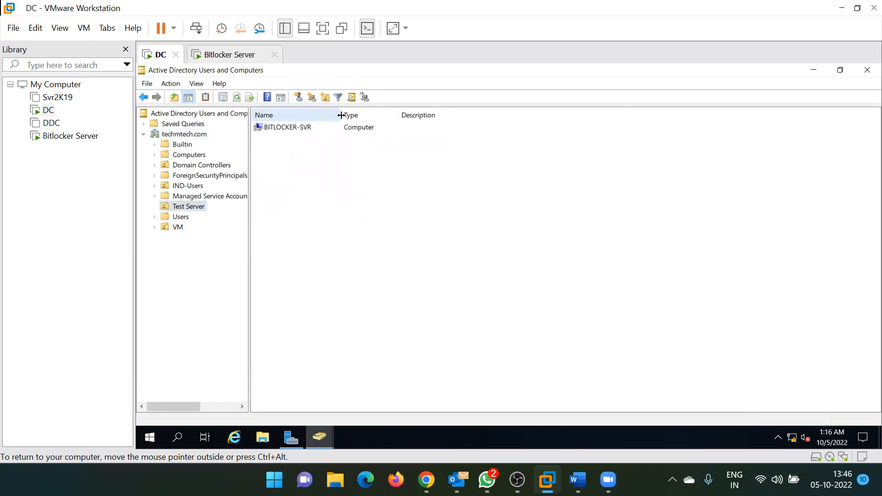
{"action": "left_click", "coordinate": [268, 128]}
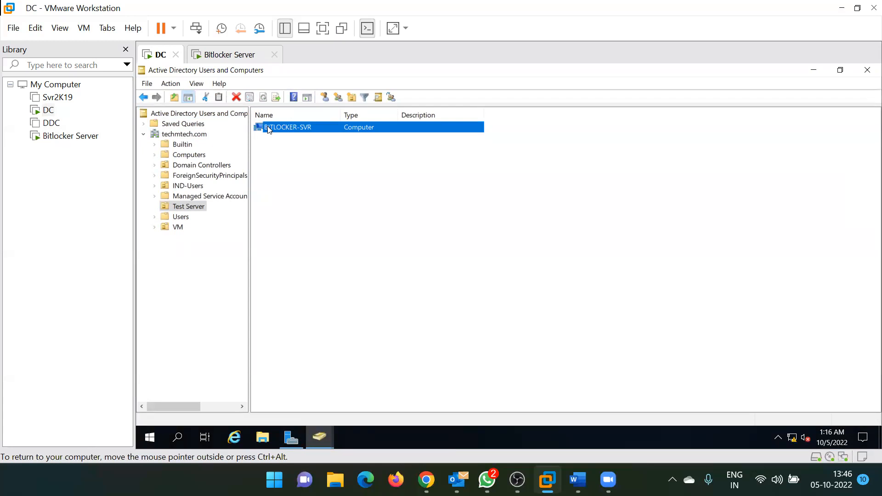
{"action": "right_click", "coordinate": [268, 129]}
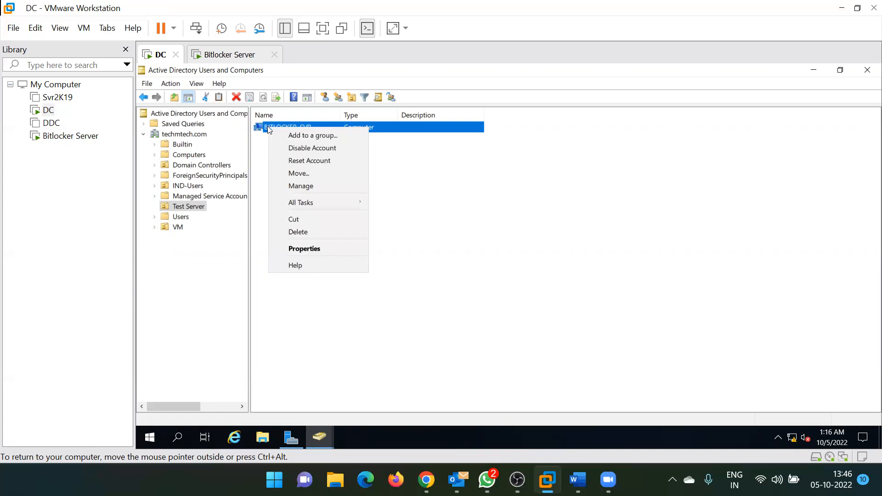
{"action": "left_click", "coordinate": [327, 248]}
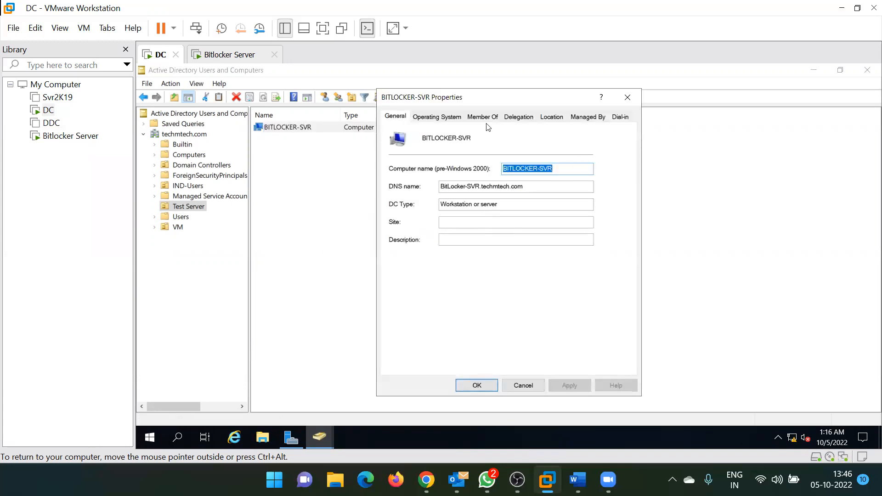
- Look through all property pages of BITLOCKER-SVR for BitLocker recovery information, from General to Dial-in, and close the properties
{"action": "left_click", "coordinate": [445, 121]}
{"action": "left_click", "coordinate": [480, 118]}
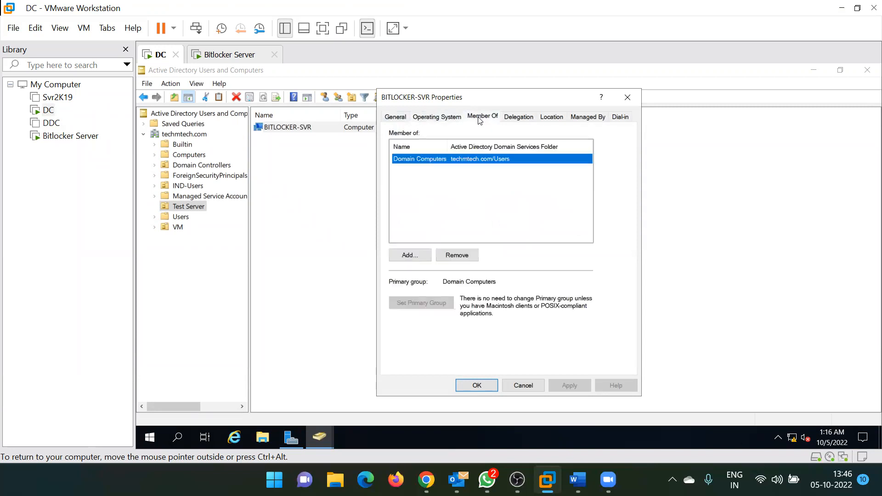
{"action": "left_click", "coordinate": [521, 118]}
{"action": "left_click", "coordinate": [557, 117]}
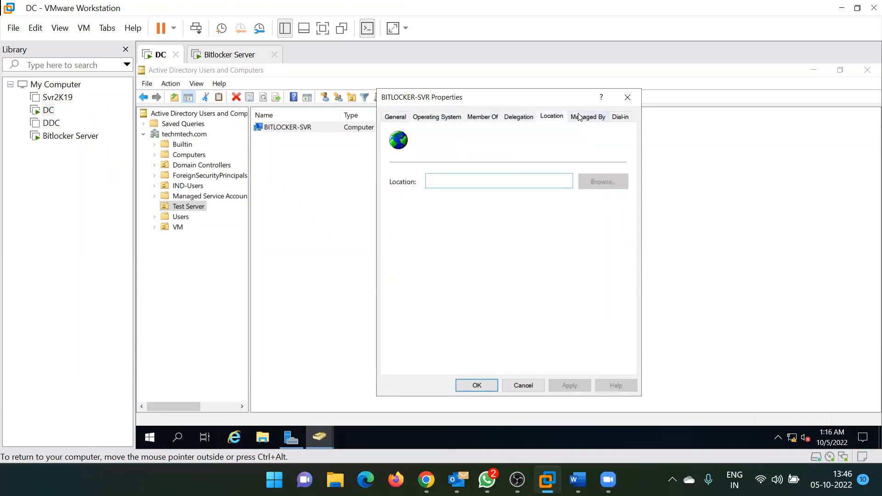
{"action": "left_click", "coordinate": [579, 117]}
{"action": "left_click", "coordinate": [619, 117]}
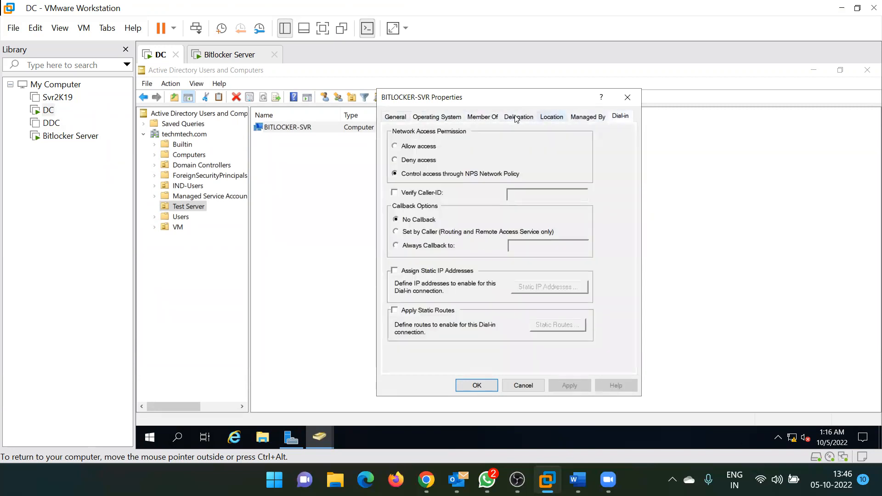
{"action": "left_click", "coordinate": [440, 116]}
{"action": "key", "text": "ctrl+shift+Tab"}
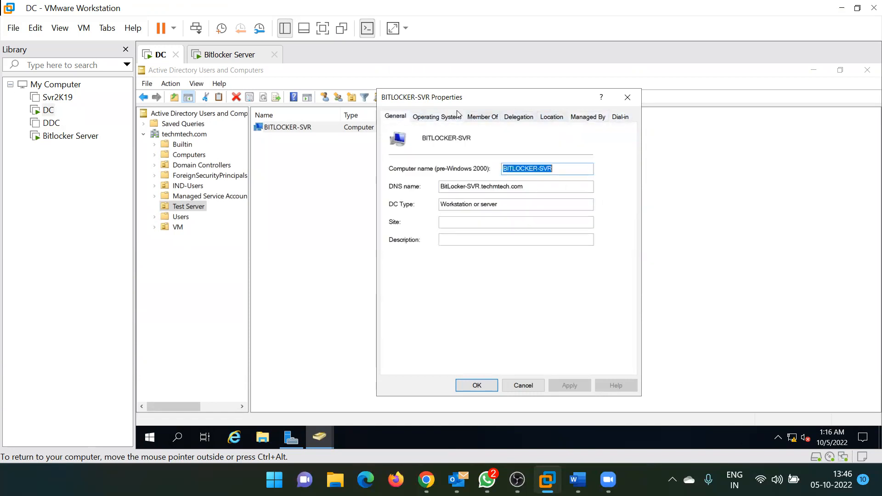
{"action": "left_click", "coordinate": [444, 118]}
{"action": "left_click", "coordinate": [490, 118]}
{"action": "left_click", "coordinate": [525, 119]}
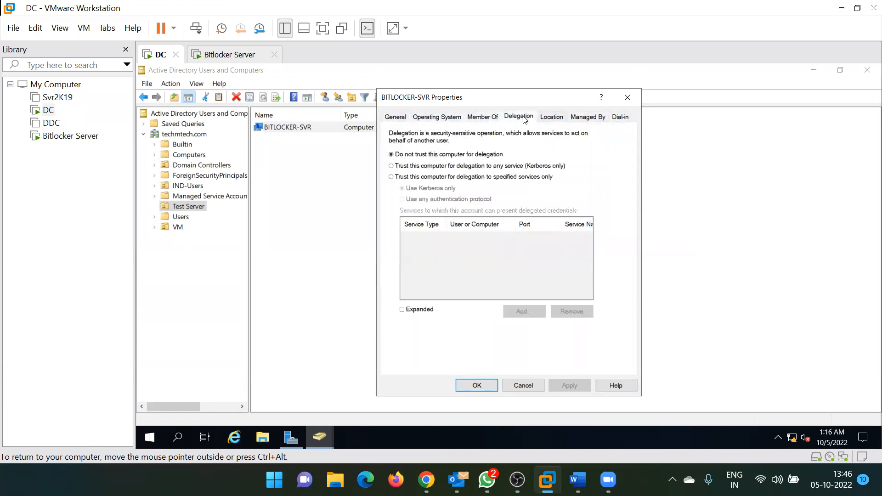
{"action": "left_click", "coordinate": [567, 119]}
{"action": "left_click", "coordinate": [580, 118]}
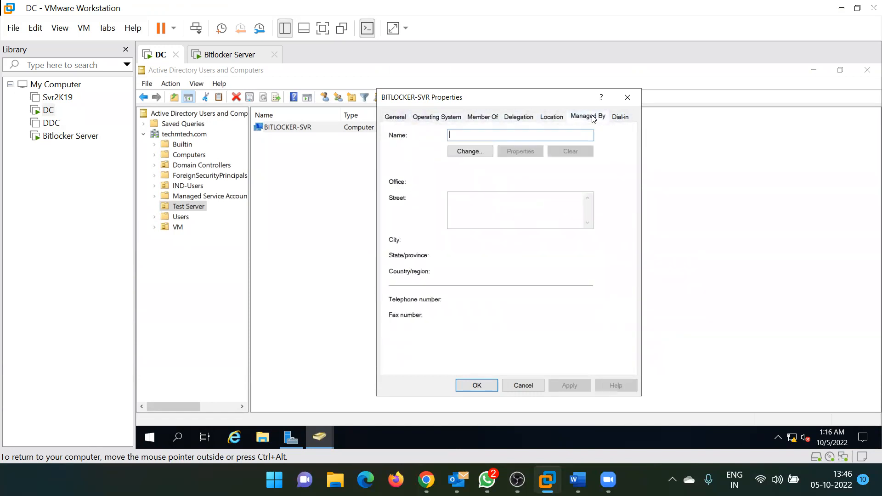
{"action": "left_click", "coordinate": [621, 119]}
{"action": "left_click", "coordinate": [627, 98]}
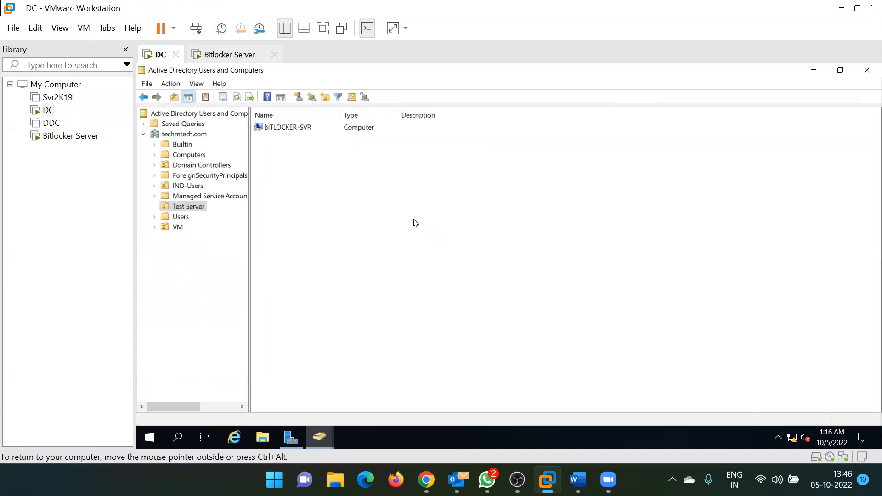
- Start the Add Roles and Features Wizard from Server Manager and advance to feature selection with a role-based installation on DC.techmtech.com
{"action": "left_click", "coordinate": [291, 437]}
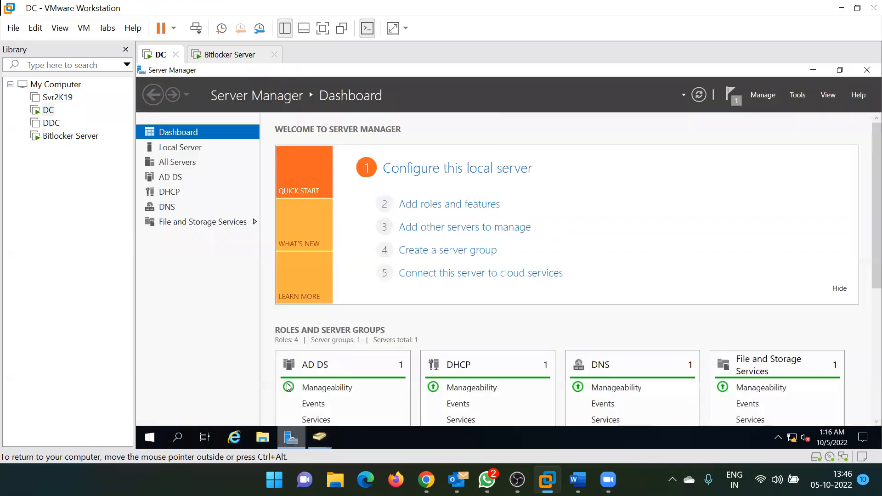
{"action": "left_click", "coordinate": [766, 95]}
{"action": "left_click", "coordinate": [770, 113]}
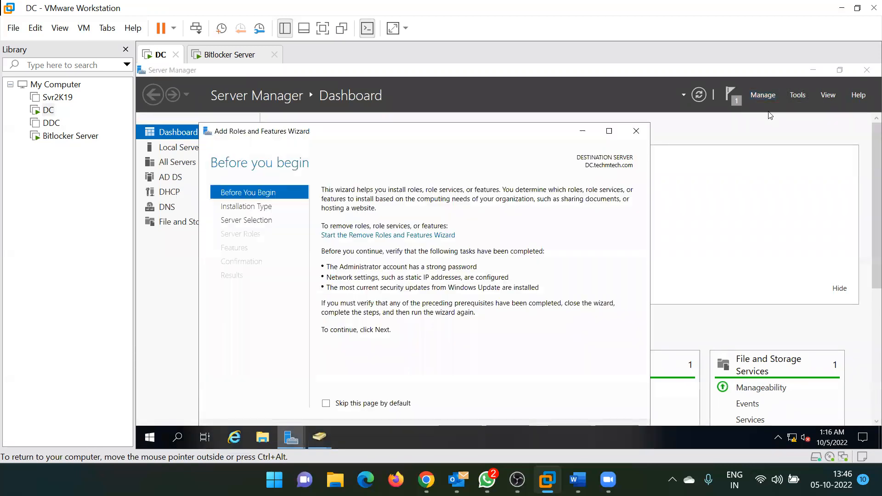
{"action": "left_click", "coordinate": [609, 131]}
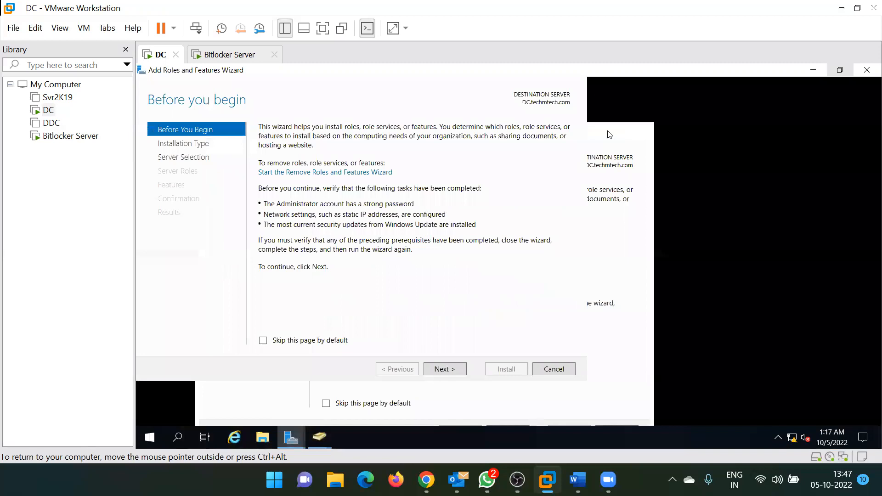
{"action": "left_click", "coordinate": [740, 414]}
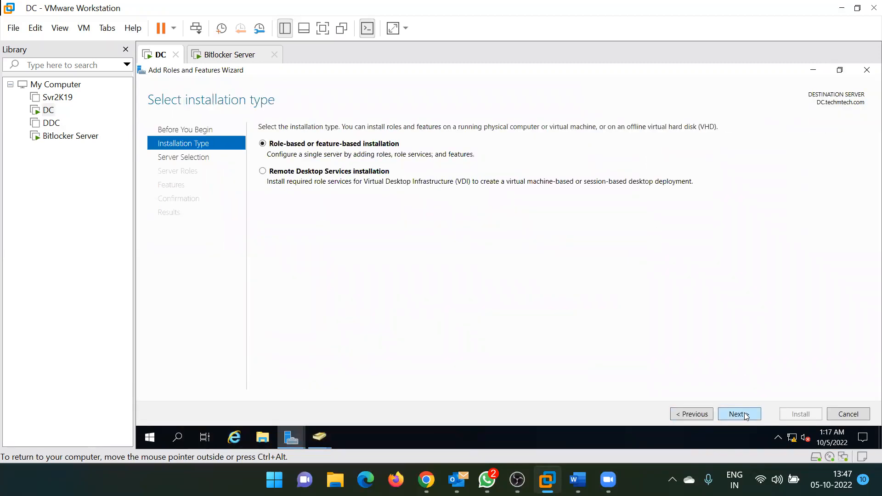
{"action": "left_click", "coordinate": [740, 414]}
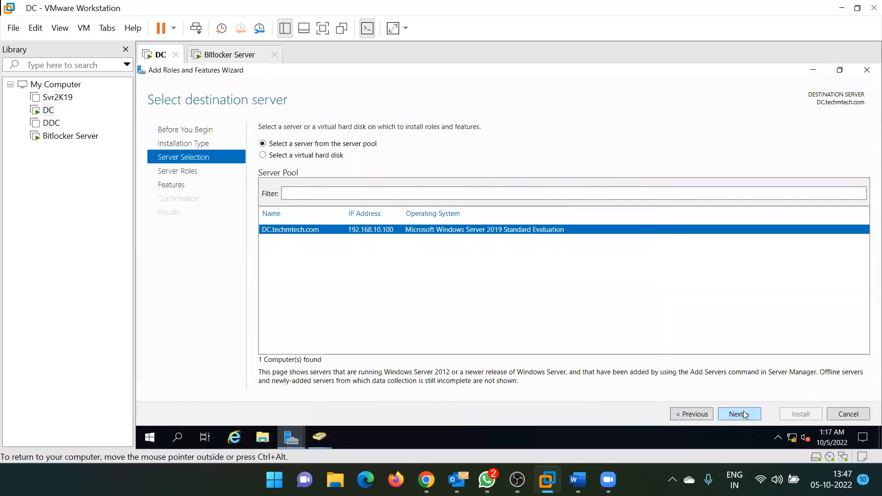
{"action": "left_click", "coordinate": [740, 414]}
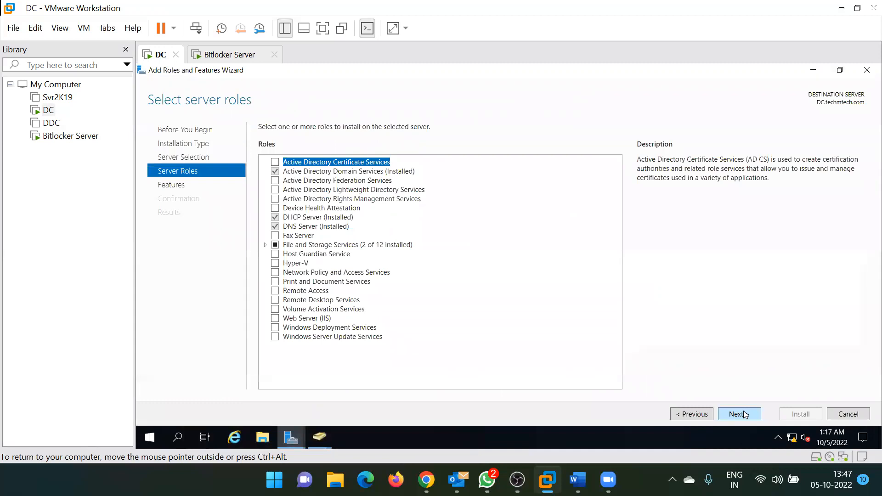
{"action": "left_click", "coordinate": [739, 414]}
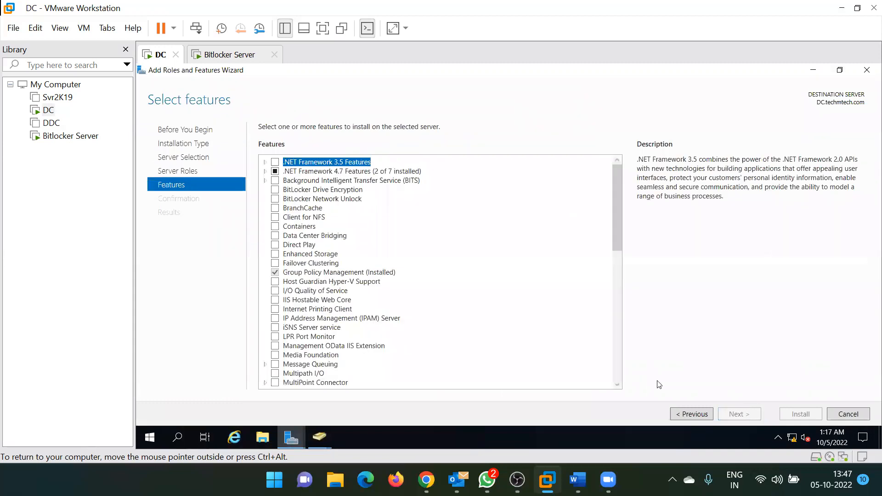
- Select the BitLocker Recovery Password Viewer feature under Remote Server Administration Tools, Feature Administration Tools, BitLocker Drive Encryption Administration Utilities
{"action": "scroll", "coordinate": [316, 330], "scroll_direction": "down", "scroll_amount": 3}
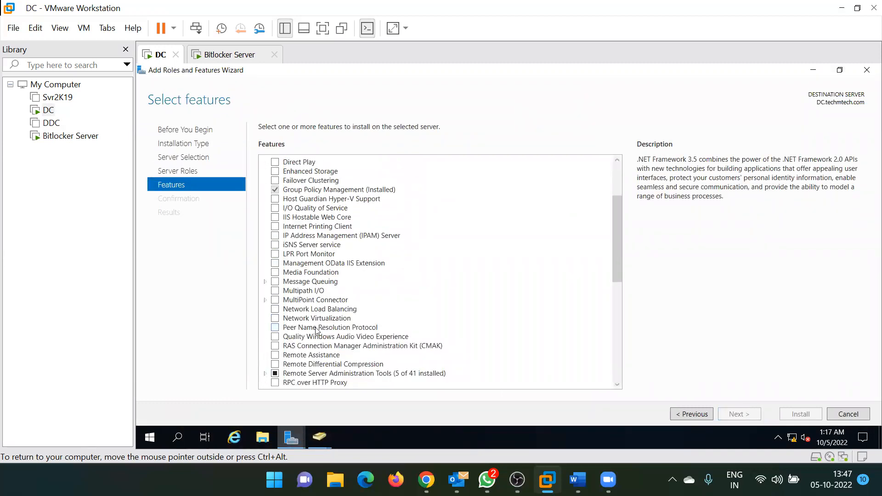
{"action": "scroll", "coordinate": [316, 331], "scroll_direction": "down", "scroll_amount": 5}
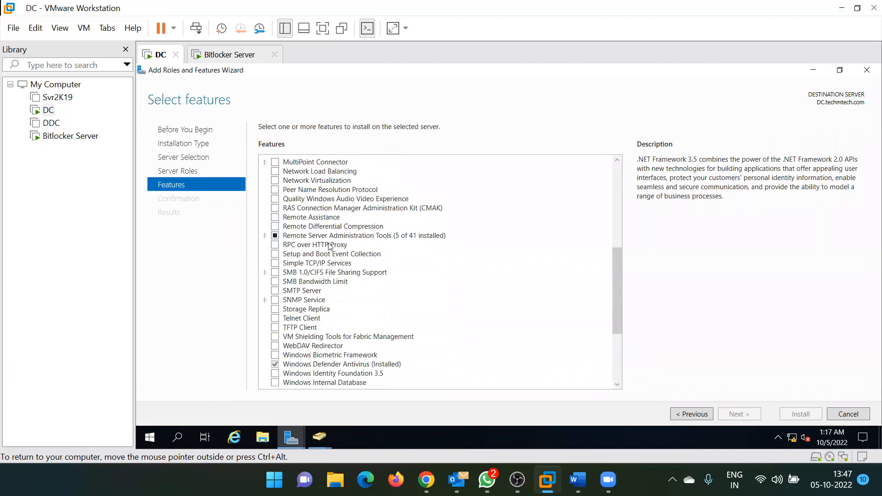
{"action": "left_click", "coordinate": [266, 236]}
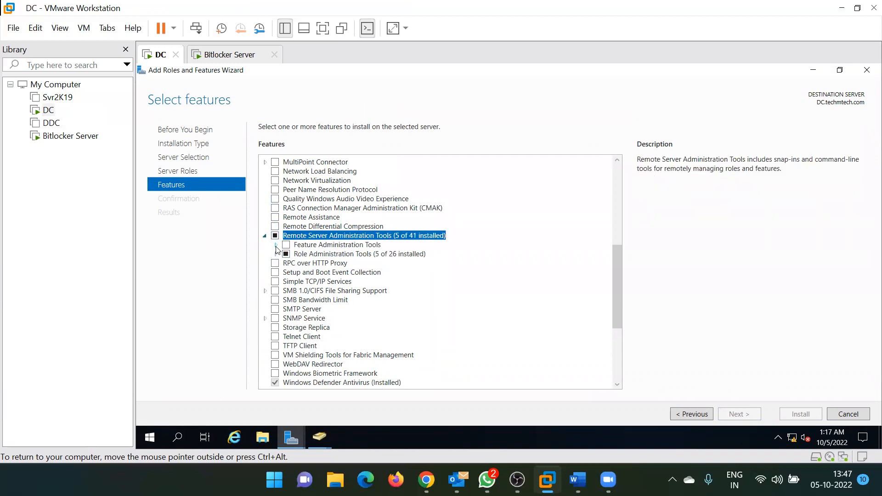
{"action": "left_click", "coordinate": [276, 245]}
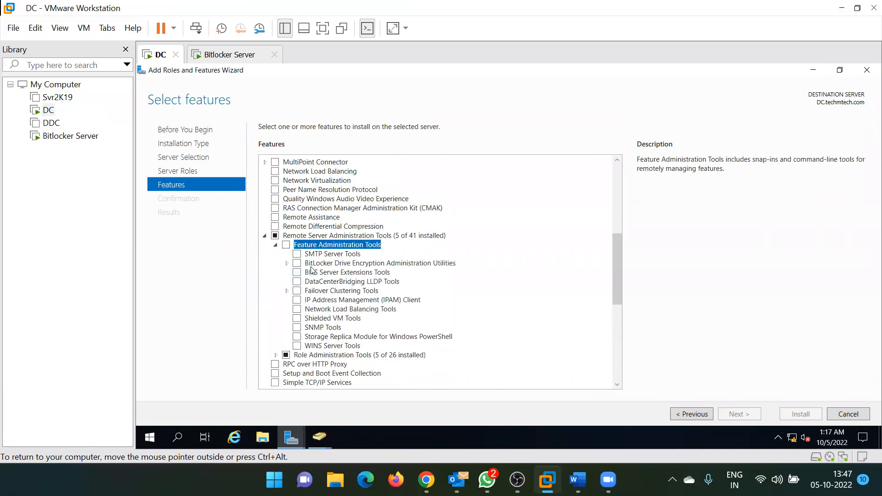
{"action": "left_click", "coordinate": [287, 264]}
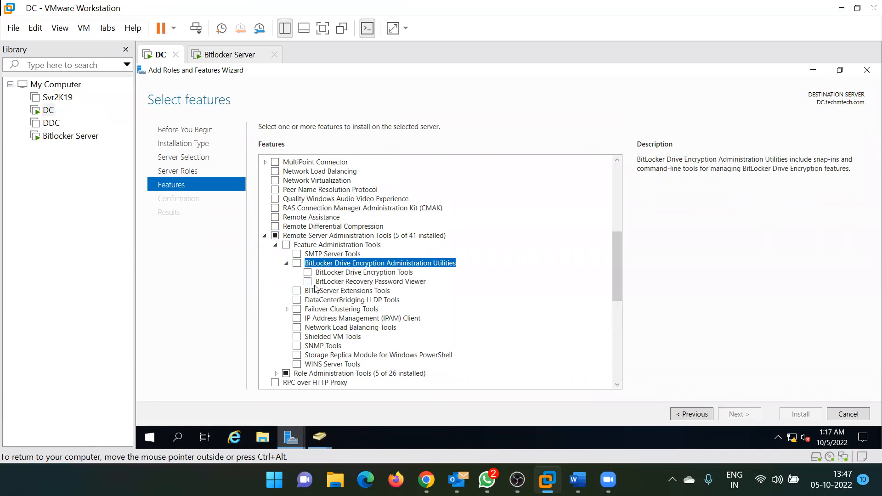
{"action": "left_click", "coordinate": [308, 282]}
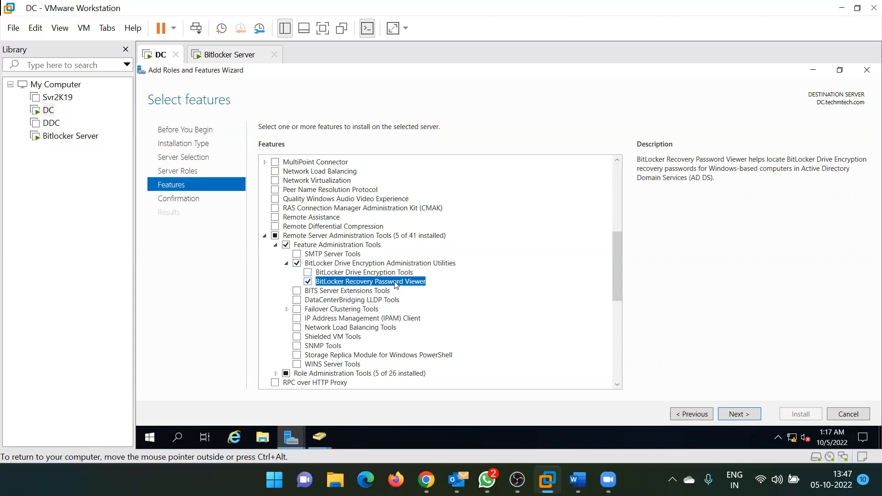
- Allow automatic restart of the destination server if required and install the selected feature
{"action": "left_click", "coordinate": [732, 416]}
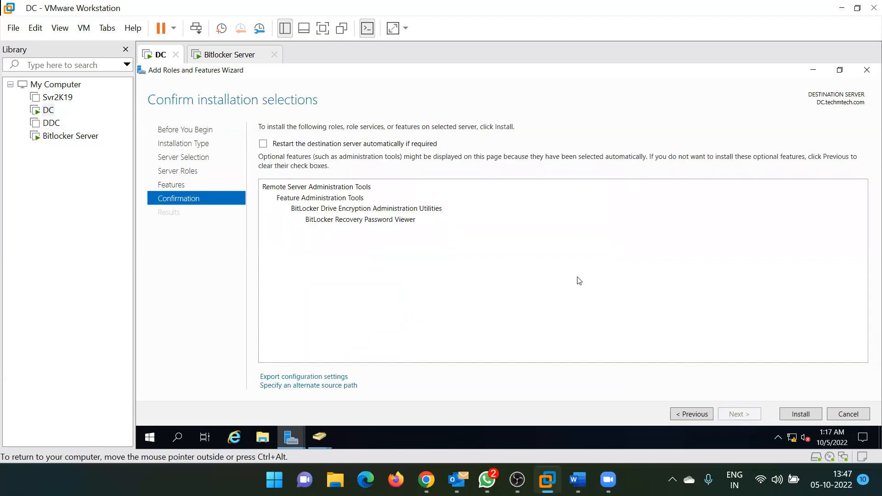
{"action": "left_click", "coordinate": [313, 144]}
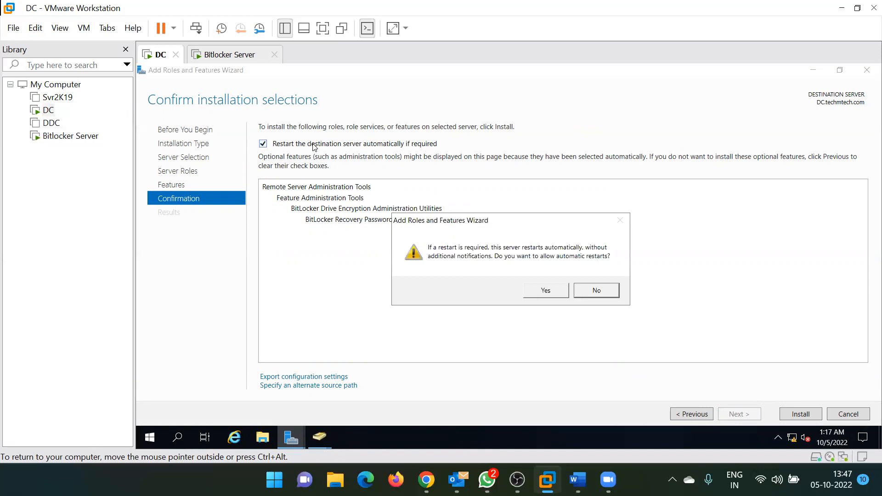
{"action": "left_click", "coordinate": [536, 290]}
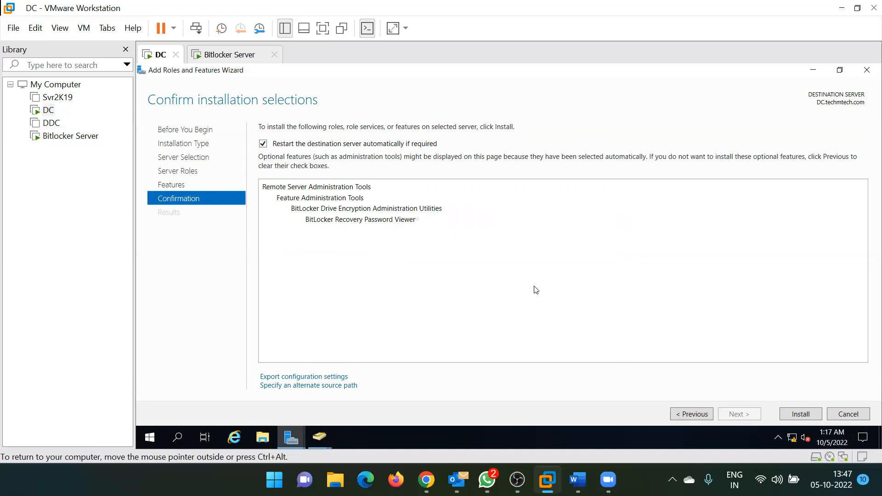
{"action": "left_click", "coordinate": [791, 415]}
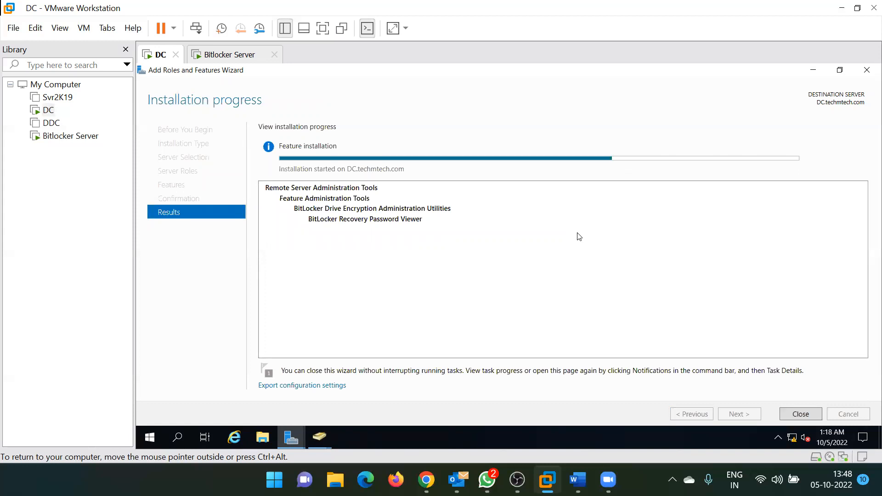
- Check the C: drive's BitLocker status on the Bitlocker Server virtual machine and return to the DC's installation progress
{"action": "left_click", "coordinate": [230, 54]}
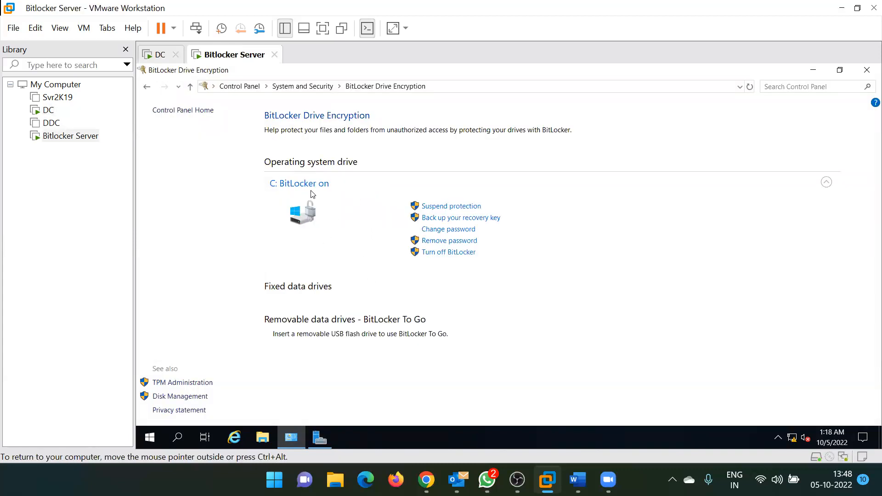
{"action": "left_click", "coordinate": [337, 185]}
{"action": "left_click", "coordinate": [323, 184]}
{"action": "left_click", "coordinate": [157, 55]}
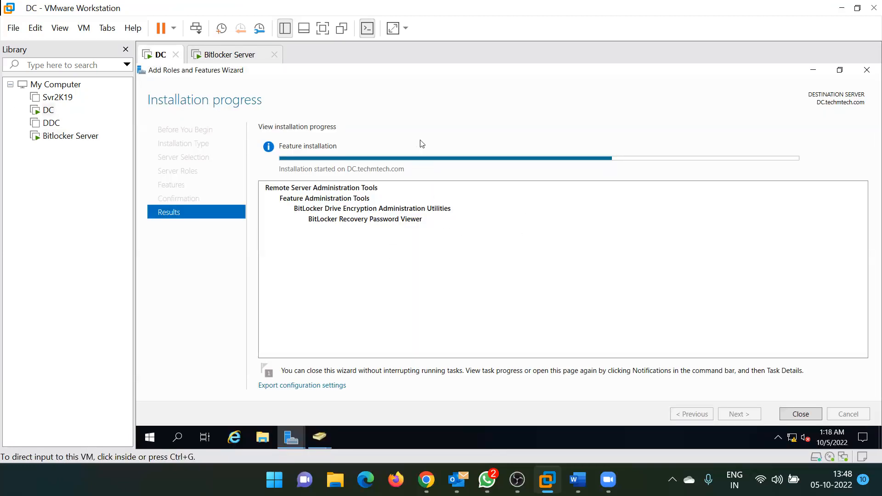
- Minimize the BitLocker Drive Encryption and Server Manager windows on Bitlocker Server, and recheck the feature installation on the DC
{"action": "left_click", "coordinate": [242, 56]}
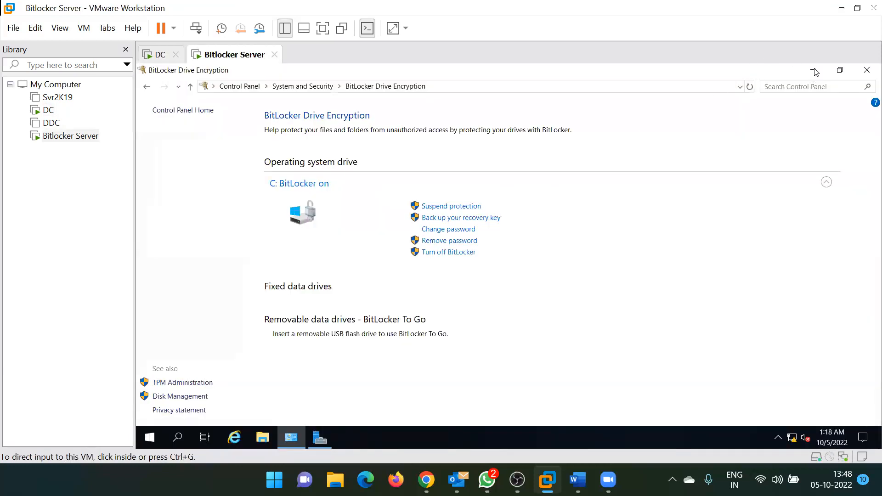
{"action": "left_click", "coordinate": [813, 69]}
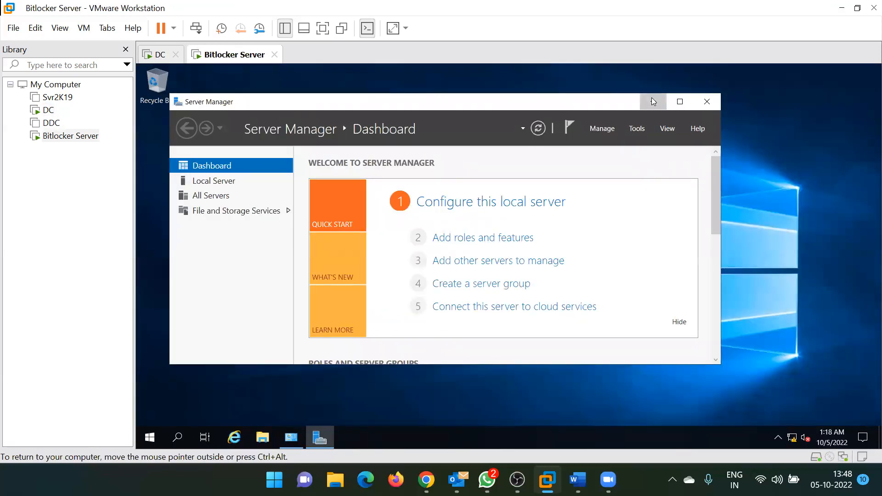
{"action": "left_click", "coordinate": [653, 101]}
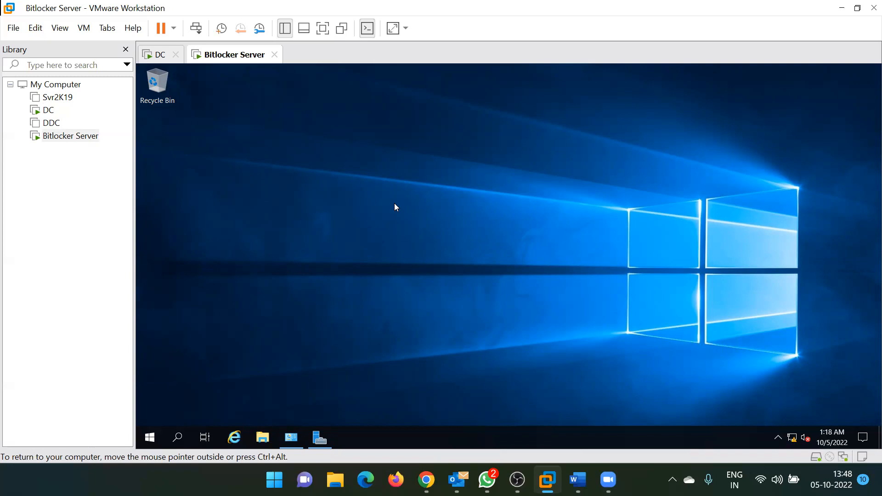
{"action": "left_click", "coordinate": [158, 55]}
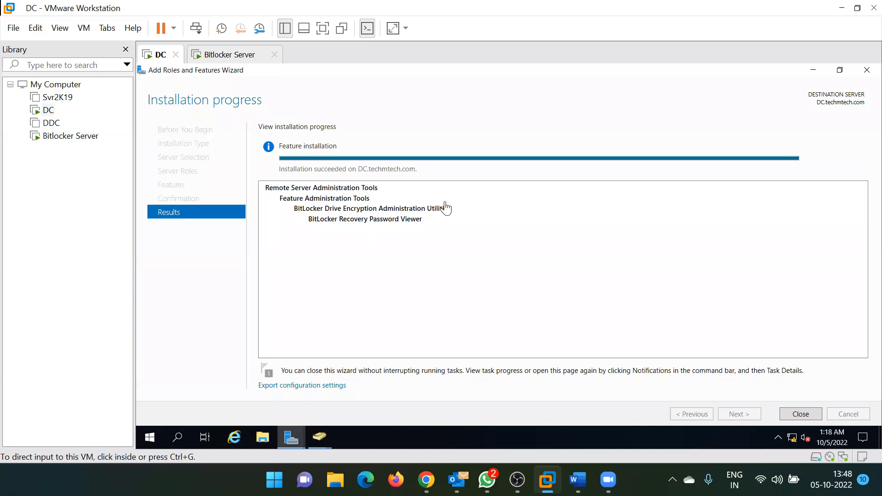
- Close the completed feature installation wizard and open the BitLocker Recovery information in the BITLOCKER-SVR computer object's properties
{"action": "left_click", "coordinate": [489, 158]}
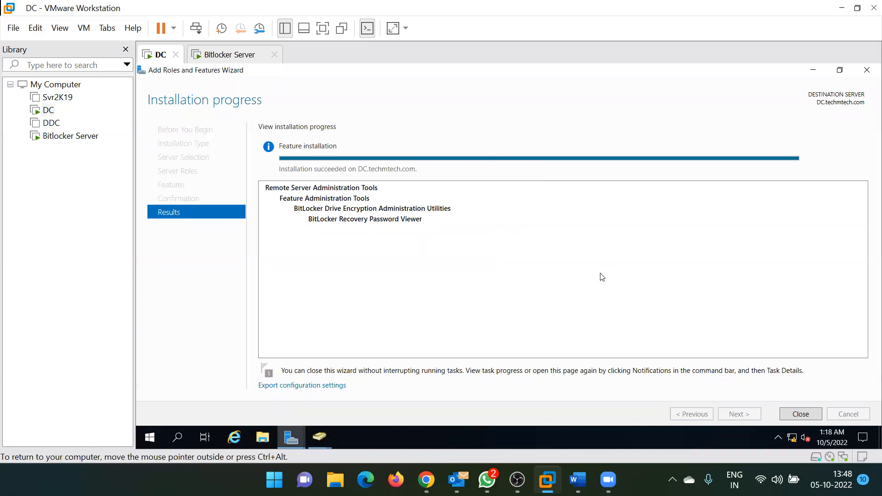
{"action": "left_click", "coordinate": [800, 415]}
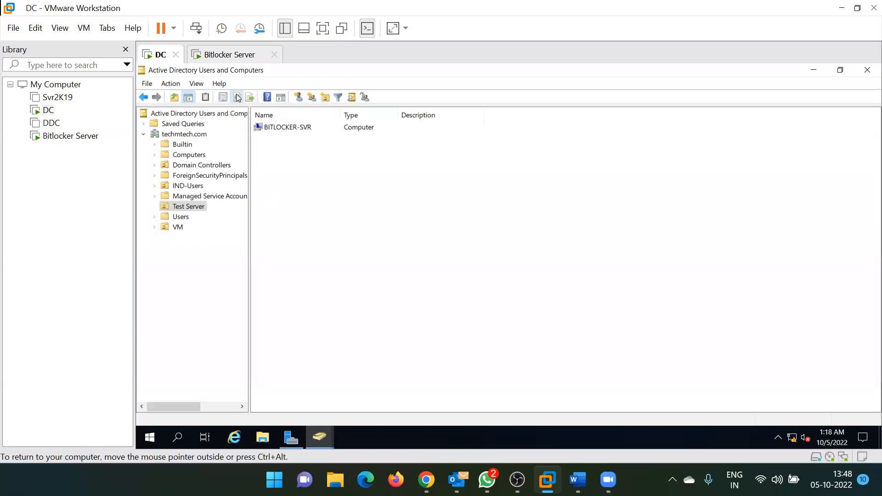
{"action": "left_click", "coordinate": [278, 130]}
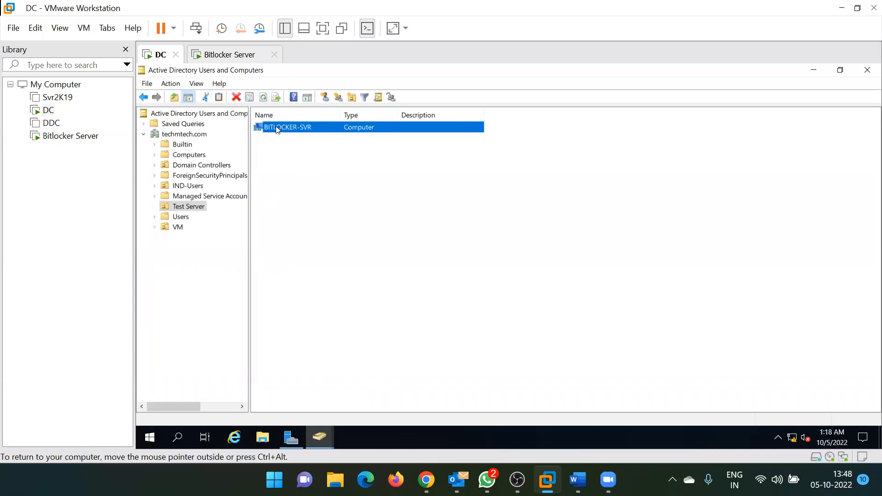
{"action": "right_click", "coordinate": [278, 130]}
{"action": "left_click", "coordinate": [342, 252]}
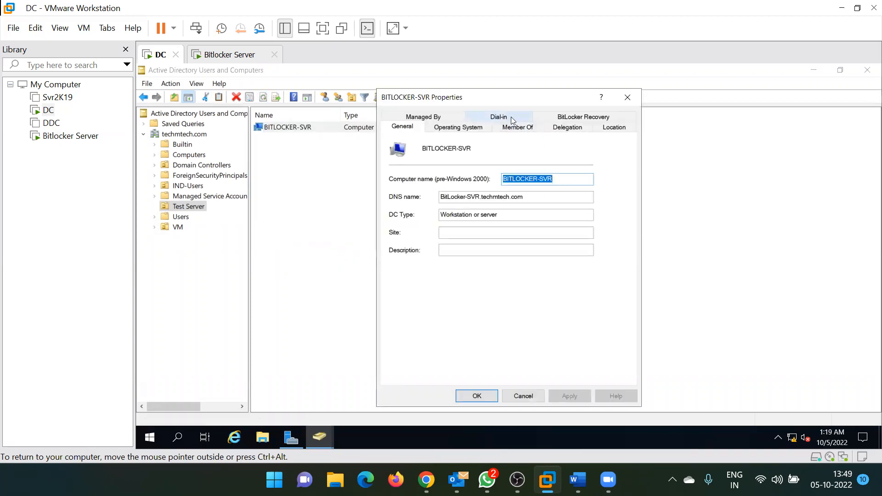
{"action": "left_click", "coordinate": [570, 120]}
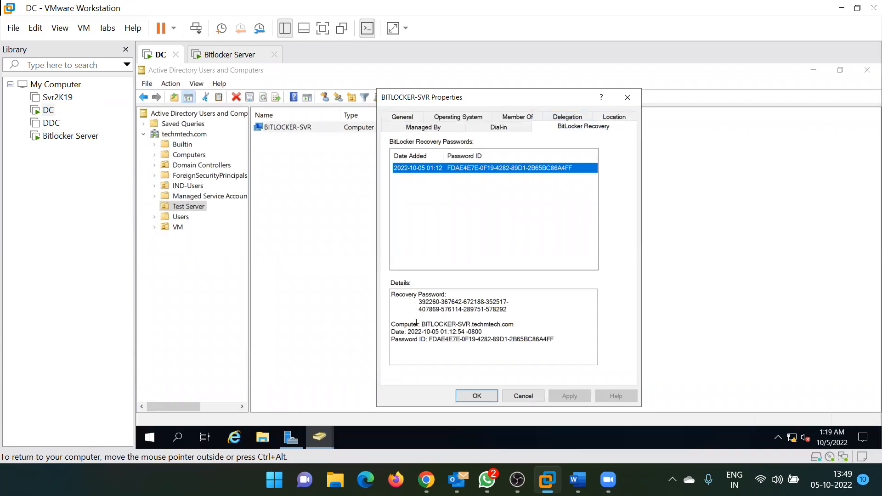
- Examine the recovery password stored in the BitLocker recovery details of BITLOCKER-SVR
{"action": "double_click", "coordinate": [429, 307]}
{"action": "double_click", "coordinate": [446, 302]}
{"action": "double_click", "coordinate": [417, 303]}
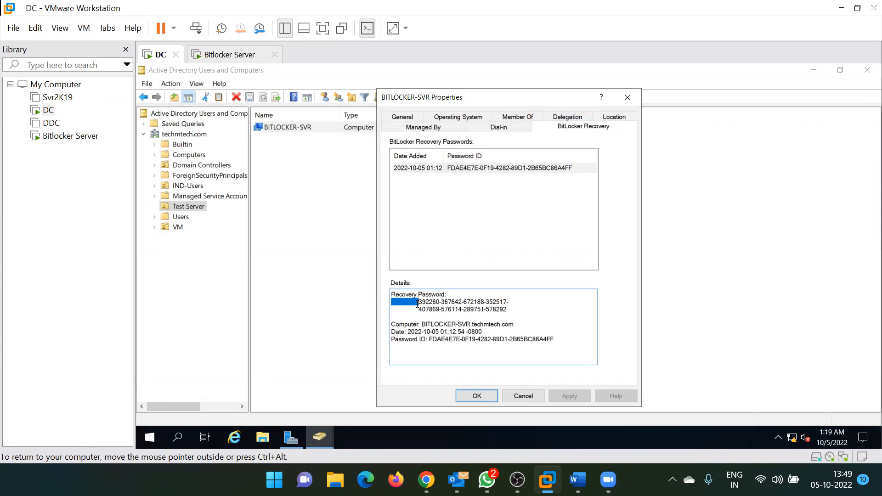
{"action": "left_click_drag", "start_coordinate": [507, 309], "coordinate": [419, 299]}
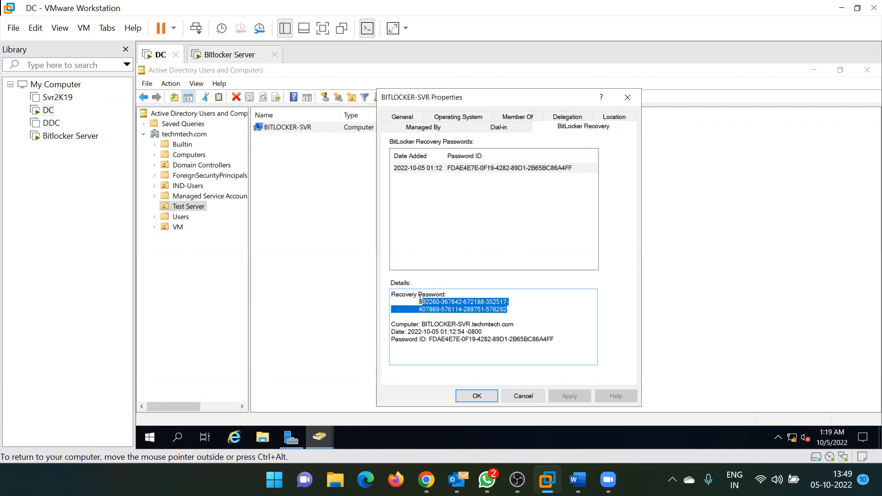
{"action": "double_click", "coordinate": [432, 301]}
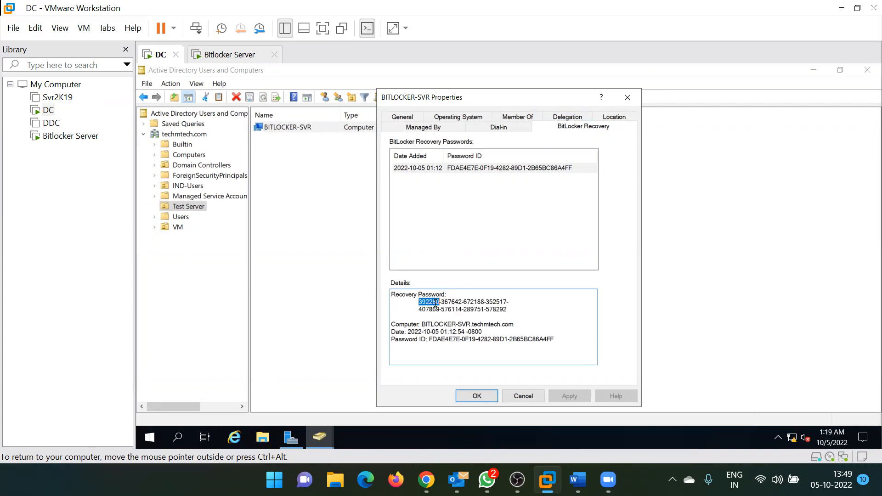
{"action": "double_click", "coordinate": [435, 309]}
{"action": "left_click_drag", "start_coordinate": [420, 302], "coordinate": [518, 309]}
{"action": "double_click", "coordinate": [501, 309]}
{"action": "double_click", "coordinate": [452, 309]}
- Restart the Bitlocker Server virtual machine from within Windows and confirm the restart
{"action": "left_click", "coordinate": [233, 55]}
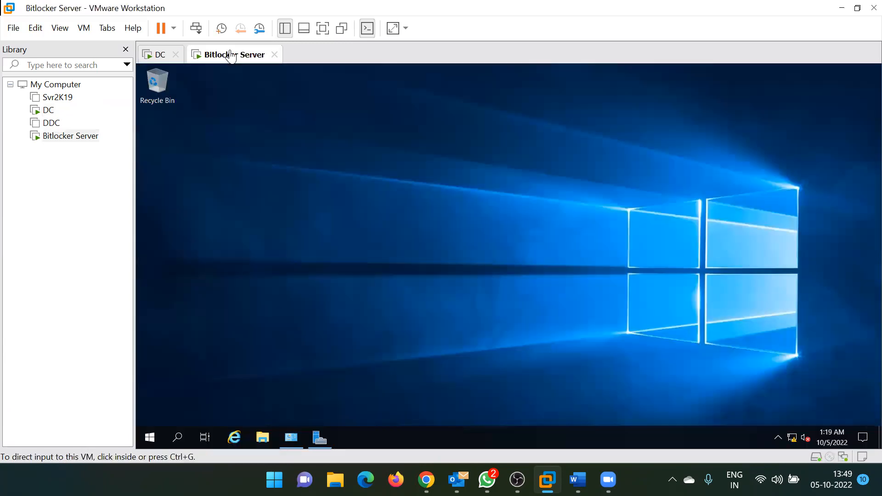
{"action": "key", "text": "super"}
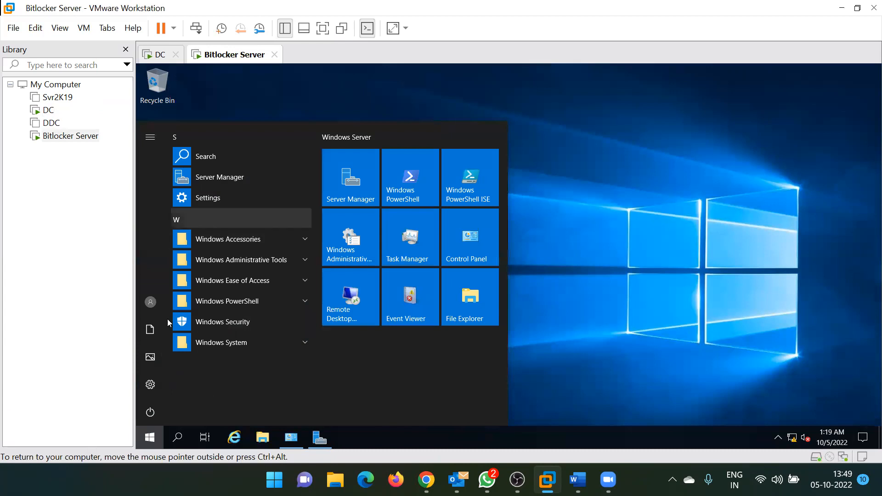
{"action": "left_click", "coordinate": [150, 302]}
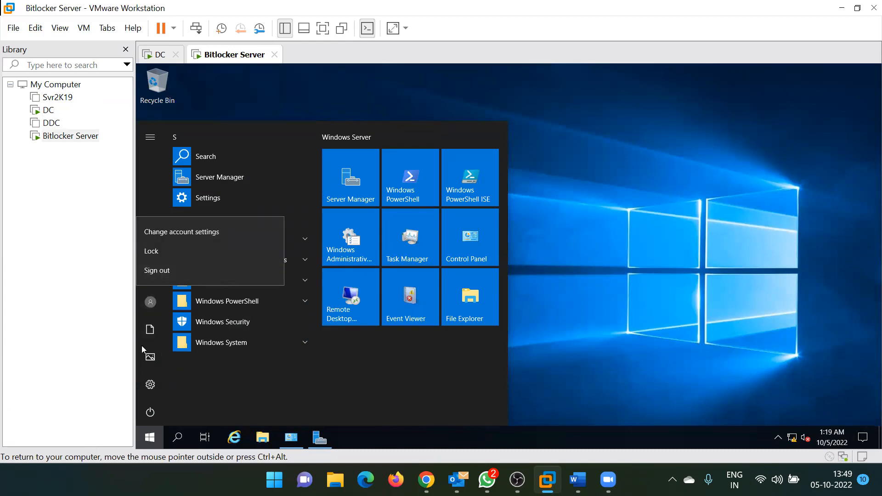
{"action": "left_click", "coordinate": [153, 398]}
{"action": "left_click", "coordinate": [153, 398]}
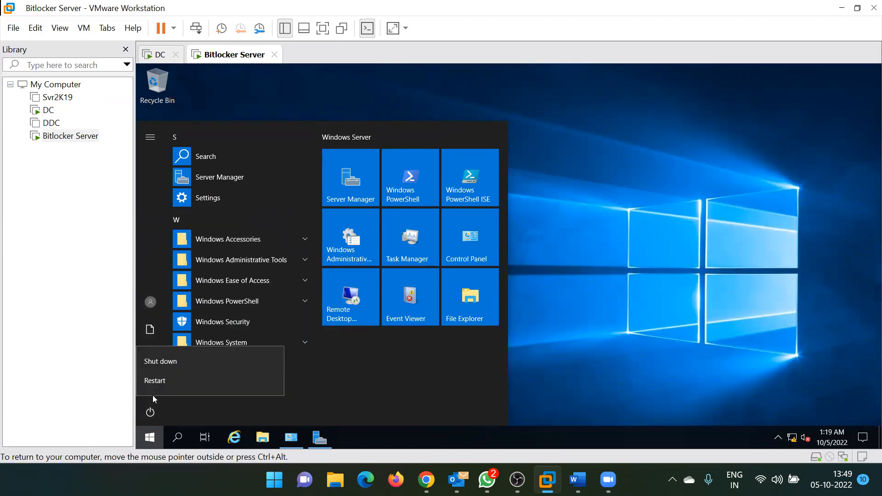
{"action": "left_click", "coordinate": [177, 381]}
{"action": "left_click", "coordinate": [295, 379]}
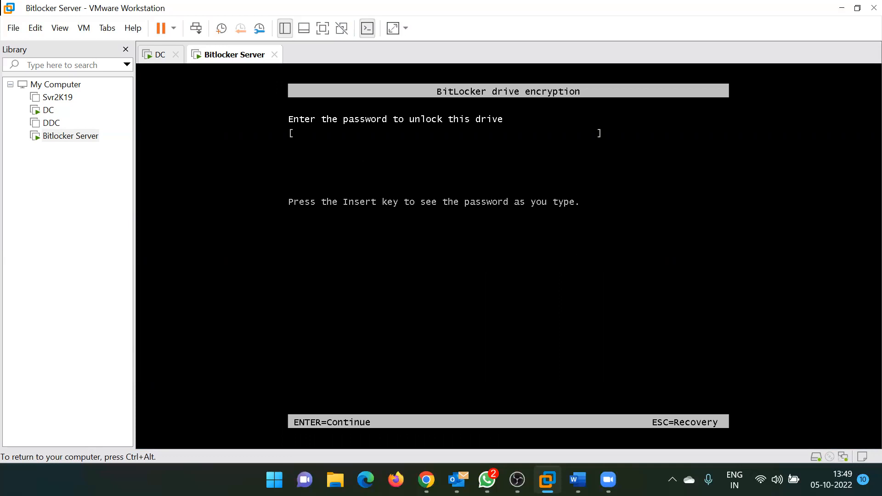
- Switch Bitlocker Server's startup unlock prompt from password entry to recovery key entry
{"action": "key", "text": "ctrl+alt"}
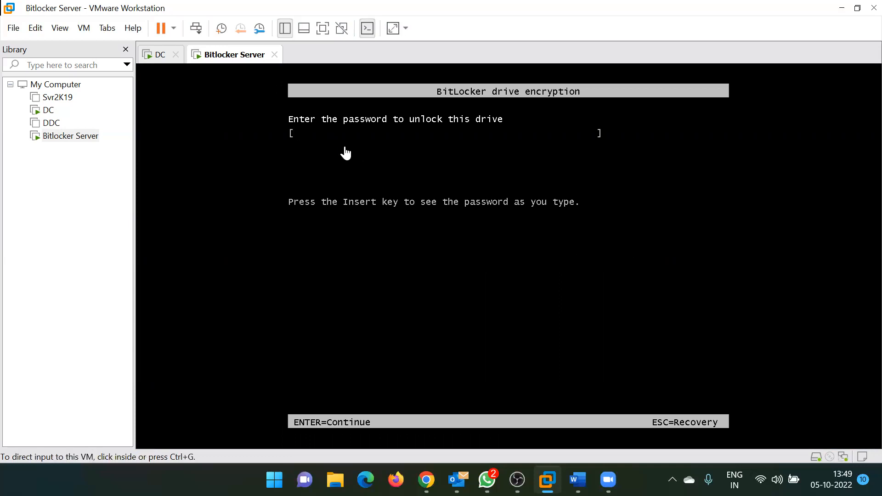
{"action": "left_click", "coordinate": [378, 167]}
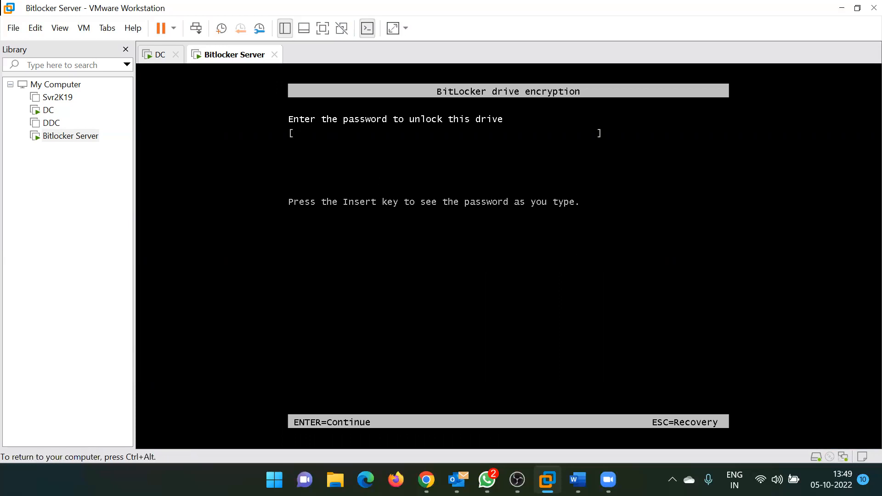
{"action": "key", "text": "Escape"}
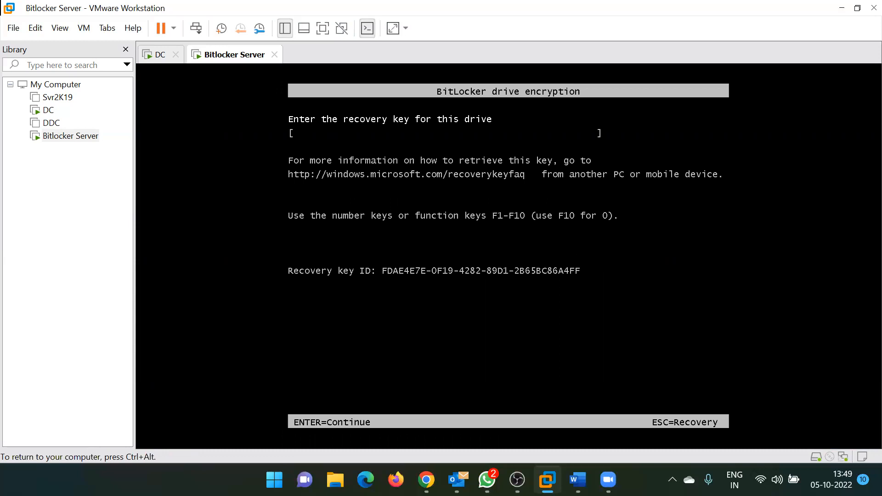
- Compare the recovery key ID on Bitlocker Server's startup screen with the Password ID in the BITLOCKER-SVR properties on the DC
{"action": "key", "text": "ctrl+alt"}
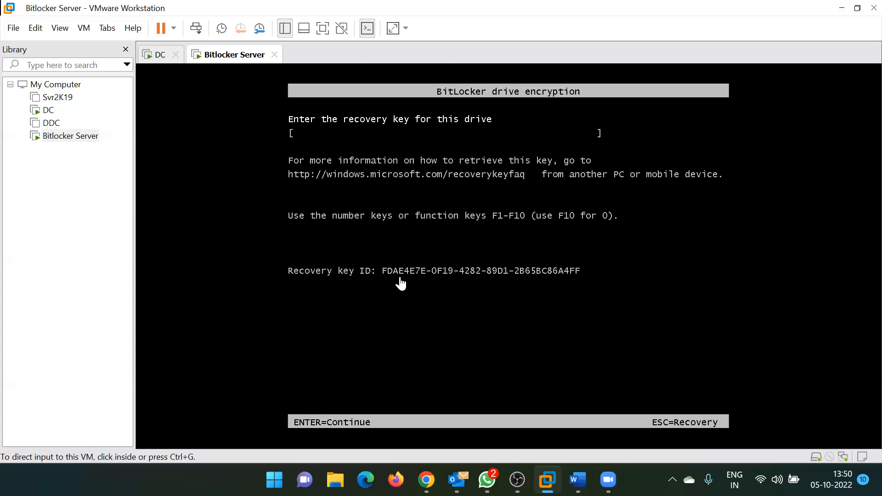
{"action": "left_click", "coordinate": [166, 53]}
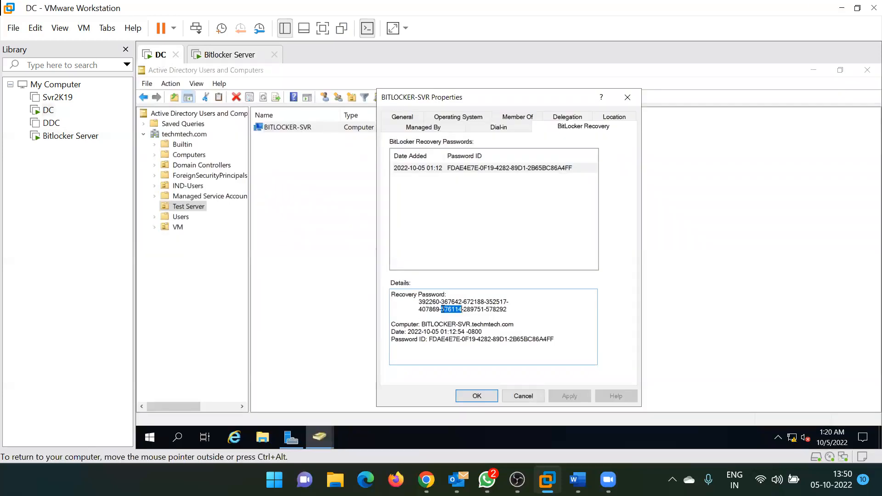
{"action": "double_click", "coordinate": [436, 338]}
{"action": "left_click", "coordinate": [222, 58]}
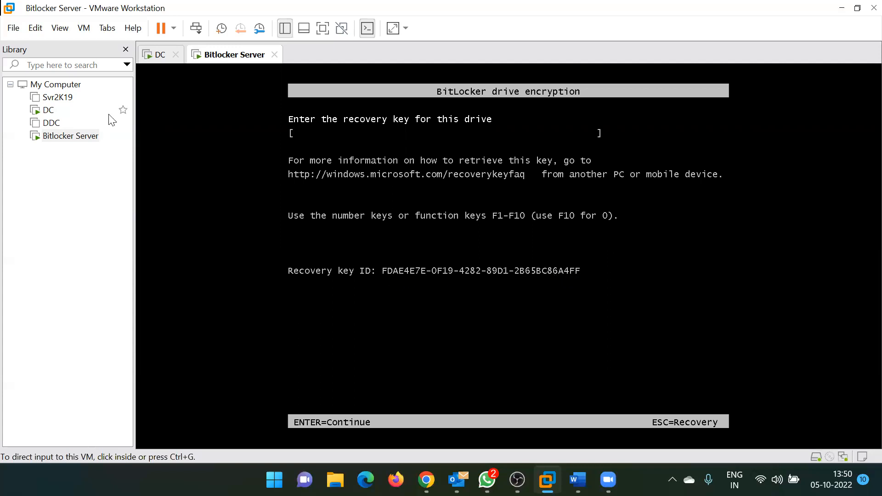
{"action": "left_click", "coordinate": [155, 56]}
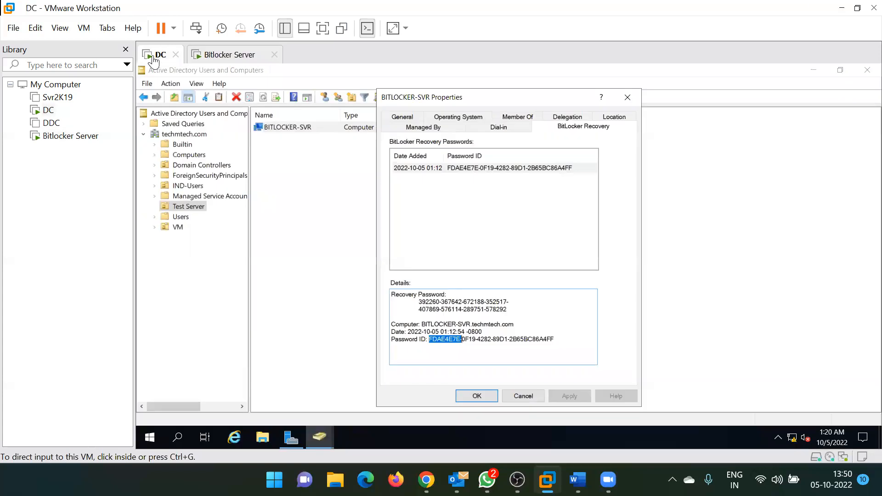
{"action": "left_click", "coordinate": [550, 339]}
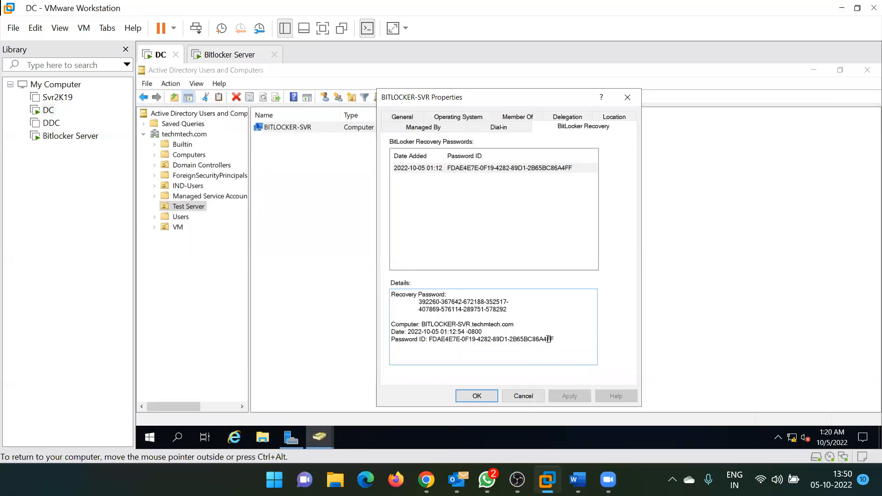
{"action": "double_click", "coordinate": [550, 339]}
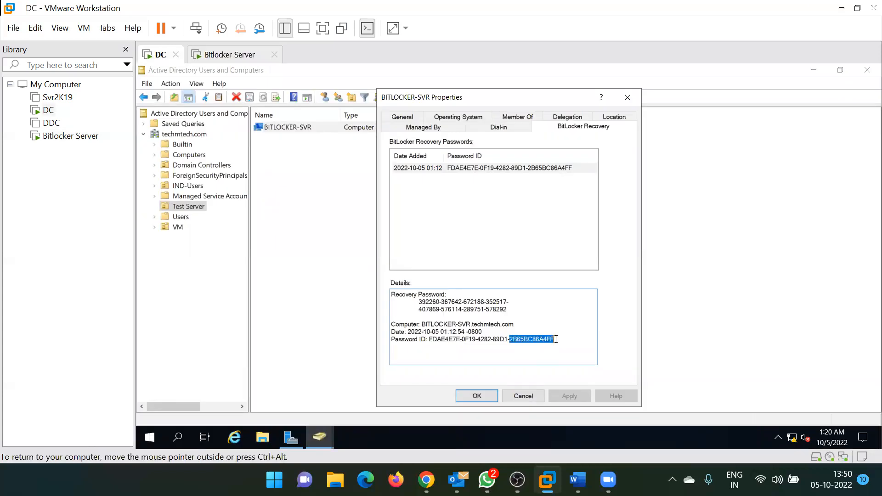
{"action": "double_click", "coordinate": [488, 340]}
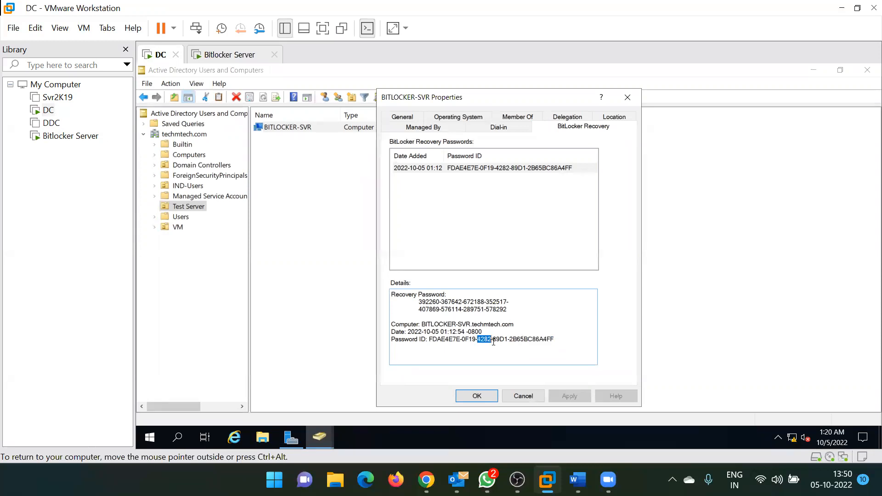
{"action": "left_click", "coordinate": [212, 56]}
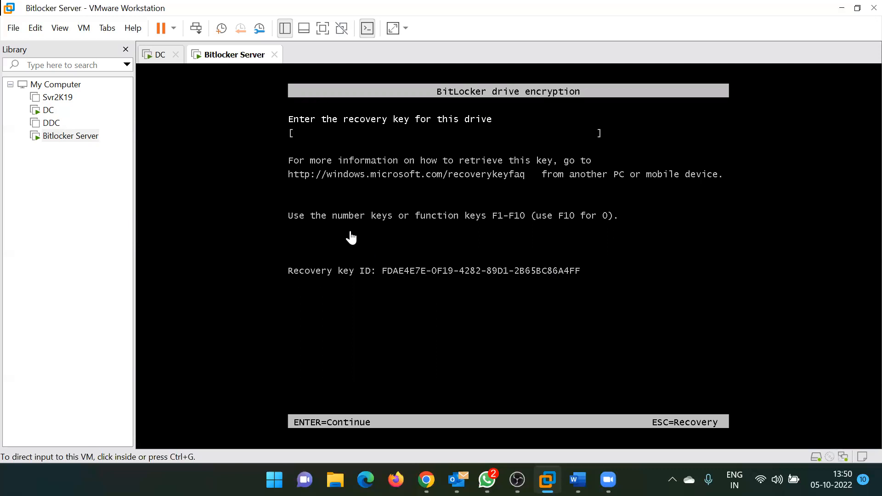
- Review the recovery password on the DC and leave Bitlocker Server's text recovery prompt for the graphical BitLocker recovery screen
{"action": "left_click", "coordinate": [157, 55]}
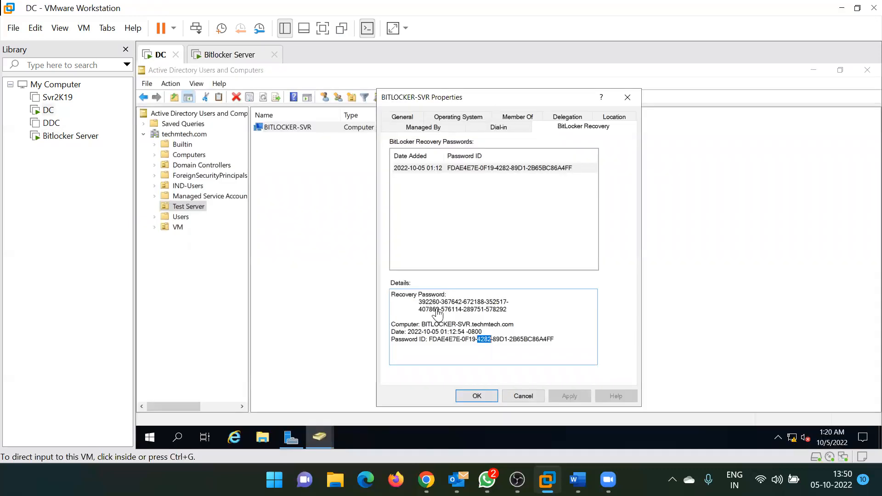
{"action": "left_click", "coordinate": [452, 302]}
{"action": "double_click", "coordinate": [452, 302]}
{"action": "left_click", "coordinate": [244, 54]}
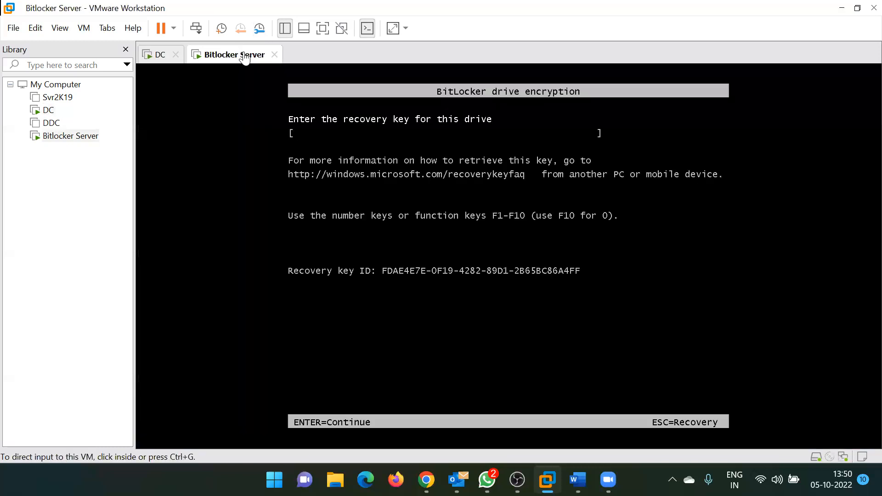
{"action": "left_click", "coordinate": [463, 333]}
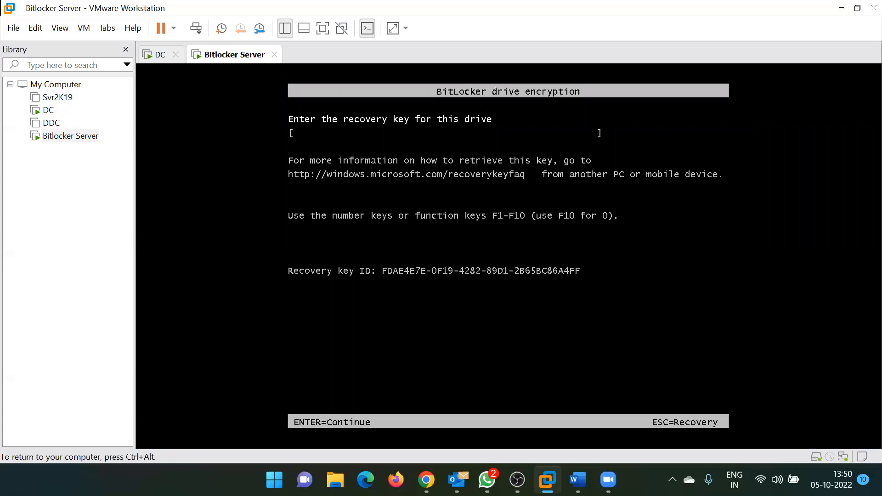
{"action": "key", "text": "Escape"}
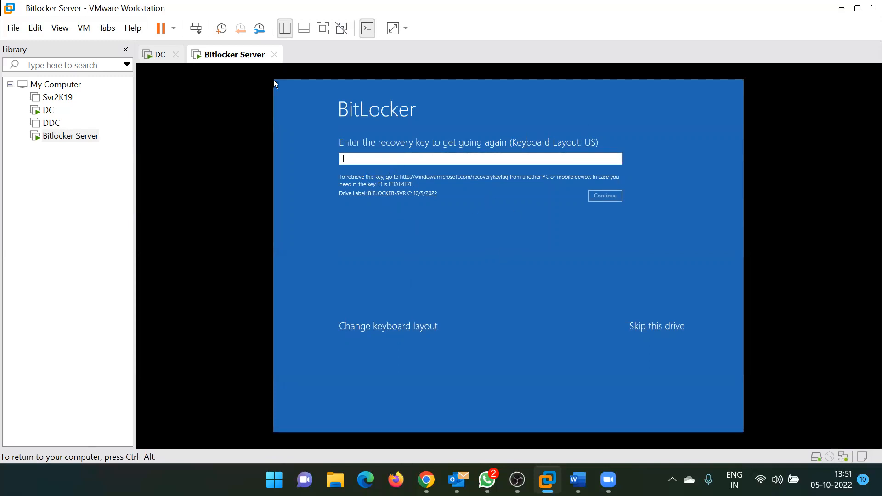
- Copy the full recovery password from the BITLOCKER-SVR recovery details on the DC
{"action": "key", "text": "ctrl+alt"}
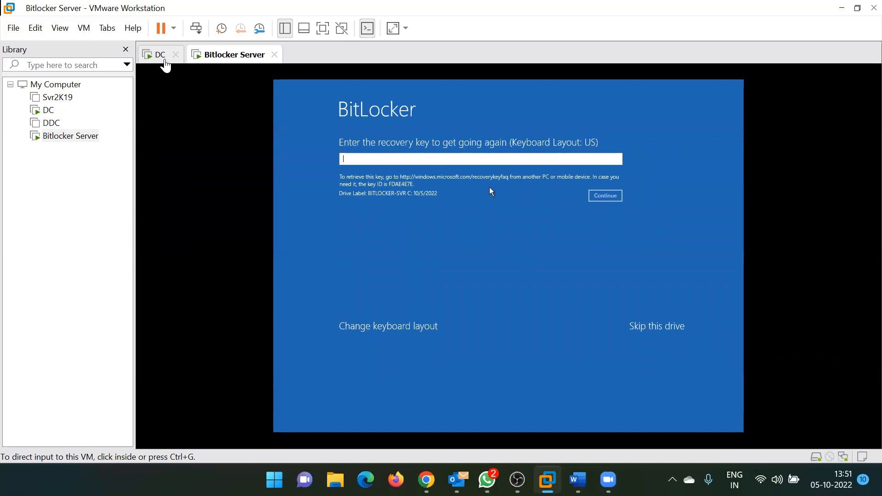
{"action": "left_click", "coordinate": [161, 56]}
{"action": "left_click", "coordinate": [422, 304]}
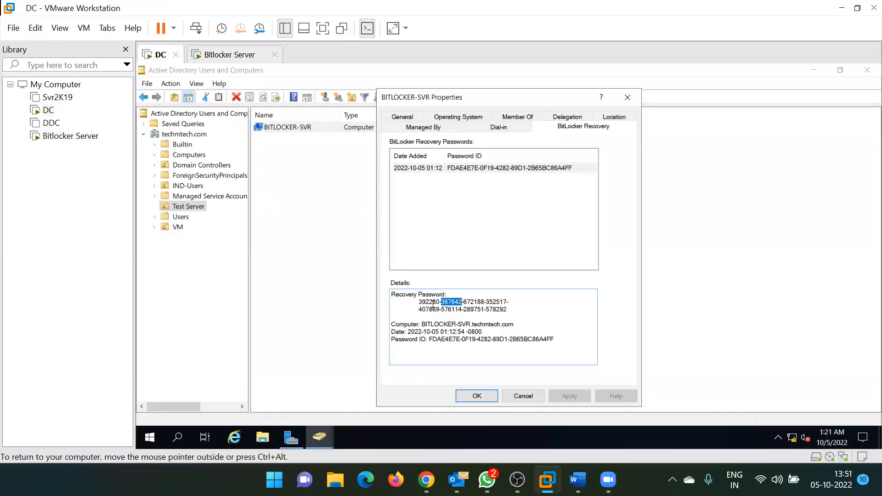
{"action": "double_click", "coordinate": [422, 303]}
{"action": "double_click", "coordinate": [459, 303]}
{"action": "left_click_drag", "start_coordinate": [508, 310], "coordinate": [415, 305]}
{"action": "key", "text": "ctrl+c"}
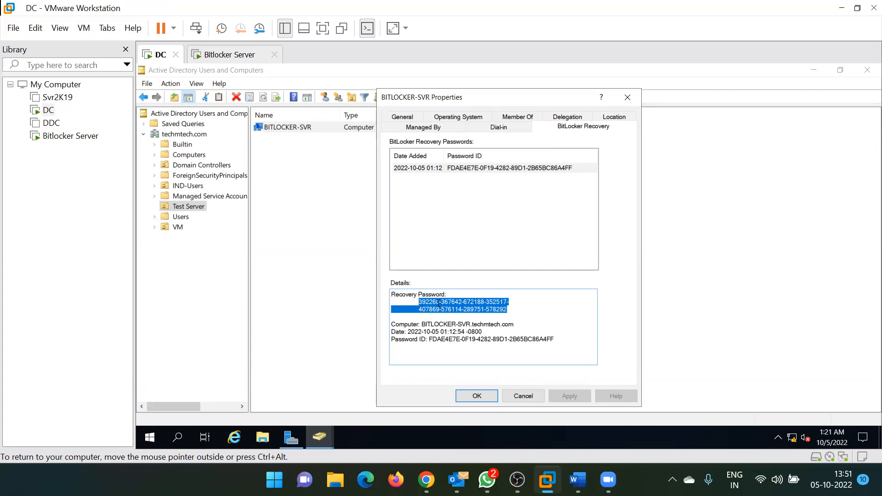
- Open Notepad on the DC and paste the copied BitLocker recovery password into a blank document
{"action": "key", "text": "super+r"}
{"action": "type", "text": "notepad"}
{"action": "key", "text": "Return"}
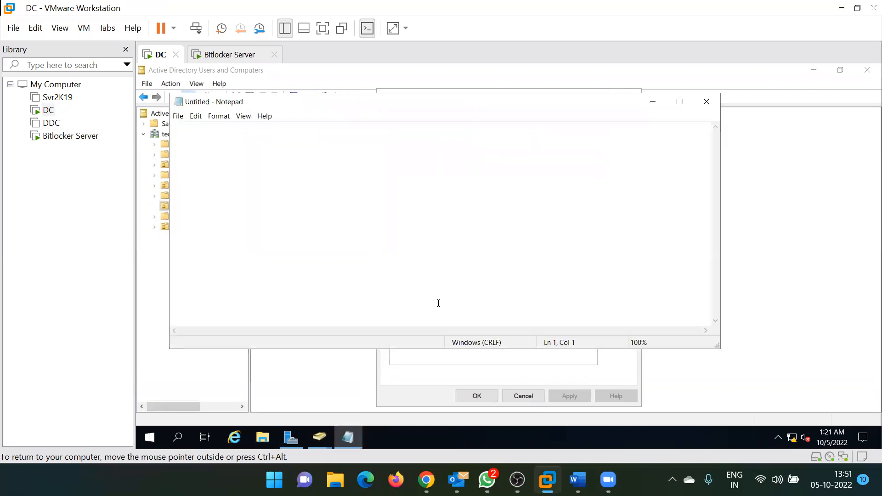
{"action": "key", "text": "ctrl+v"}
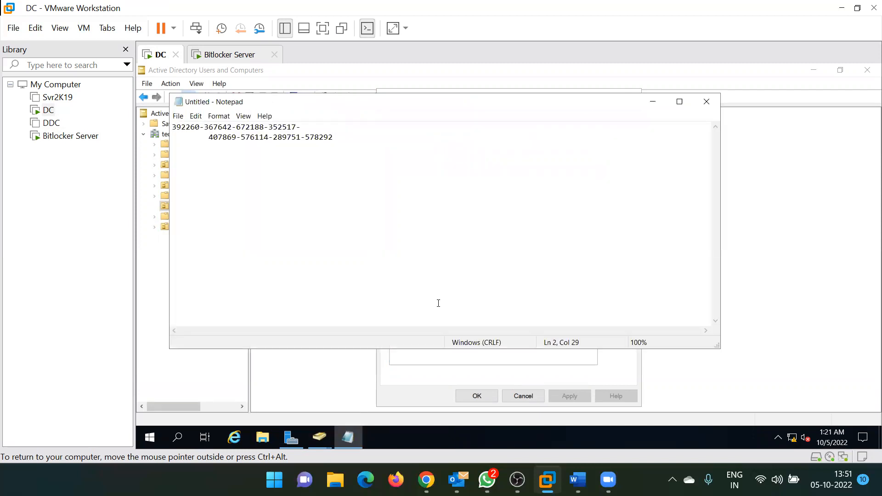
- Join the two lines of the pasted recovery password into one line and select the whole text
{"action": "left_click", "coordinate": [208, 134]}
{"action": "key", "text": "BackSpace"}
{"action": "key", "text": "BackSpace"}
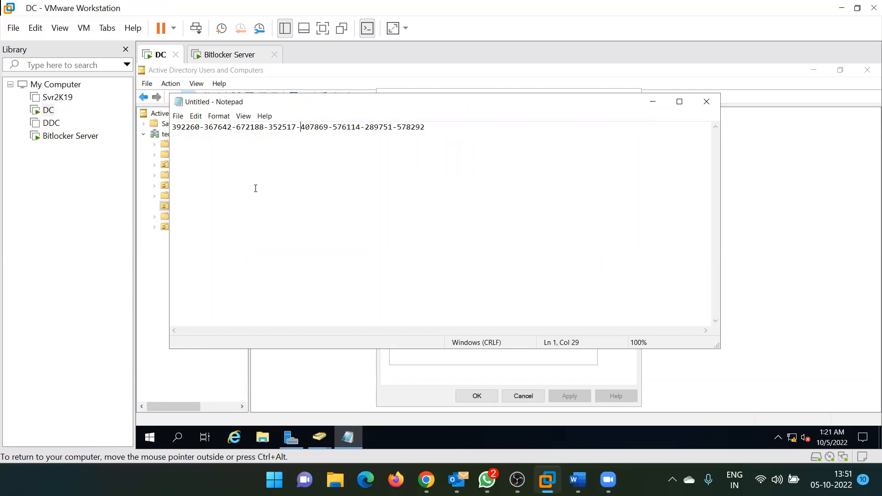
{"action": "key", "text": "ctrl+a"}
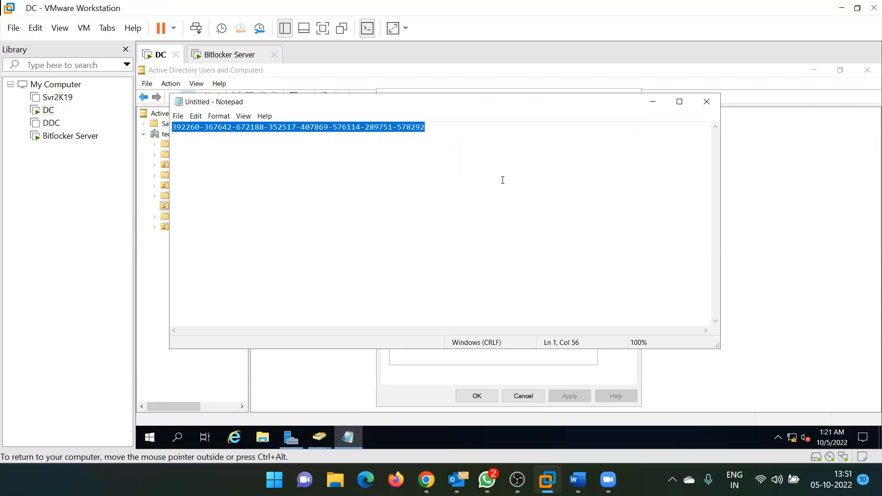
- Return to Bitlocker Server's BitLocker recovery screen and place the cursor in the recovery key field
{"action": "left_click", "coordinate": [235, 55]}
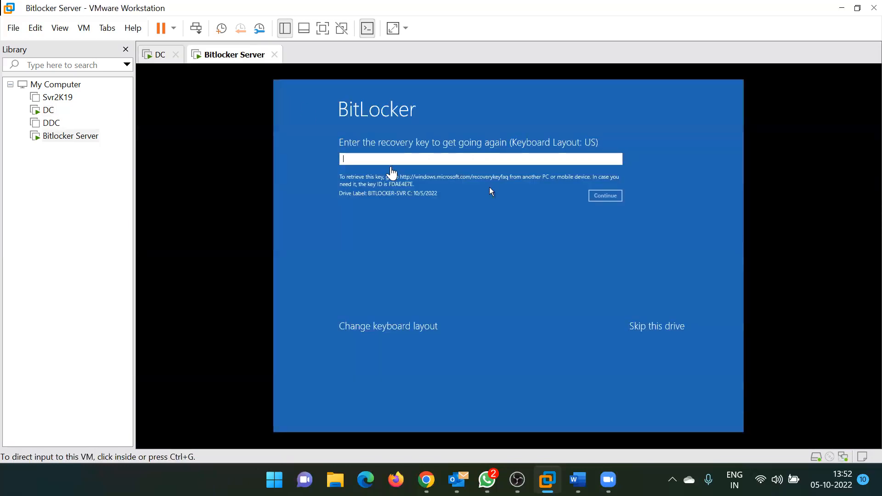
{"action": "left_click", "coordinate": [389, 162]}
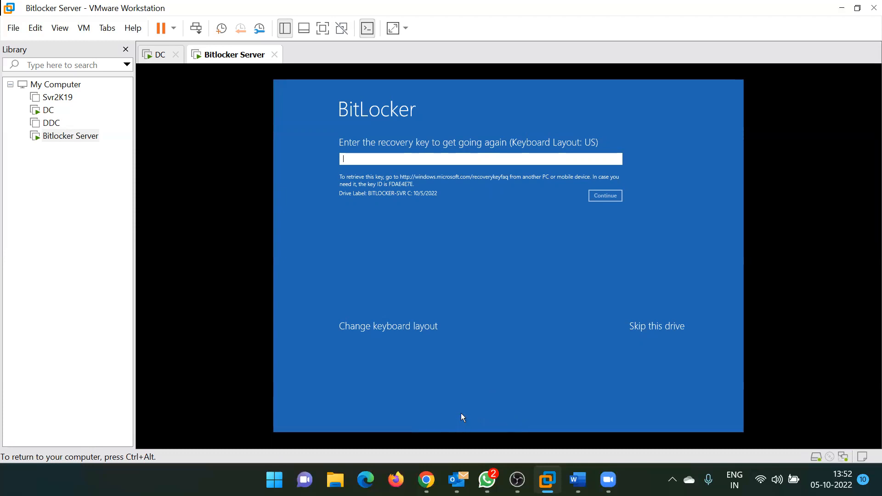
{"action": "key", "text": "ctrl+alt"}
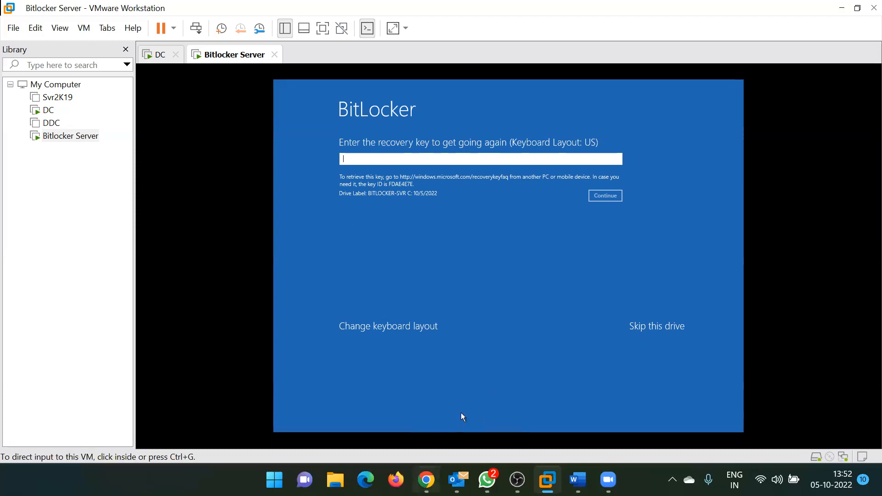